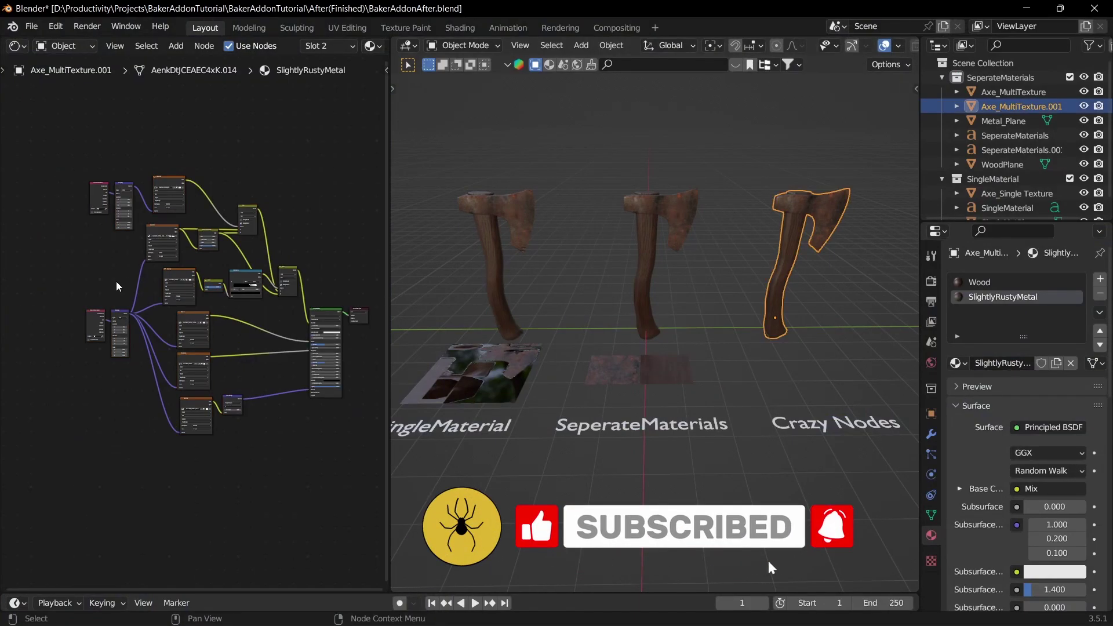
# Step: Compare the SlightlyRustyMetal node tree of the Crazy Nodes axe with the SlightlyRustyMetal_Mat node tree of the SeperateMaterials axe
pyautogui.moveTo(18, 95); pyautogui.dragTo(304, 458)
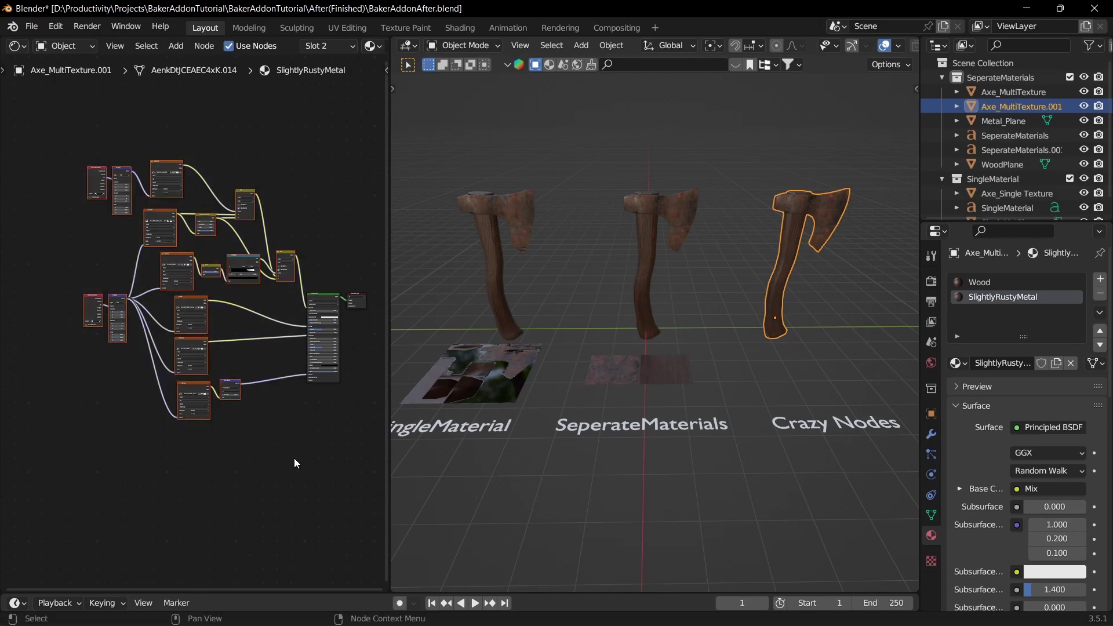
pyautogui.click(669, 225)
pyautogui.scroll(3, 230, 340)
pyautogui.press('KP_Decimal')
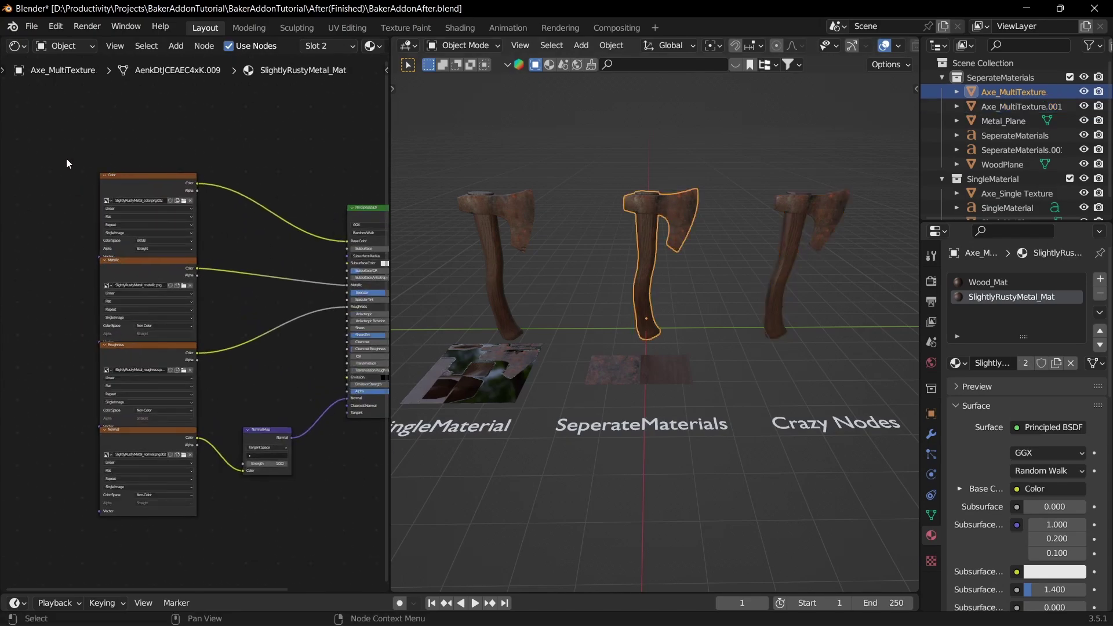
pyautogui.moveTo(66, 158); pyautogui.dragTo(307, 548)
pyautogui.moveTo(147, 179); pyautogui.dragTo(311, 176)
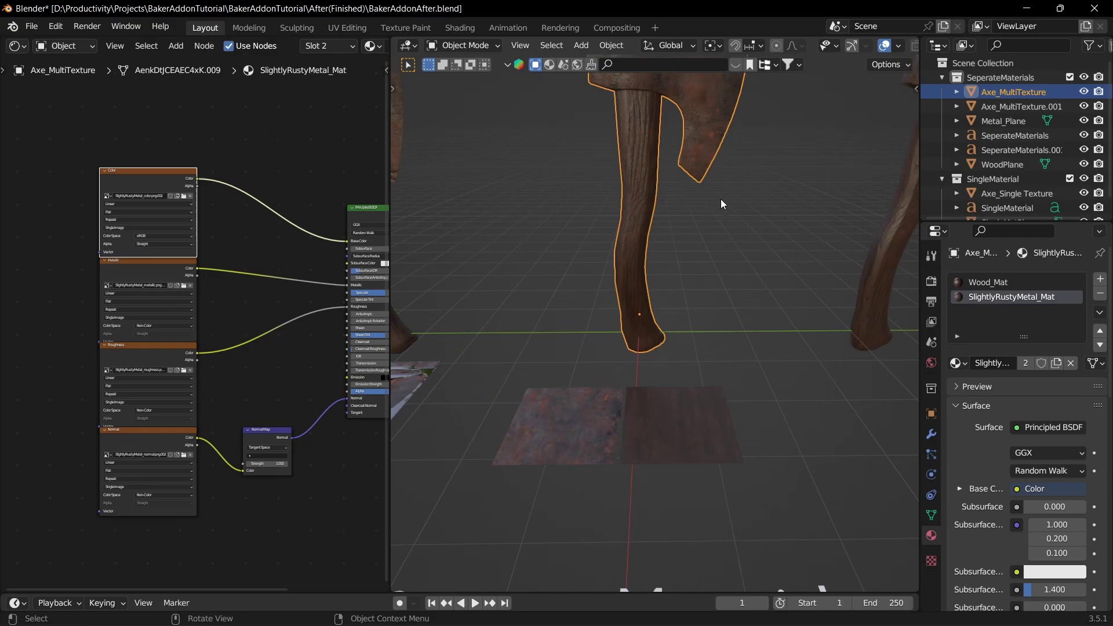
pyautogui.moveTo(721, 199); pyautogui.dragTo(758, 242, button='middle')
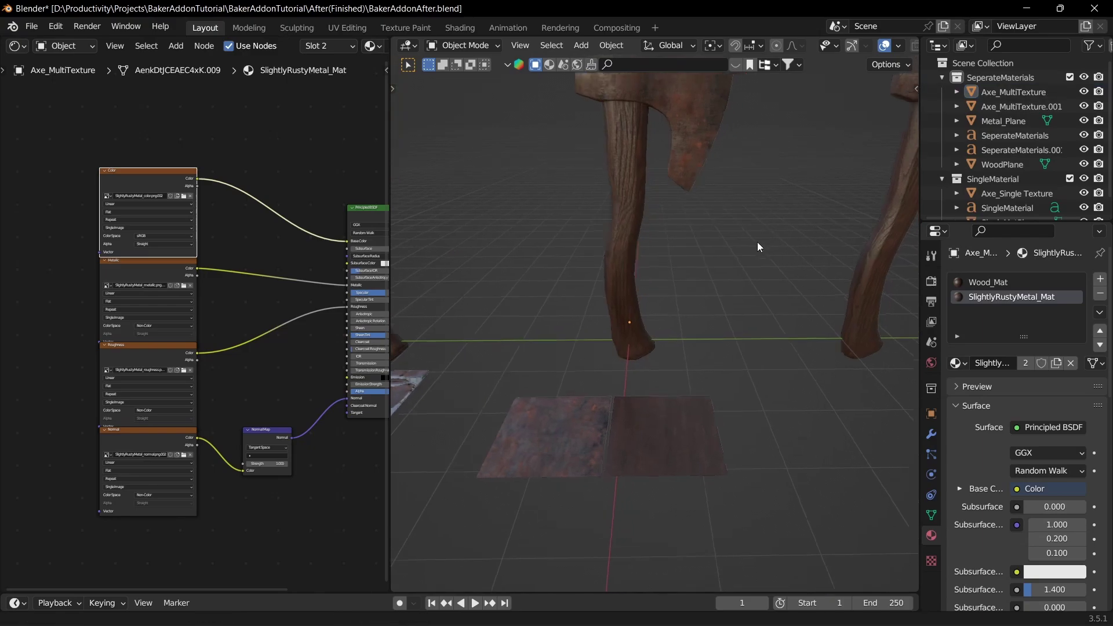
pyautogui.scroll(-4, 633, 307)
pyautogui.keyDown('shift'); pyautogui.moveTo(634, 308); pyautogui.dragTo(652, 293, button='middle'); pyautogui.keyUp('shift')
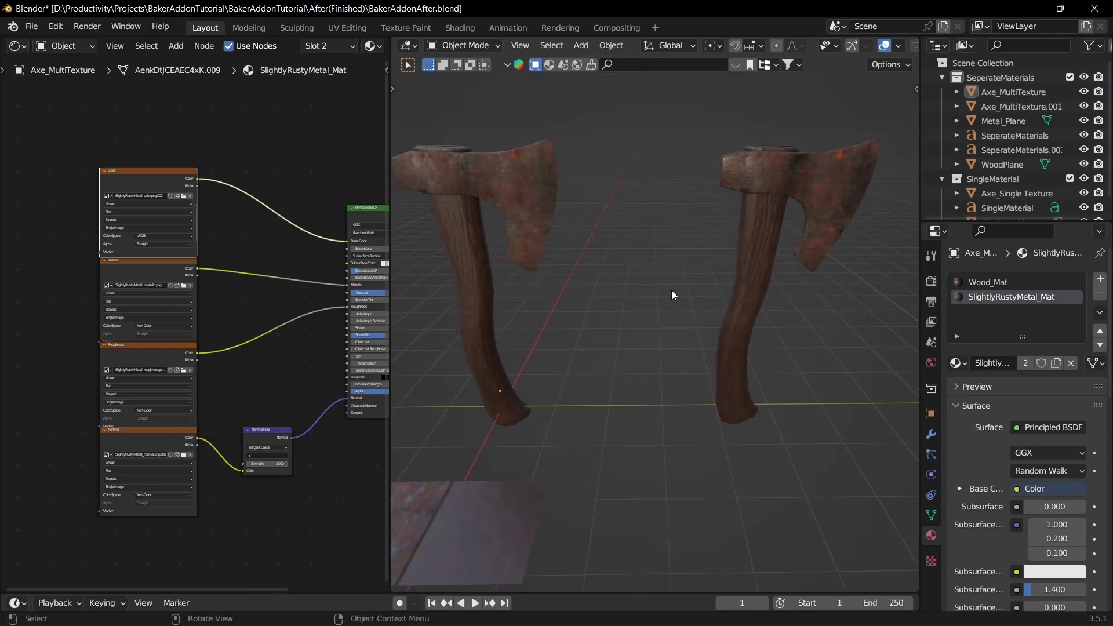
pyautogui.click(761, 256)
pyautogui.click(524, 179)
pyautogui.click(110, 119)
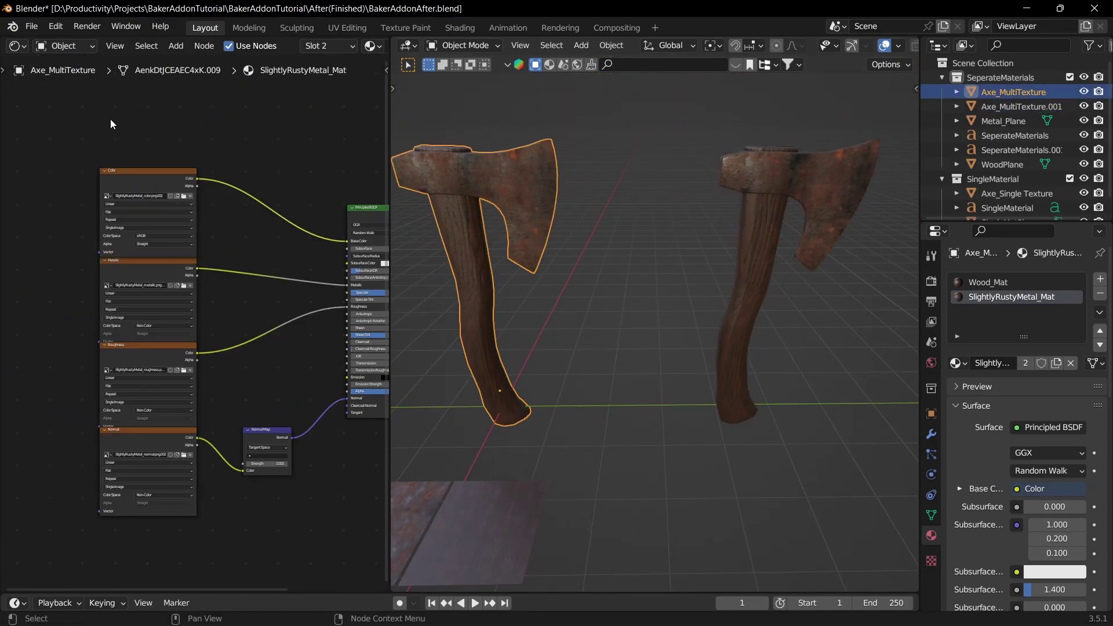
pyautogui.moveTo(101, 130); pyautogui.dragTo(197, 550)
# Step: Examine the SeperateMaterials axe, its Wood_Mat and SlightlyRustyMetal_Mat slots, and the metal and wood planes beneath it
pyautogui.moveTo(516, 144); pyautogui.dragTo(777, 441)
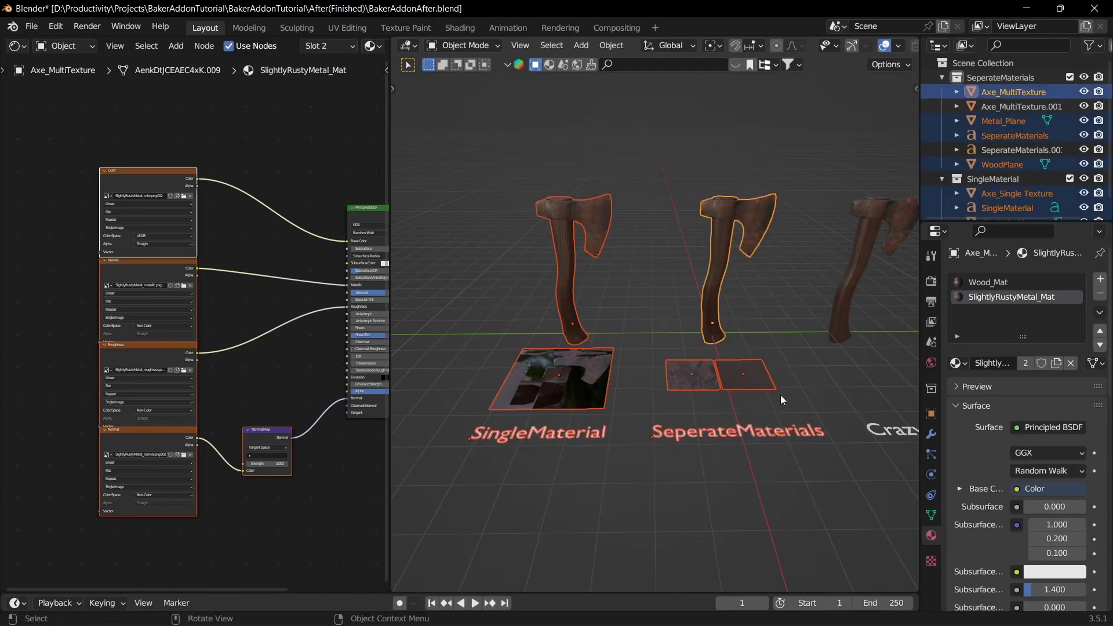
pyautogui.click(731, 296)
pyautogui.scroll(1, 666, 297)
pyautogui.moveTo(667, 297); pyautogui.dragTo(686, 327, button='middle')
pyautogui.click(753, 221)
pyautogui.scroll(6, 731, 303)
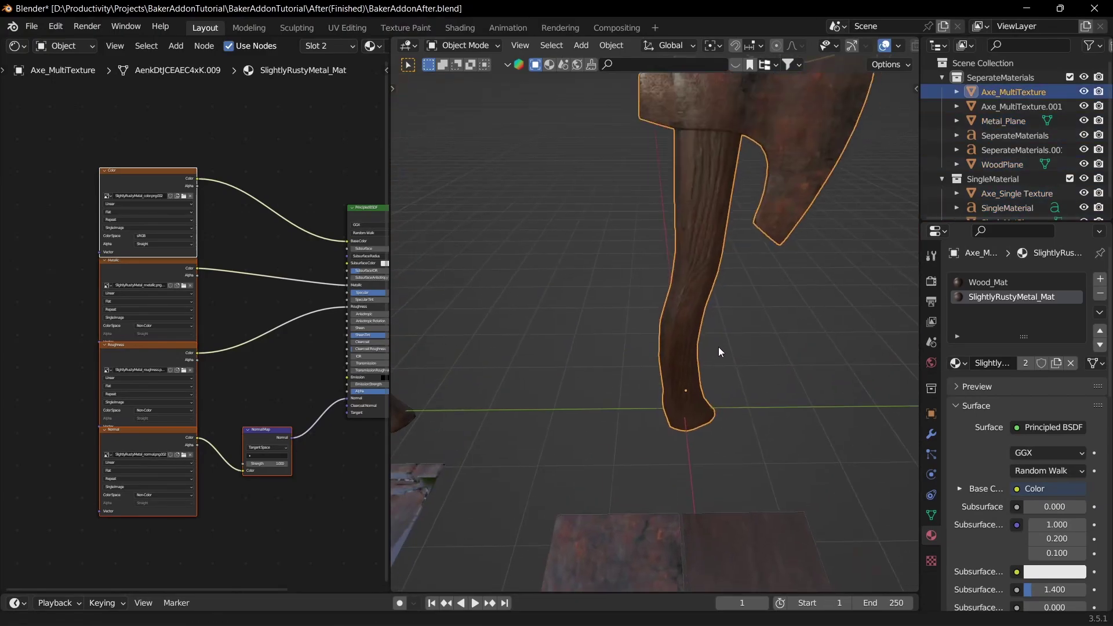
pyautogui.scroll(-4, 690, 290)
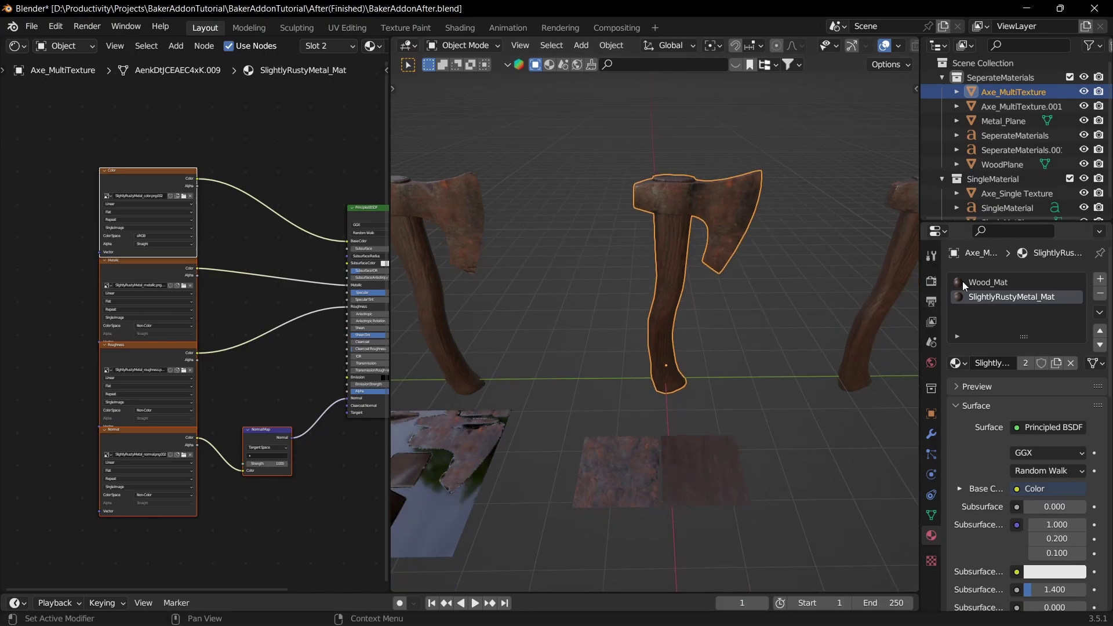
pyautogui.click(988, 283)
pyautogui.click(993, 297)
pyautogui.click(757, 394)
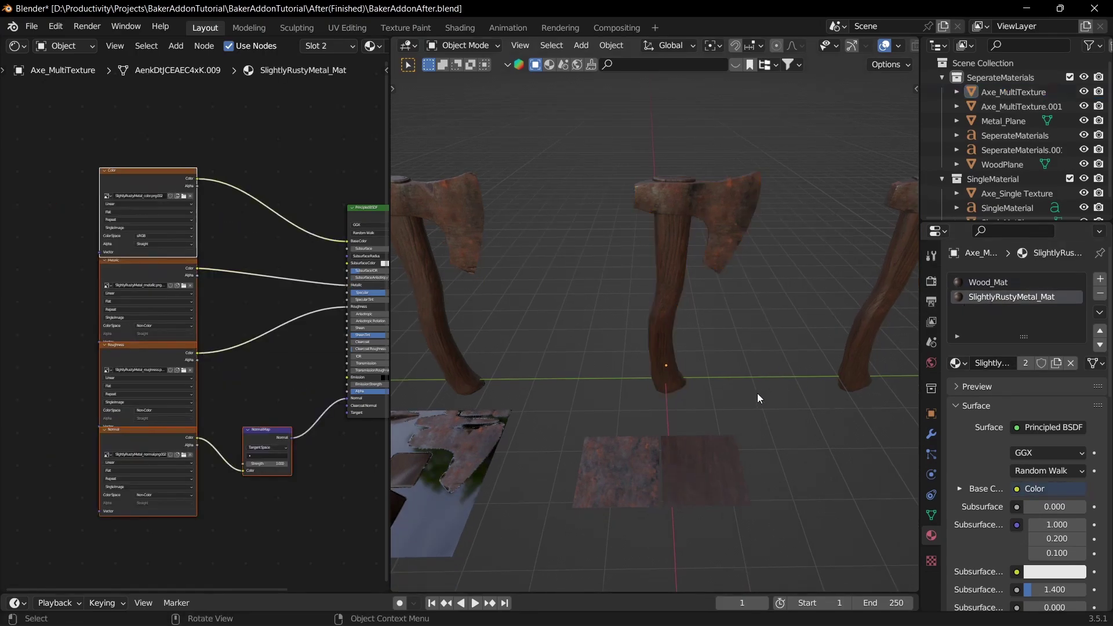
pyautogui.click(648, 458)
pyautogui.click(679, 461)
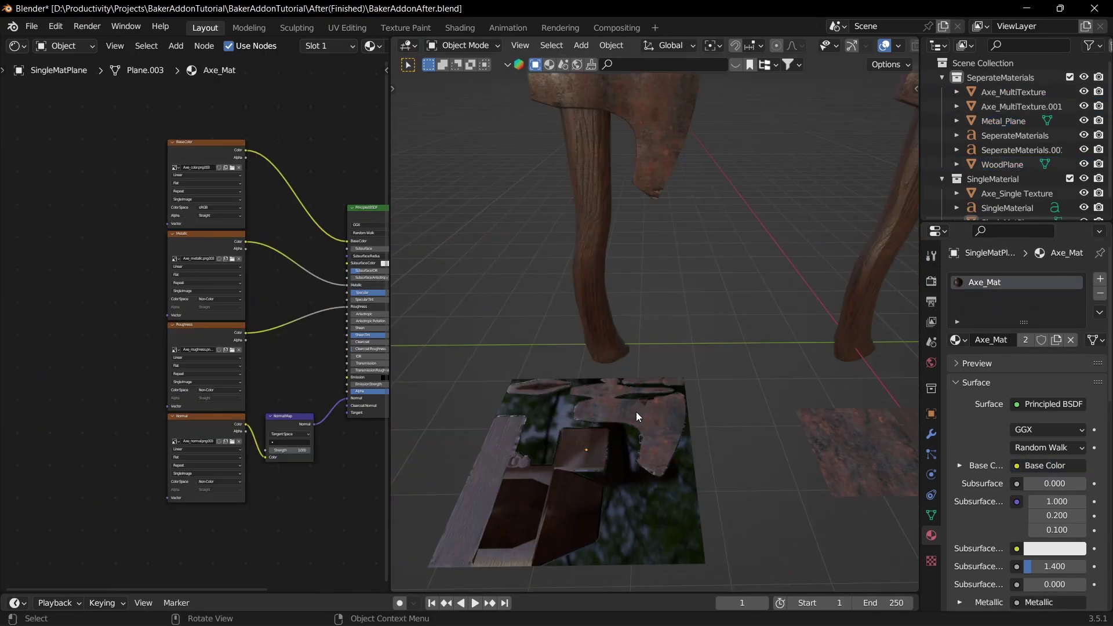
# Step: Examine the SingleMaterial axe from several sides, together with its Axe_Mat material and the texture plane beneath it
pyautogui.moveTo(638, 409); pyautogui.dragTo(595, 407, button='middle')
pyautogui.moveTo(651, 335); pyautogui.dragTo(619, 321, button='middle')
pyautogui.click(620, 322)
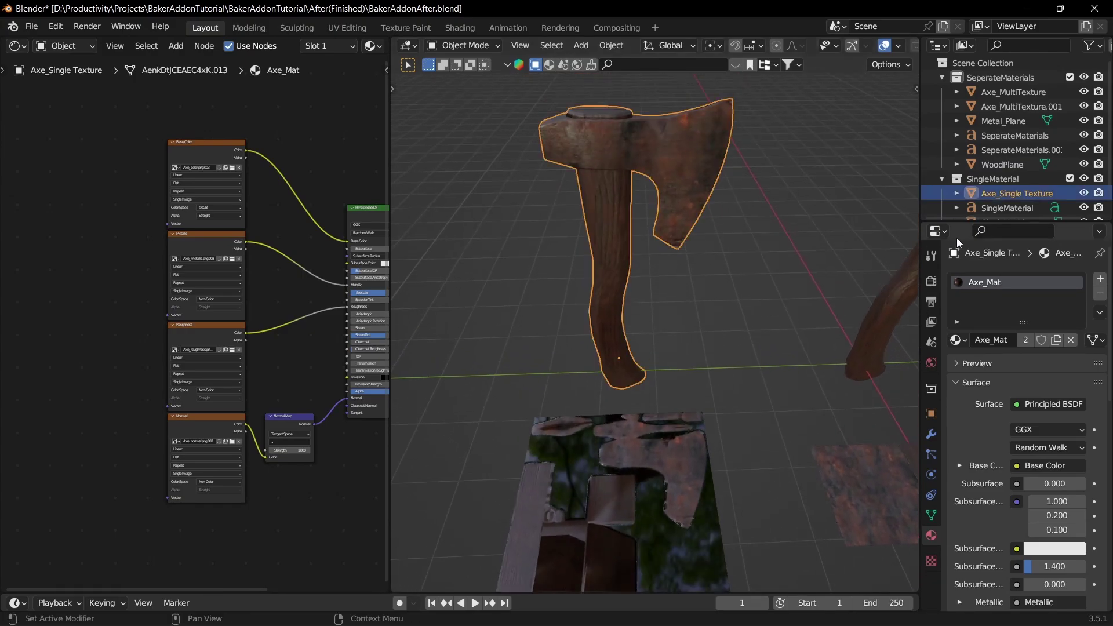
pyautogui.click(684, 316)
pyautogui.click(675, 468)
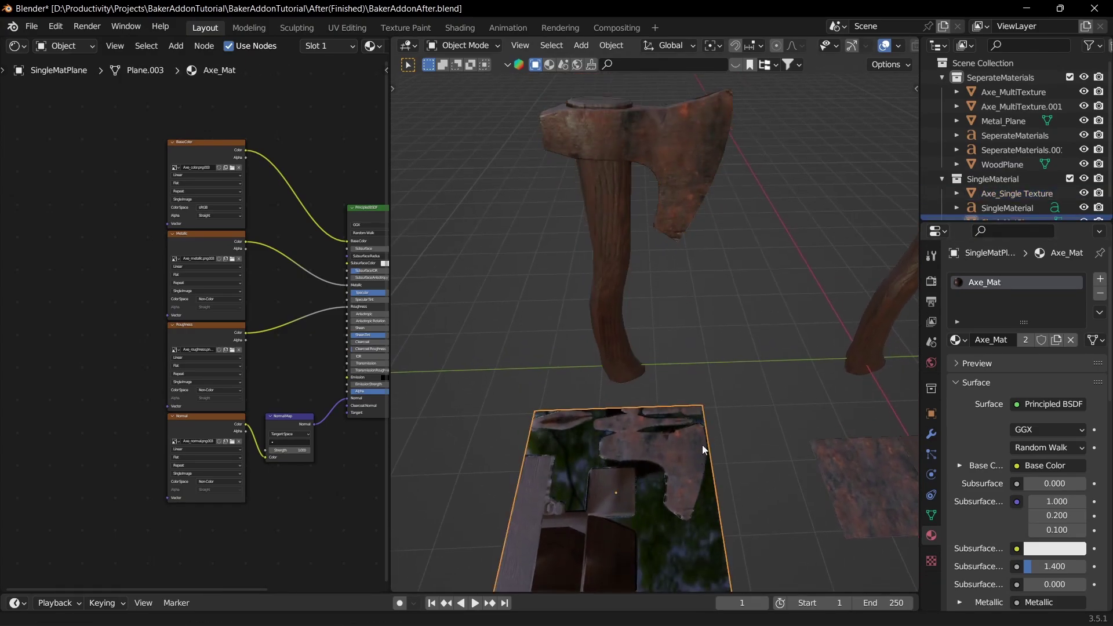
pyautogui.press('KP_Decimal')
pyautogui.moveTo(685, 415); pyautogui.dragTo(669, 388, button='middle')
pyautogui.scroll(-5, 669, 388)
pyautogui.click(673, 222)
pyautogui.keyDown('shift'); pyautogui.moveTo(673, 221); pyautogui.dragTo(641, 311, button='middle'); pyautogui.keyUp('shift')
pyautogui.click(609, 182)
pyautogui.moveTo(609, 182); pyautogui.dragTo(649, 249, button='middle')
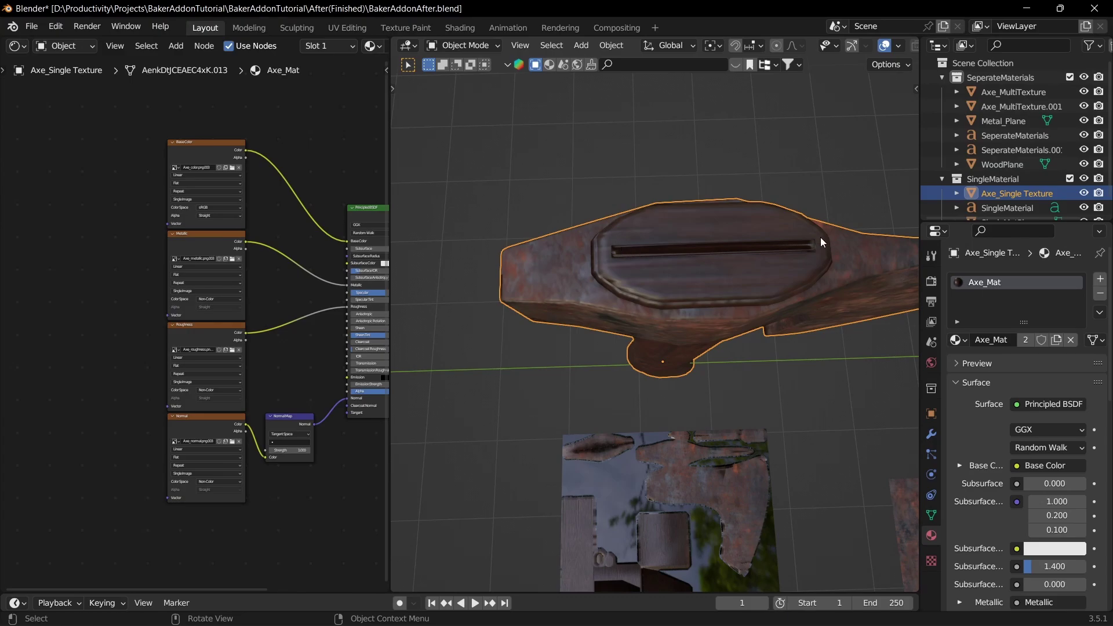
pyautogui.moveTo(820, 238); pyautogui.dragTo(651, 198, button='middle')
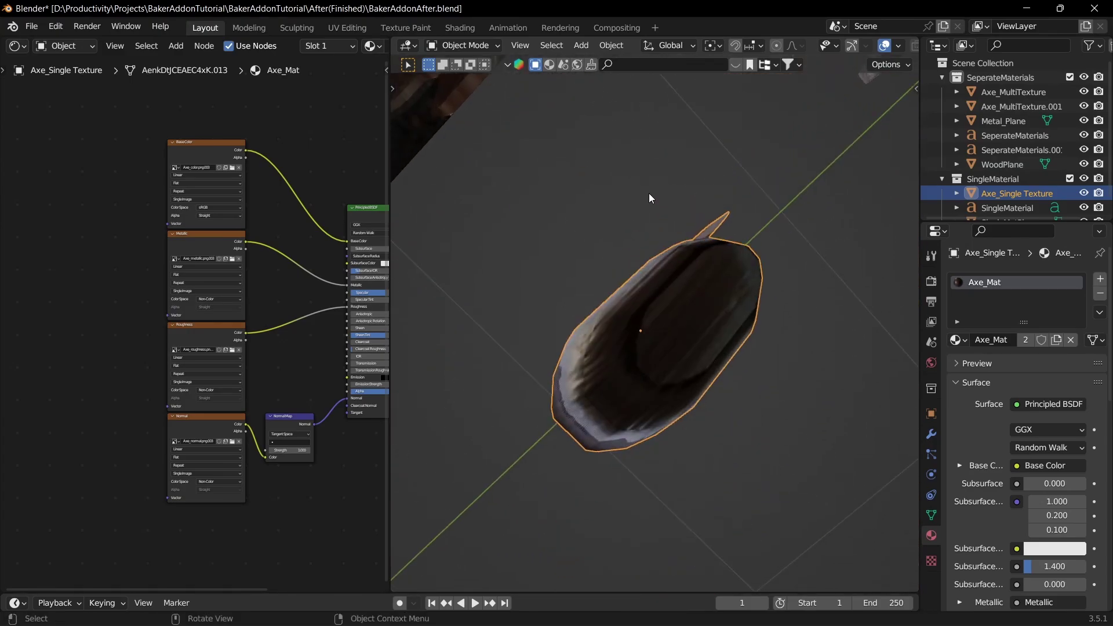
pyautogui.moveTo(696, 262); pyautogui.dragTo(487, 290, button='middle')
pyautogui.moveTo(701, 242); pyautogui.dragTo(663, 335, button='middle')
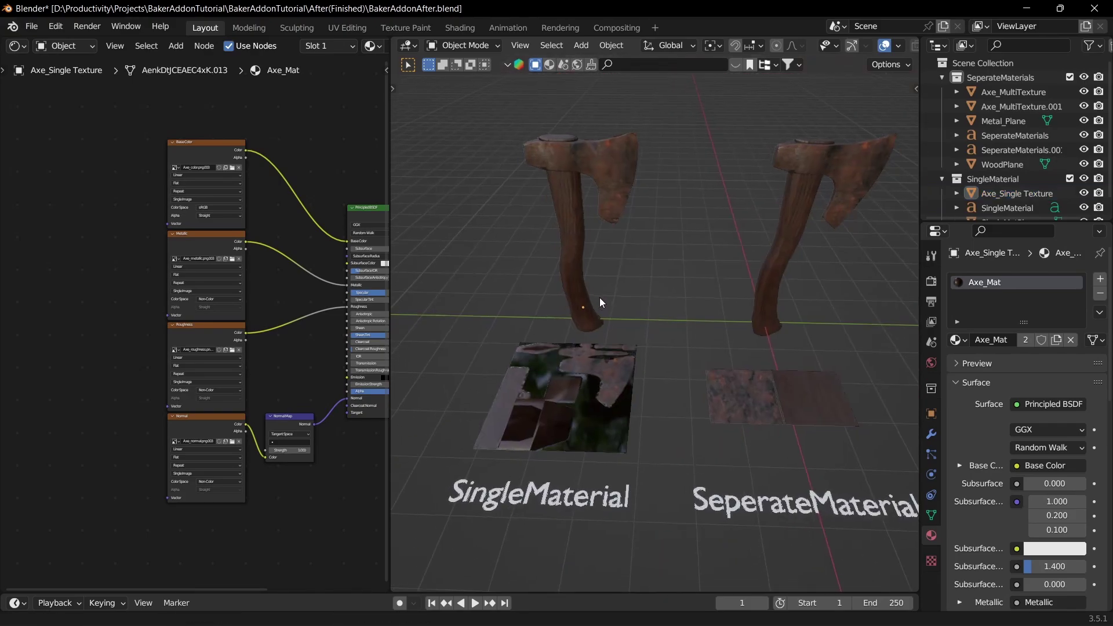
pyautogui.scroll(3, 598, 348)
pyautogui.click(627, 346)
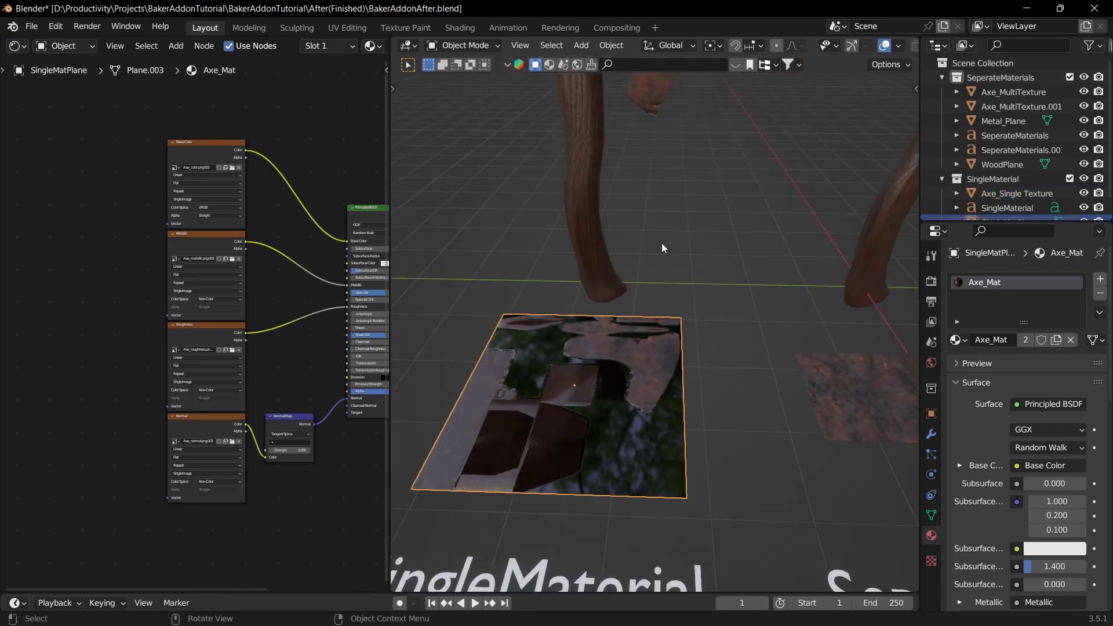
pyautogui.click(663, 244)
pyautogui.moveTo(568, 368); pyautogui.dragTo(597, 430, button='middle')
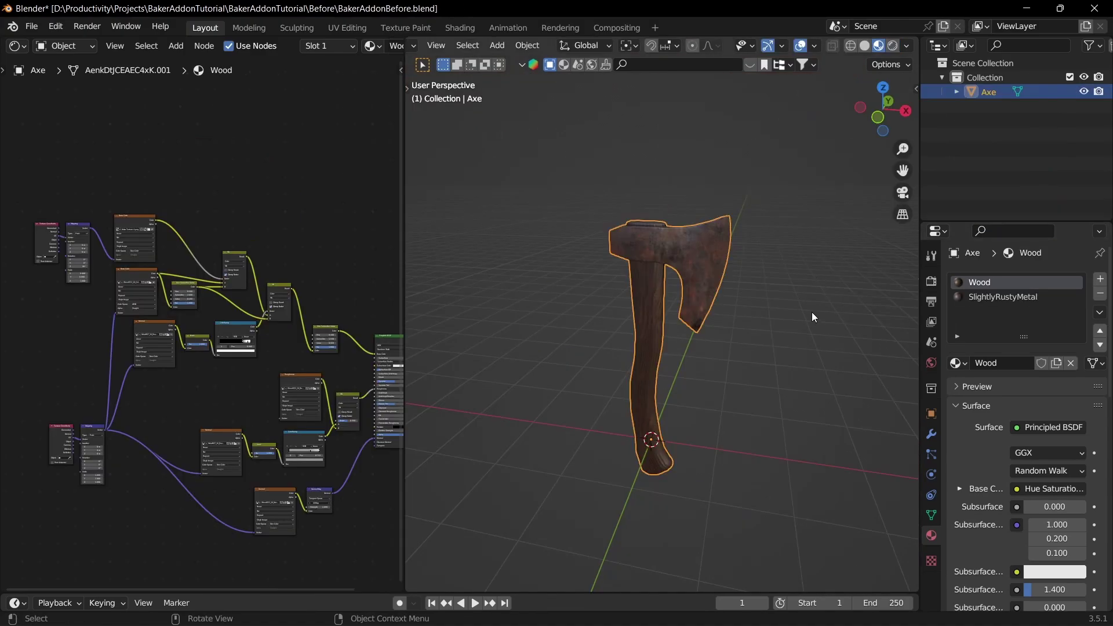
# Step: Examine the axe in BakerAddonBefore.blend and the full node tree of its Wood material
pyautogui.moveTo(785, 331); pyautogui.dragTo(680, 257, button='middle')
pyautogui.moveTo(550, 193); pyautogui.dragTo(759, 430)
pyautogui.scroll(-2, 71, 187)
pyautogui.moveTo(50, 173); pyautogui.dragTo(325, 479)
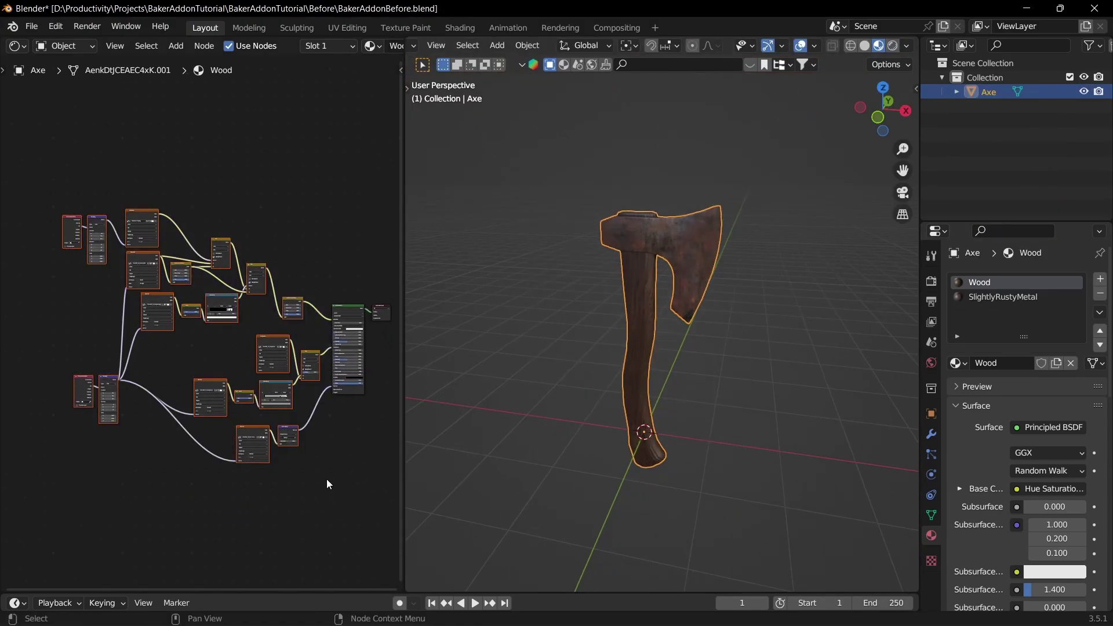
pyautogui.click(559, 238)
pyautogui.moveTo(559, 238)
pyautogui.mouseDown(button='middle')
pyautogui.moveTo(750, 257)
pyautogui.moveTo(575, 245)
pyautogui.mouseUp(button='middle')
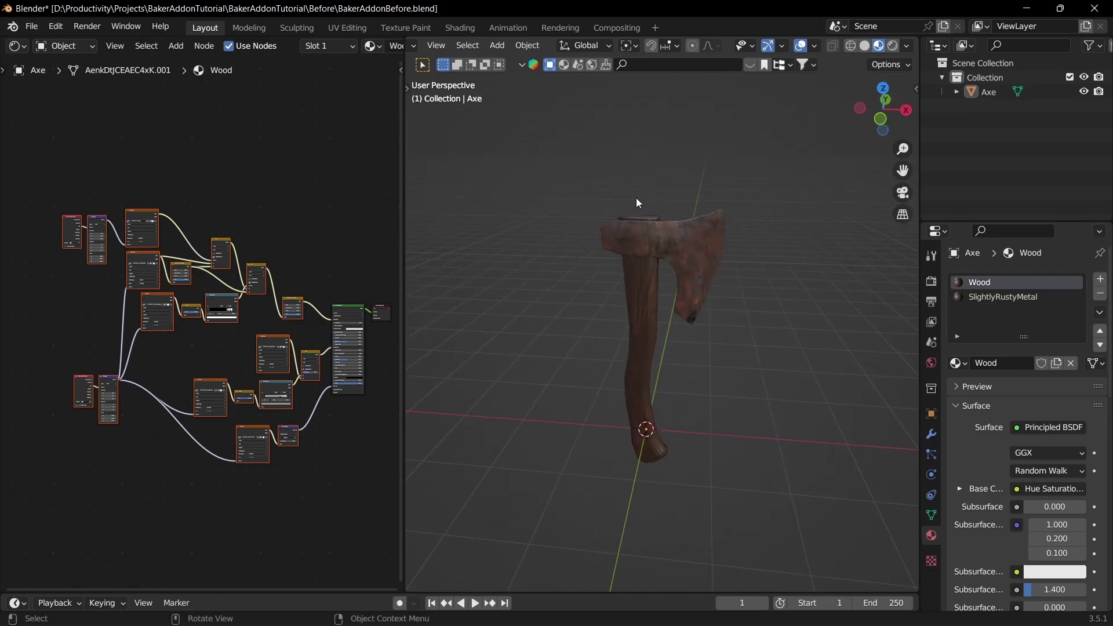
pyautogui.moveTo(563, 188); pyautogui.dragTo(778, 501)
pyautogui.click(777, 512)
pyautogui.click(677, 251)
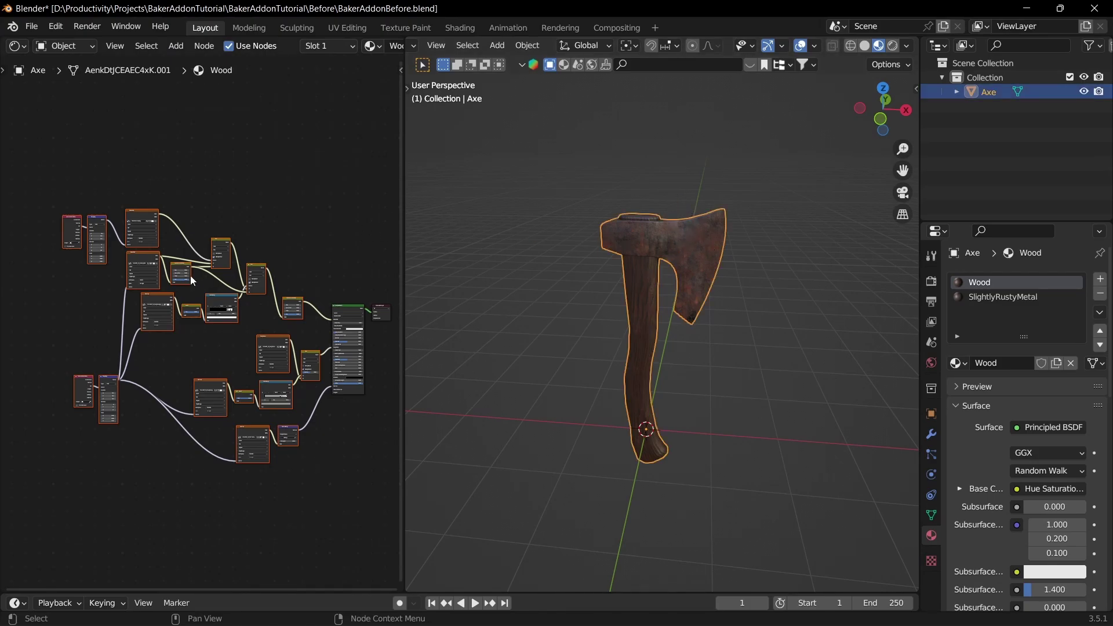
pyautogui.scroll(7, 190, 276)
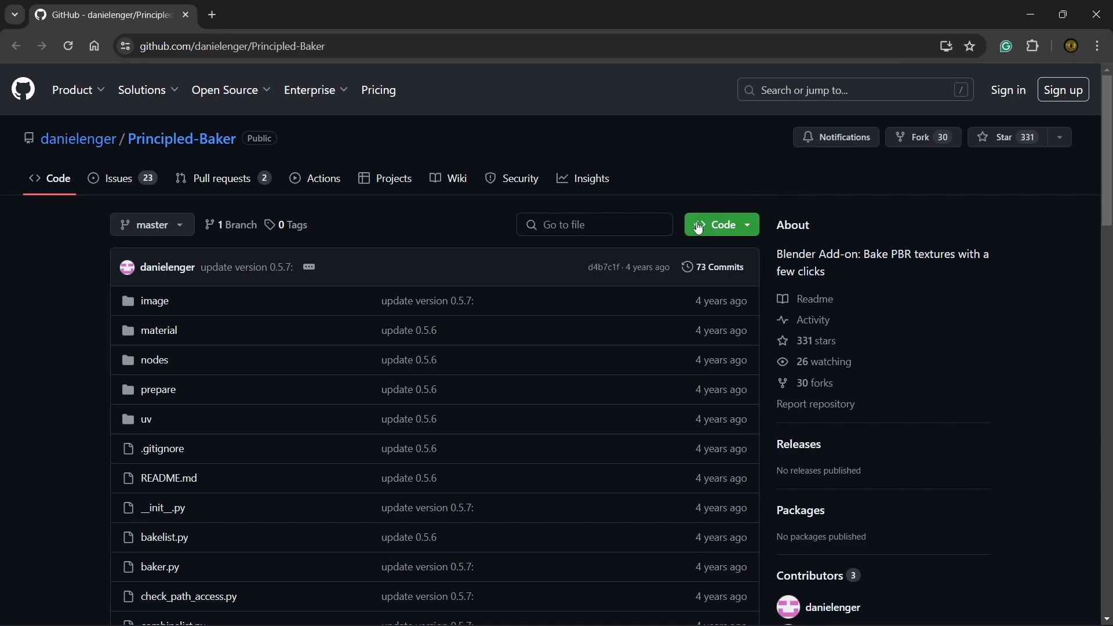
# Step: Switch to the browser and open the code download options of the Principled-Baker GitHub repository
pyautogui.click(732, 225)
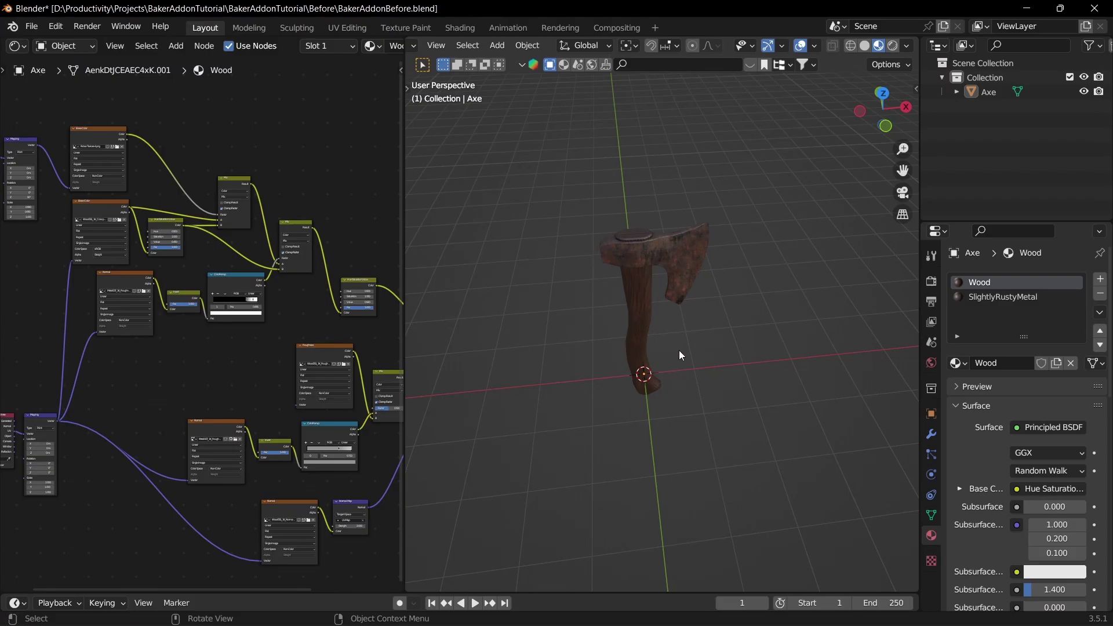
# Step: Switch back to Blender and open the add-on preferences
pyautogui.moveTo(680, 351); pyautogui.dragTo(620, 298, button='middle')
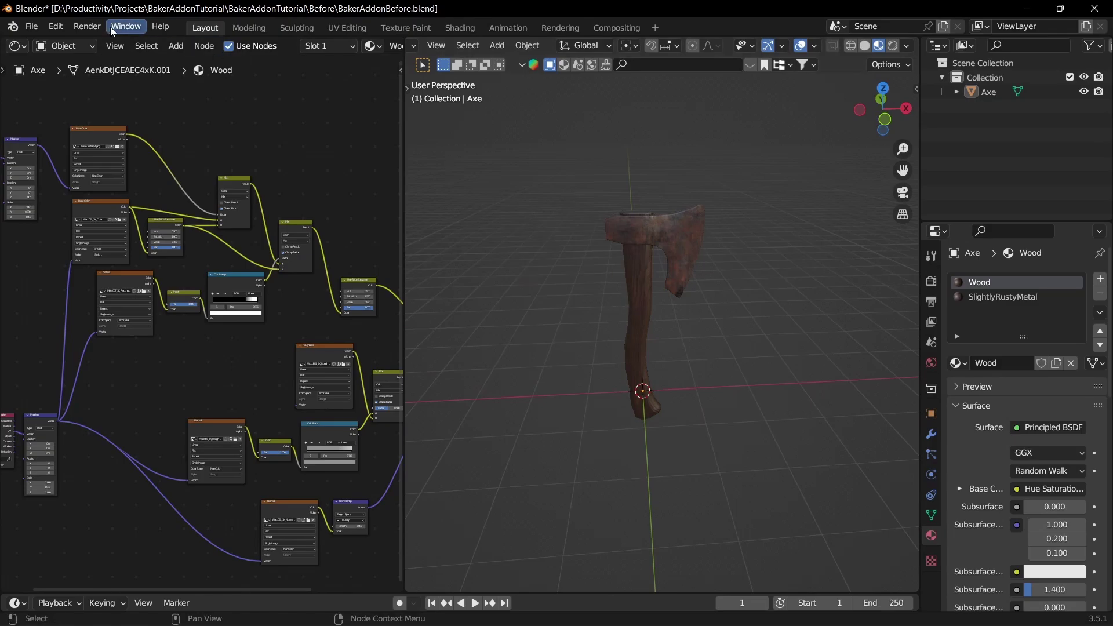
pyautogui.click(56, 26)
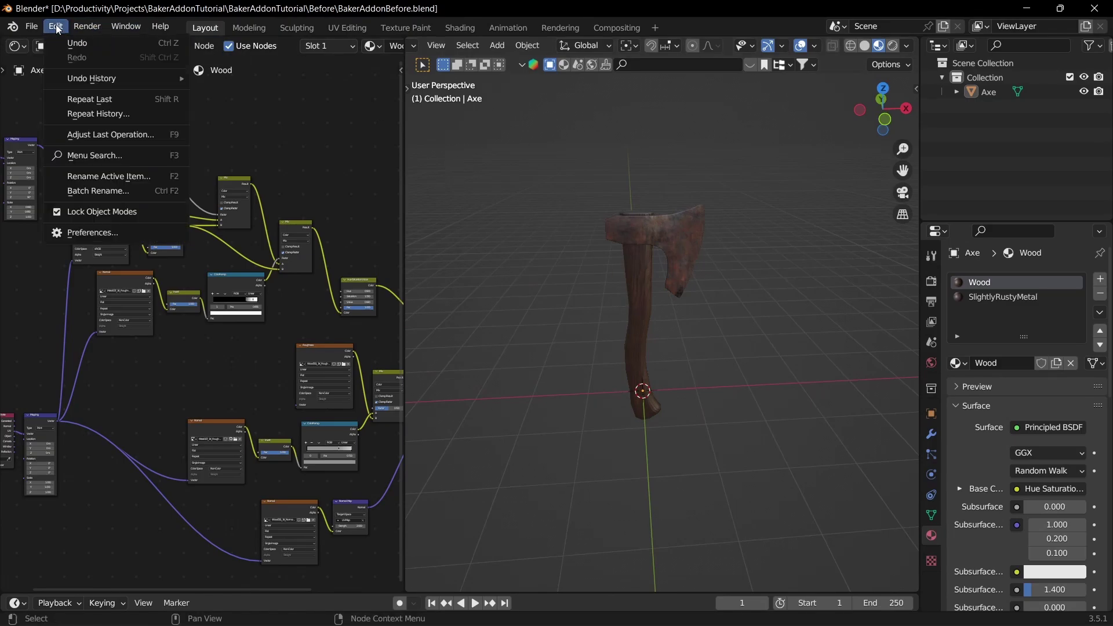
pyautogui.click(92, 235)
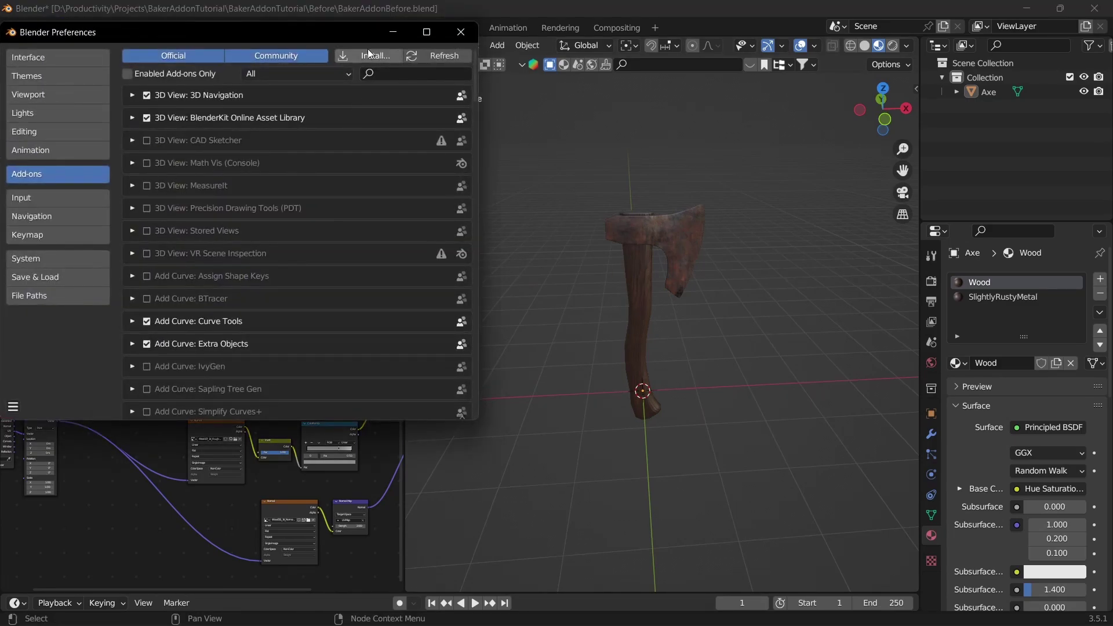
pyautogui.click(348, 57)
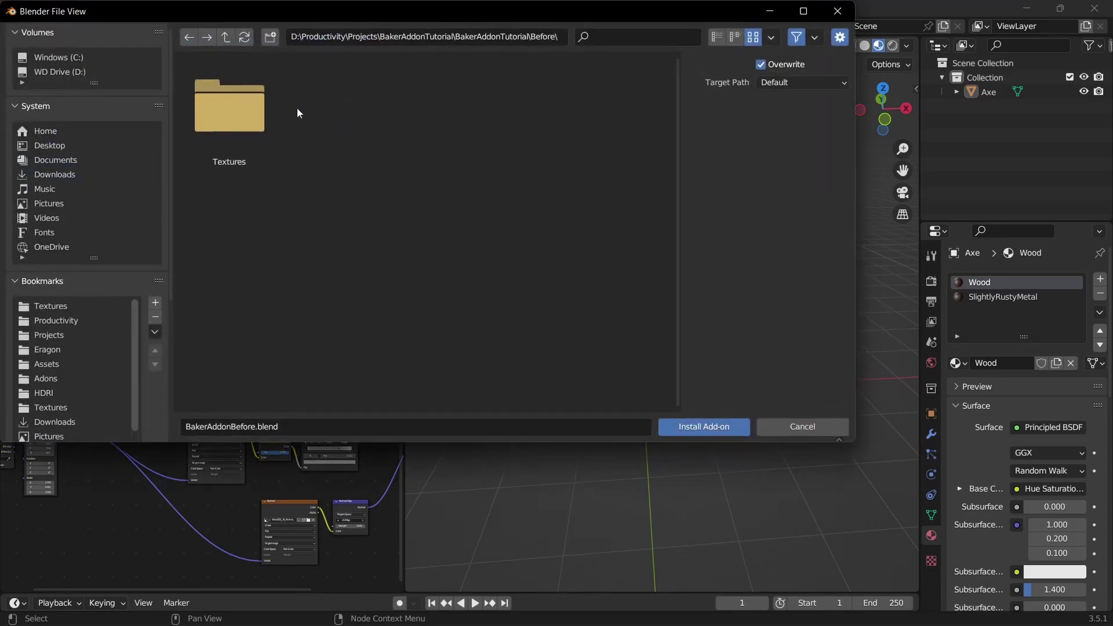
pyautogui.click(55, 174)
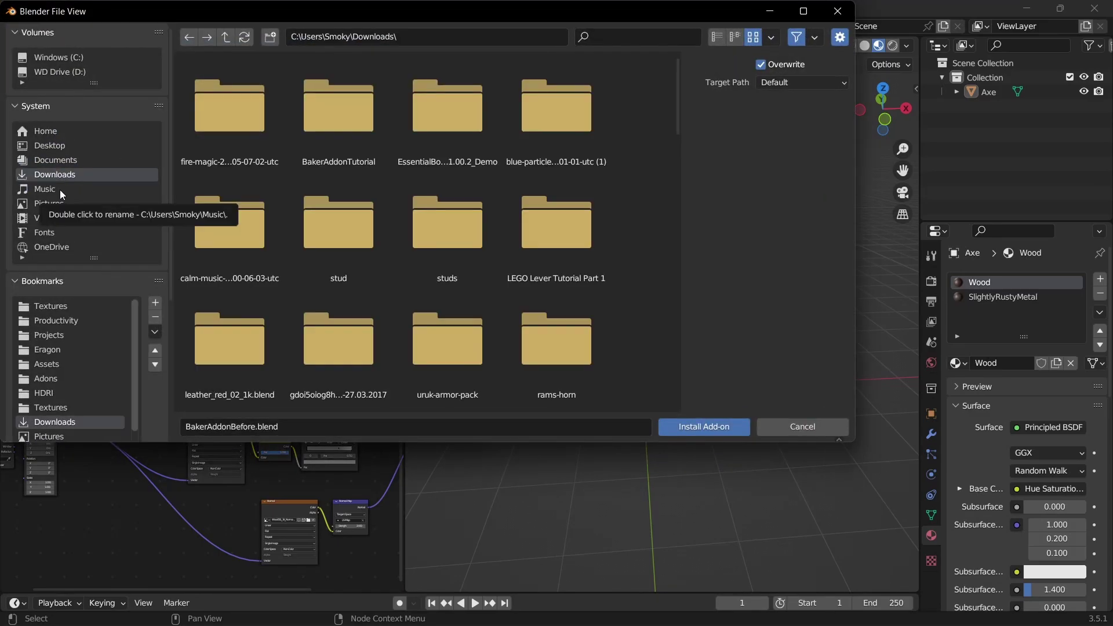
pyautogui.click(45, 378)
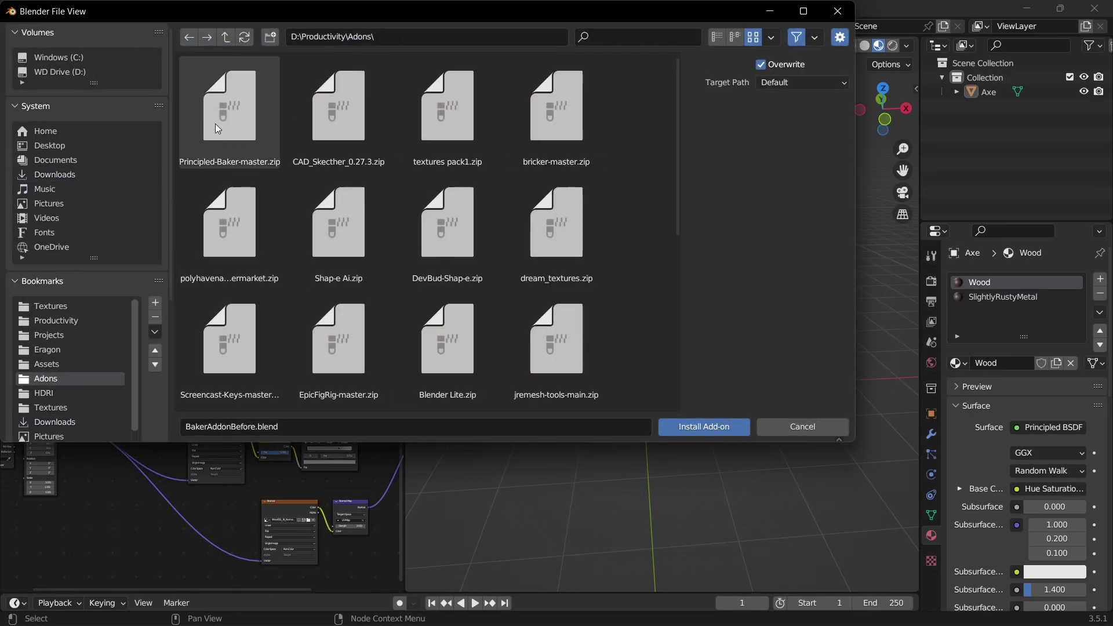
pyautogui.click(231, 106)
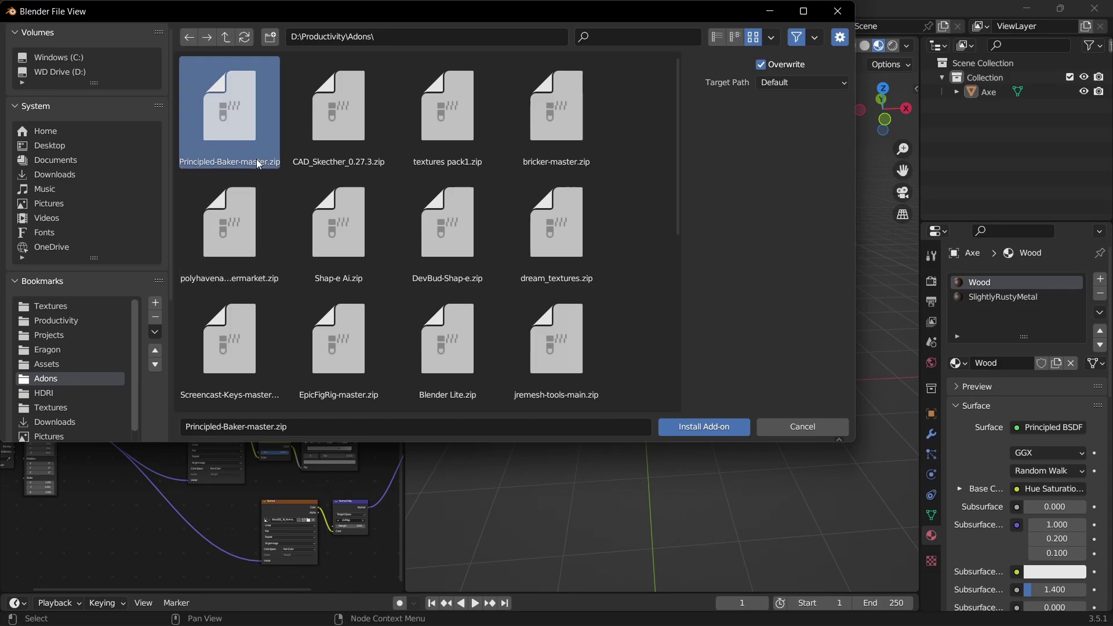
pyautogui.click(786, 430)
# Step: Search the add-ons for "baker", enable Node: Principled Baker, and save and close the preferences
pyautogui.click(385, 74)
pyautogui.write('baker')
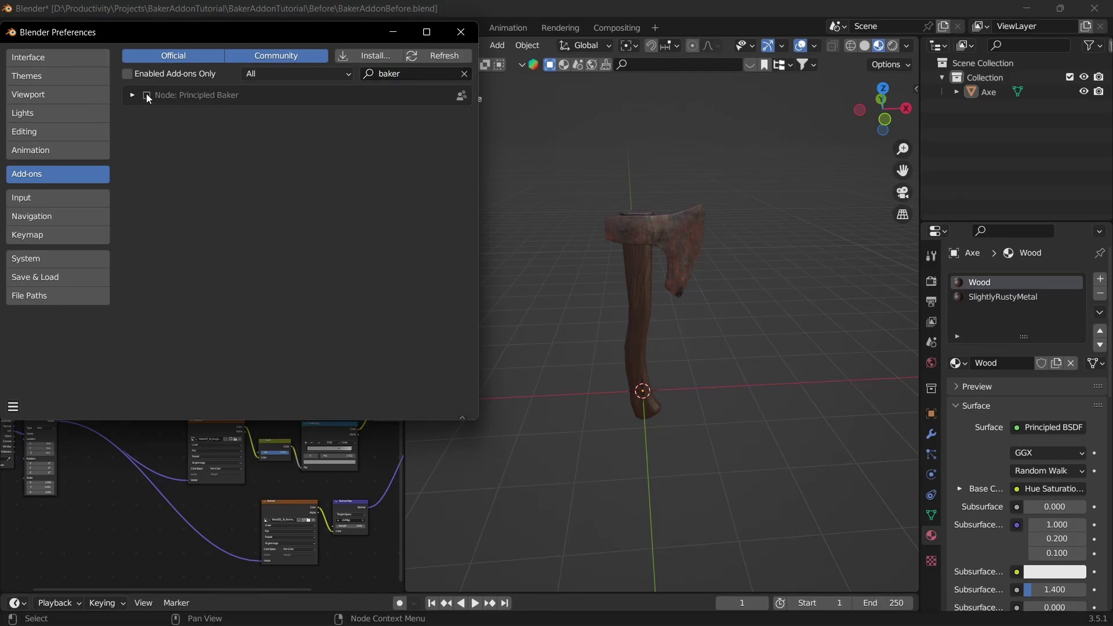
pyautogui.click(13, 407)
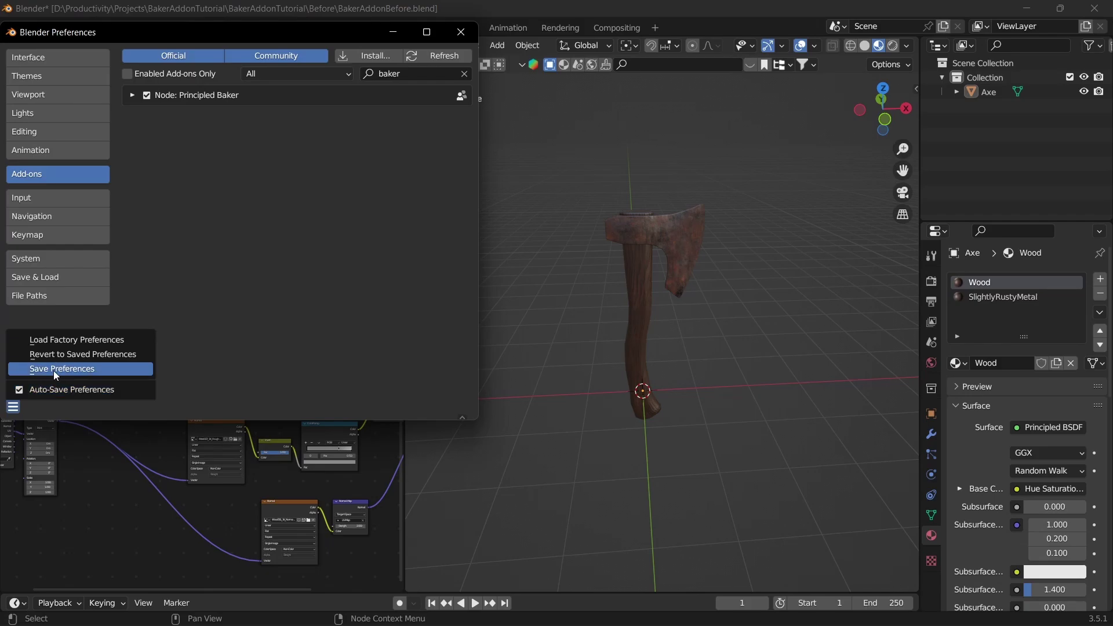
pyautogui.click(53, 370)
pyautogui.click(464, 31)
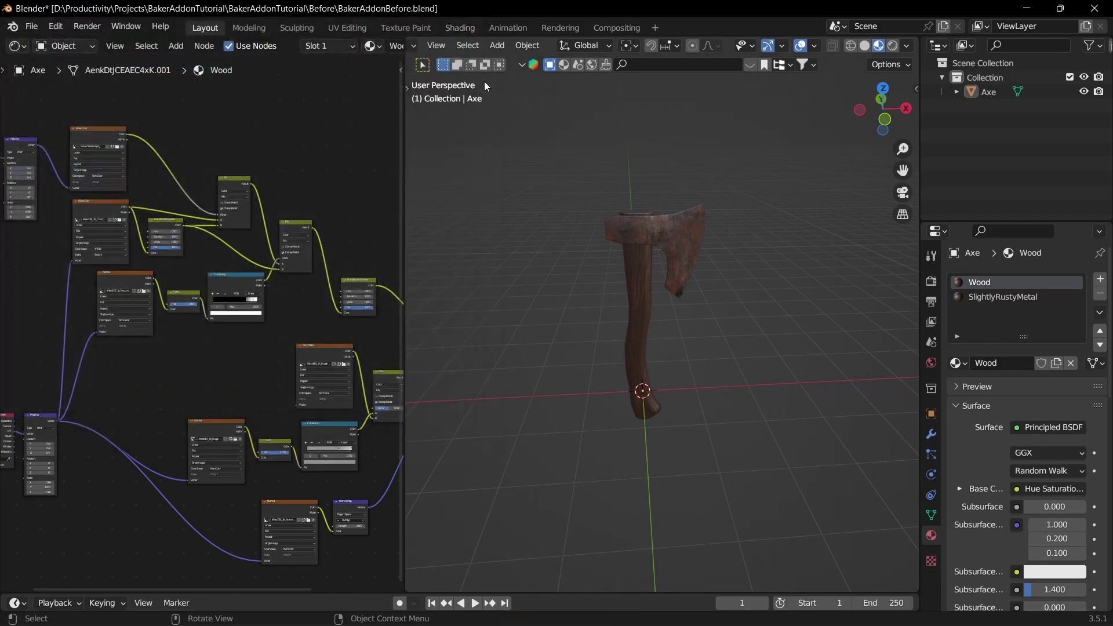
# Step: Duplicate the axe, leaving the copy in the same place as the original
pyautogui.press('Delete')
pyautogui.click(673, 221)
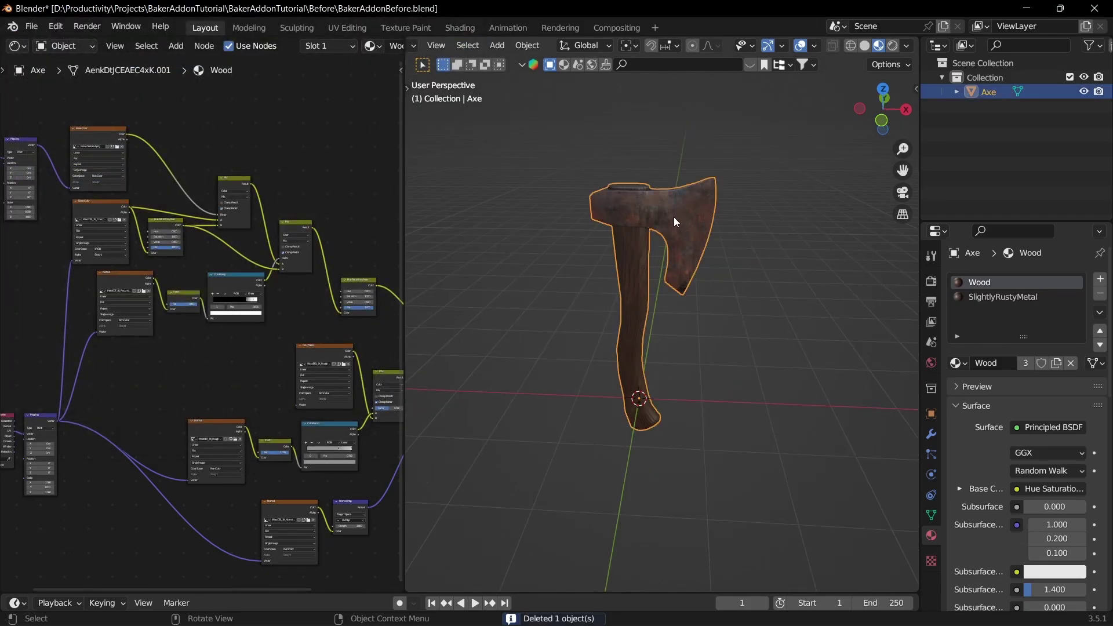
pyautogui.hotkey('shift', 'd')
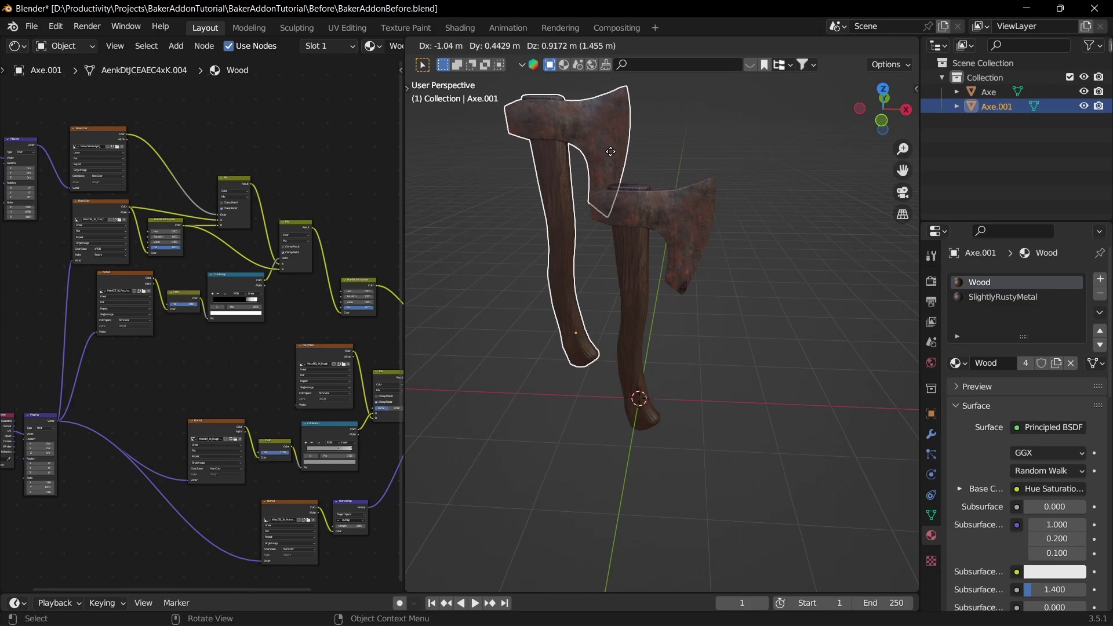
pyautogui.rightClick(611, 151)
# Step: Move the duplicated axe to a new collection named Saved and exclude that collection from the view layer
pyautogui.press('m')
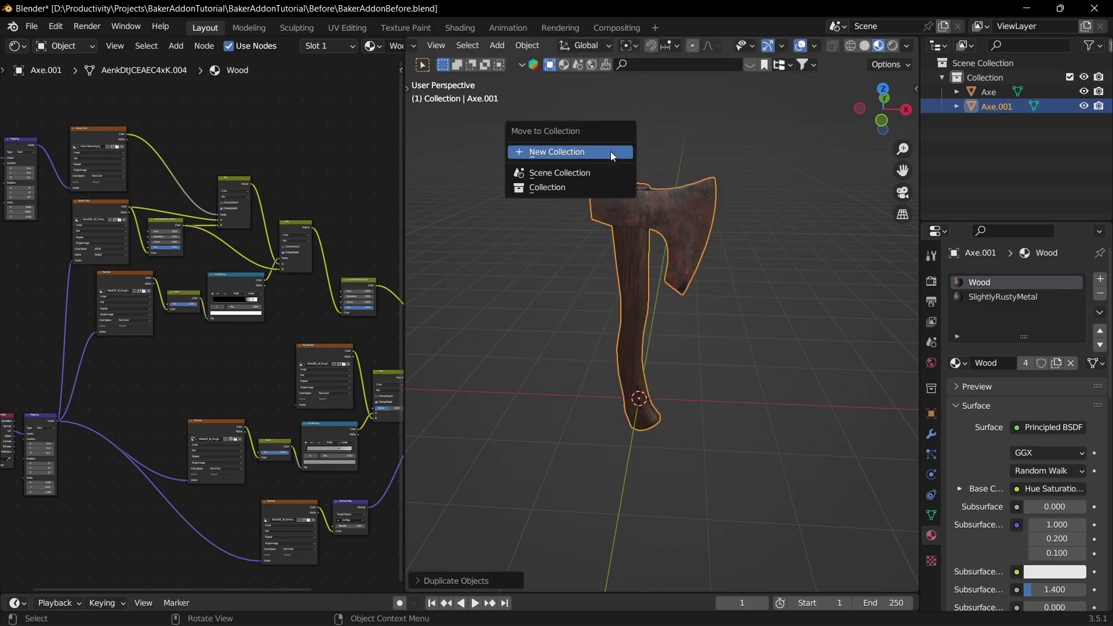
pyautogui.click(611, 151)
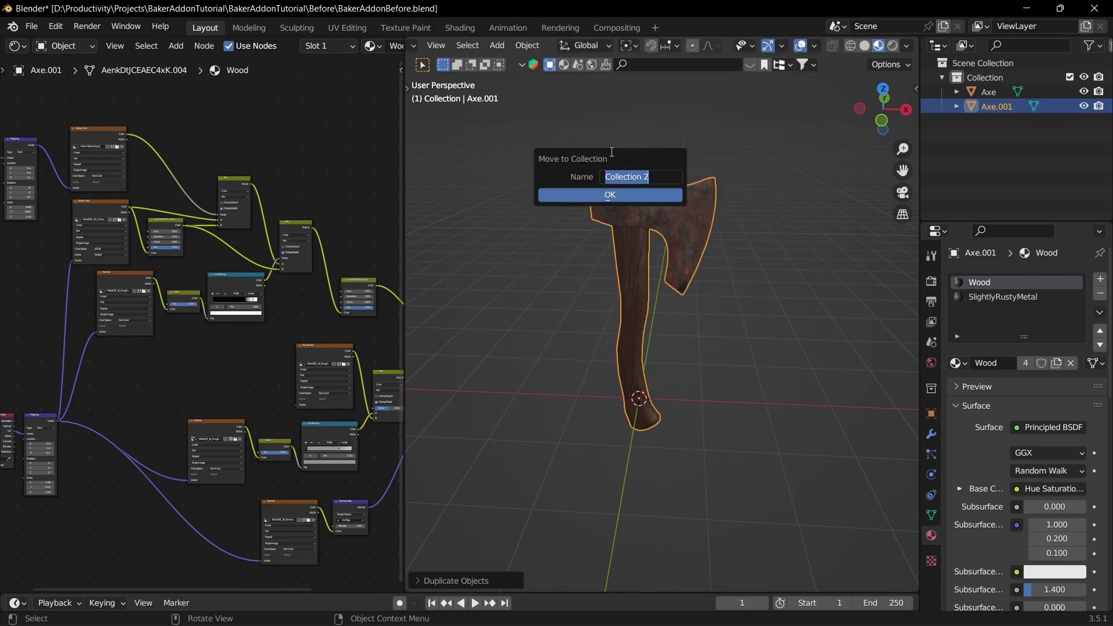
pyautogui.write('Saved')
pyautogui.press('Return')
pyautogui.click(1069, 106)
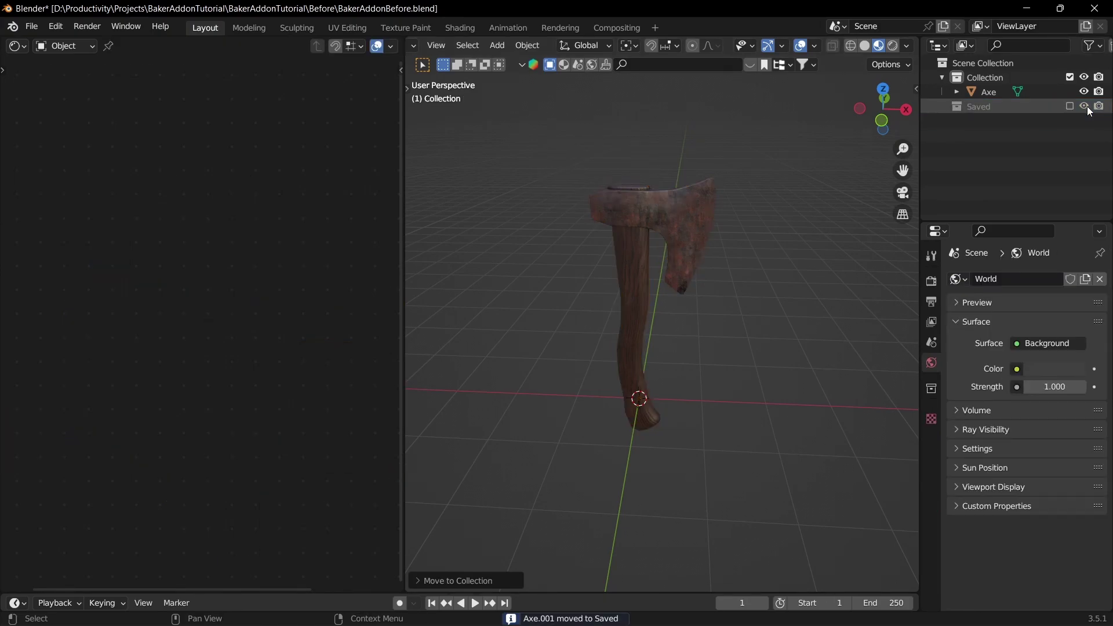
pyautogui.click(649, 211)
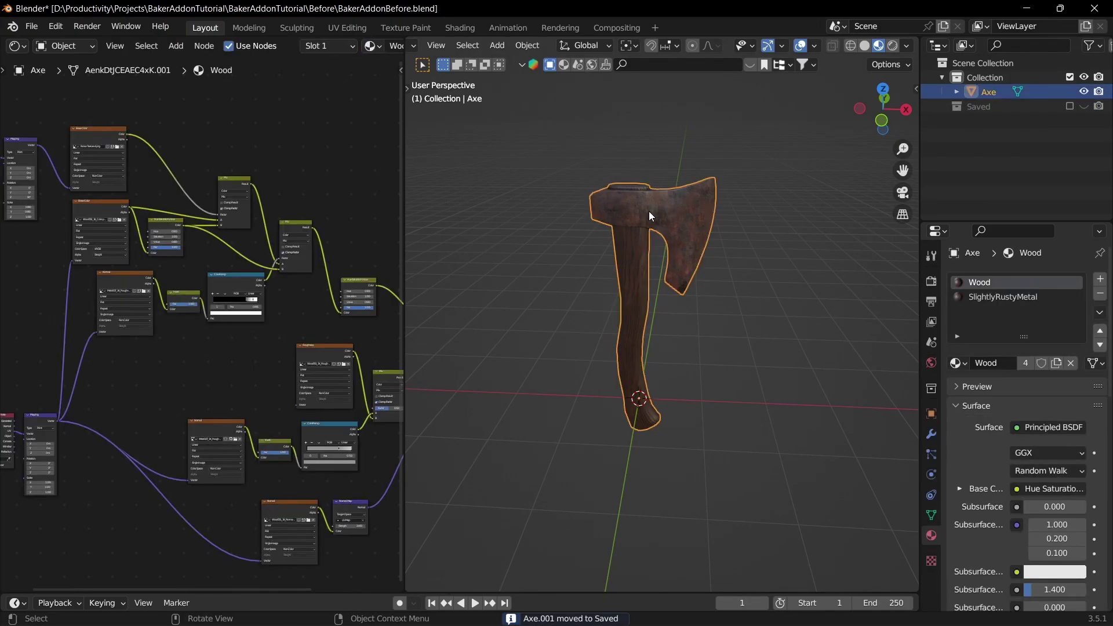
pyautogui.click(1015, 91)
pyautogui.press('g')
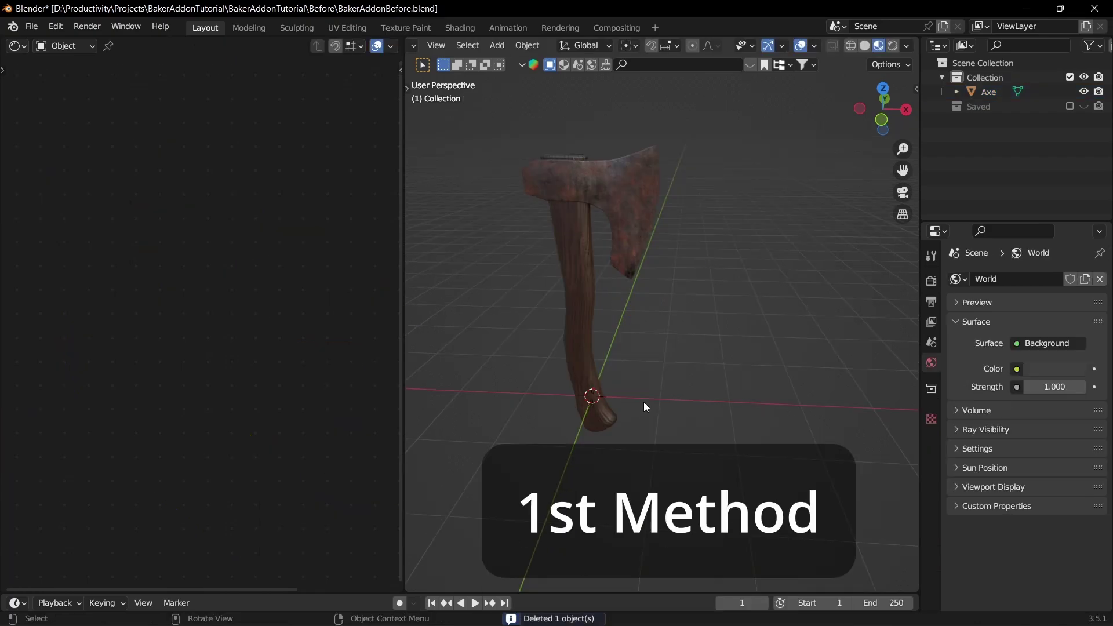
# Step: Add a mesh plane and move it along the X axis to the side of the axe
pyautogui.hotkey('shift', 'a')
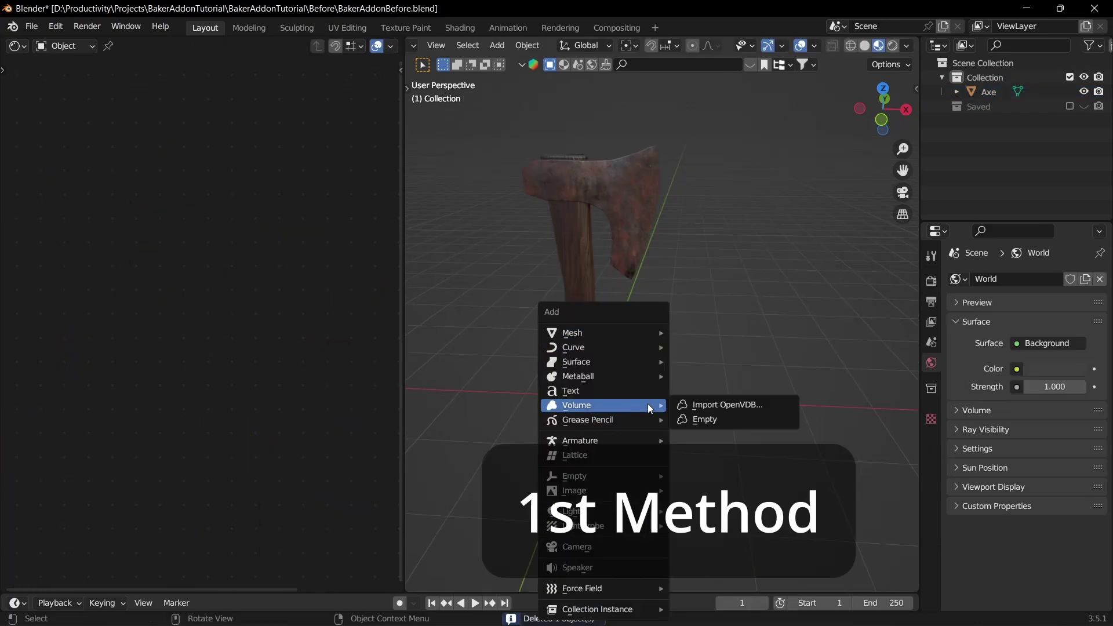
pyautogui.moveTo(620, 334)
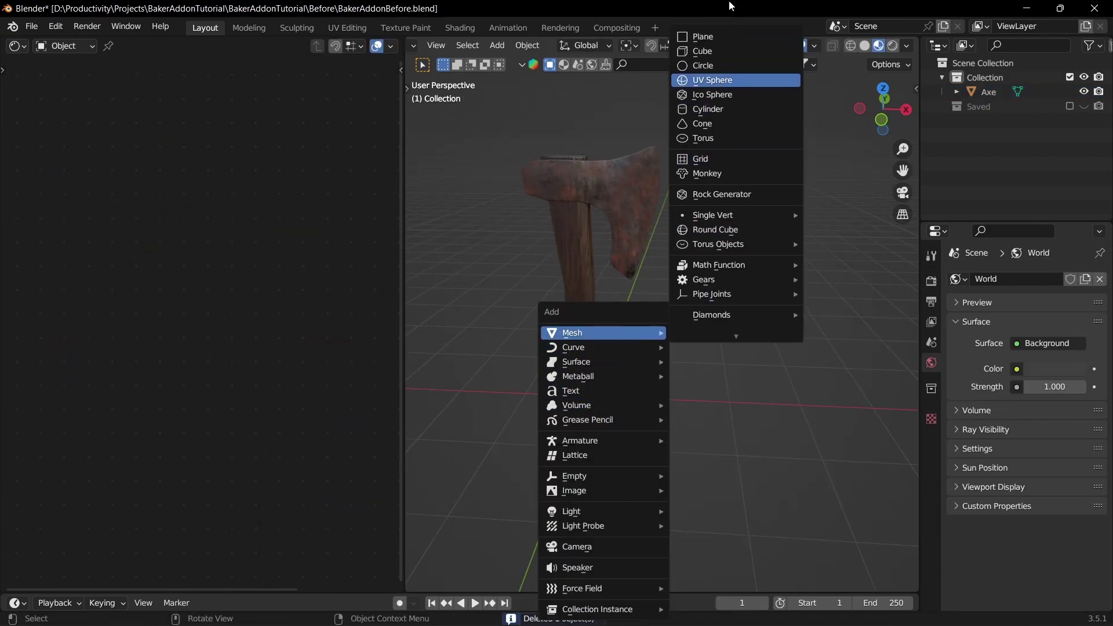
pyautogui.click(715, 37)
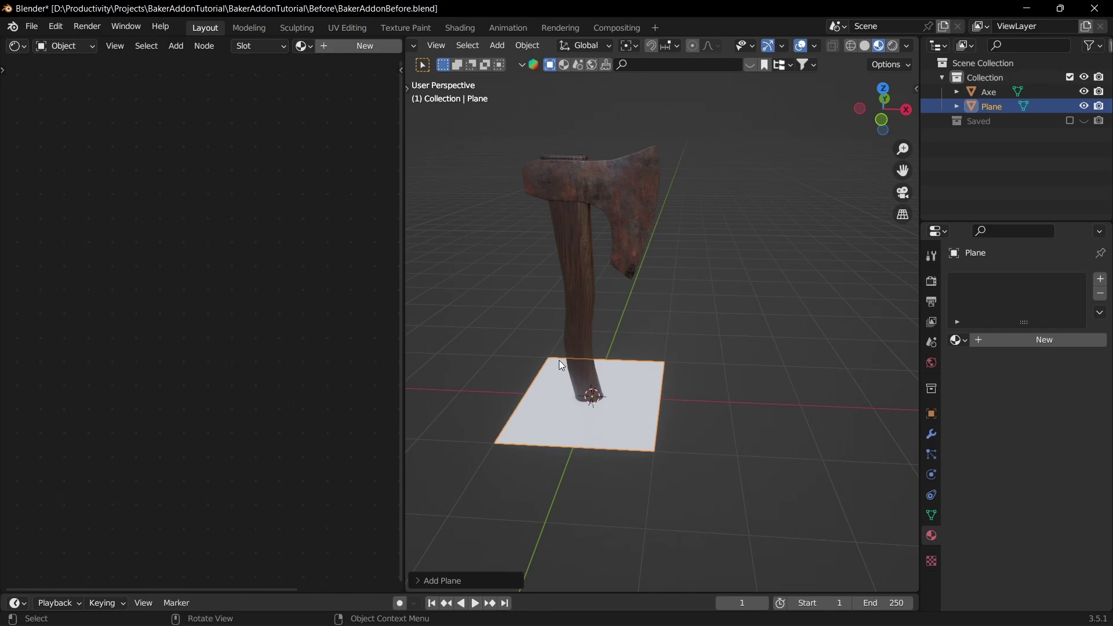
pyautogui.press('g')
pyautogui.press('y')
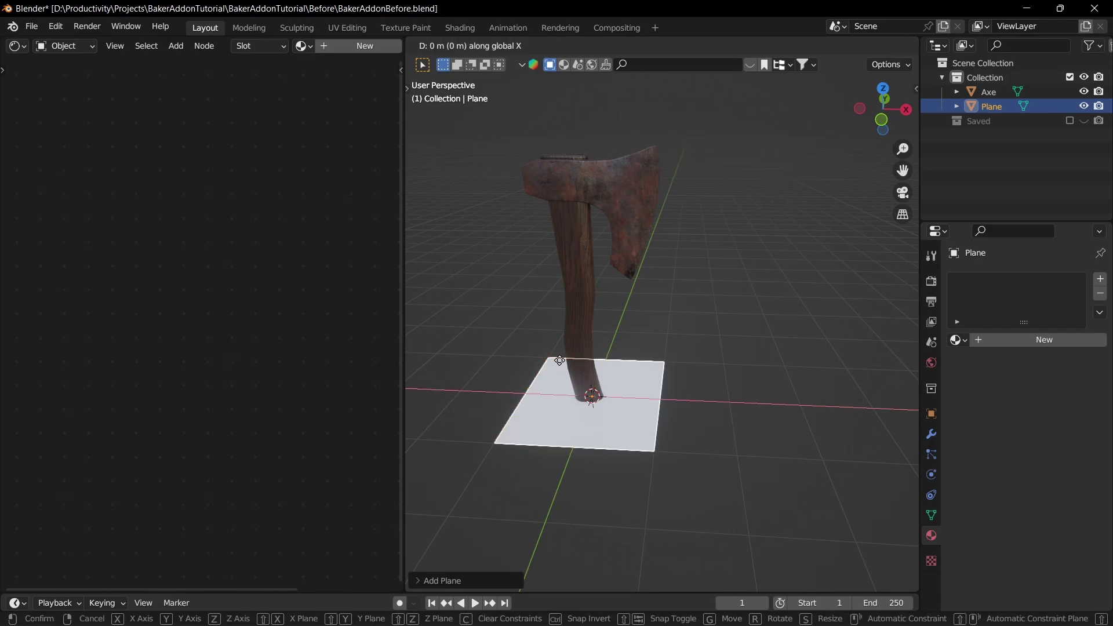
pyautogui.click(751, 375)
# Step: Scale up the plane beside the axe uniformly
pyautogui.press('s')
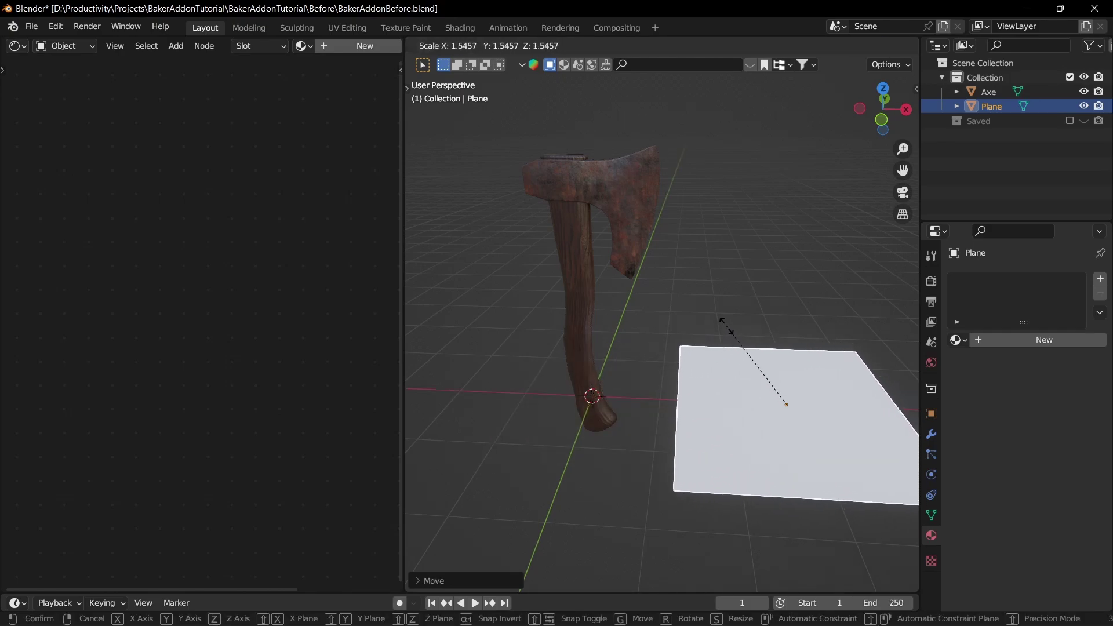
pyautogui.click(736, 341)
pyautogui.click(736, 342)
pyautogui.click(734, 394)
pyautogui.press('s')
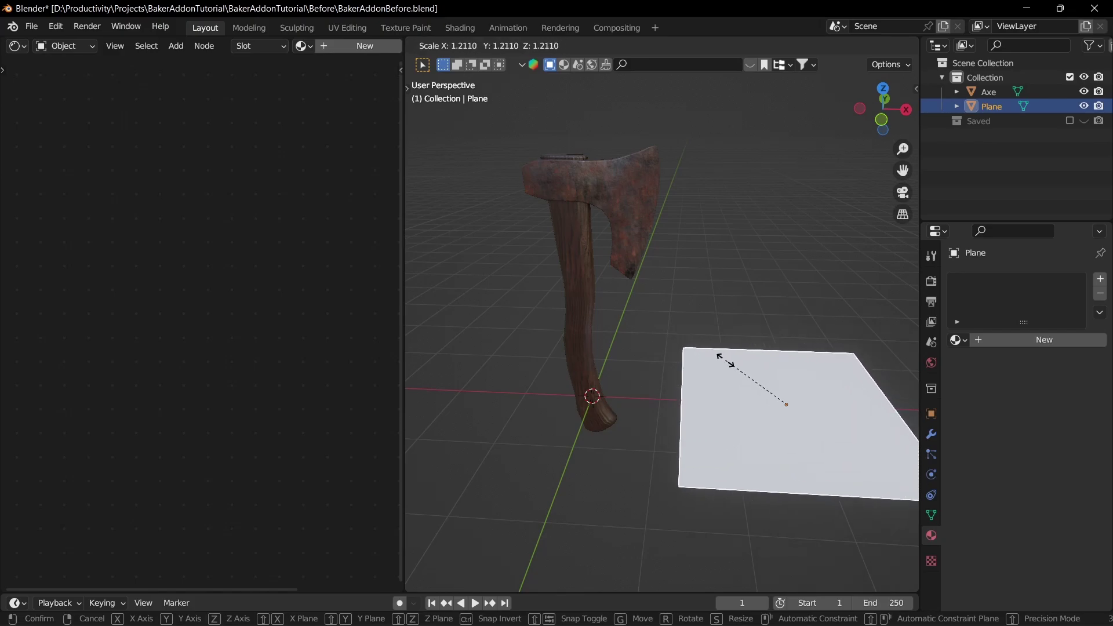
pyautogui.click(725, 352)
pyautogui.press('s')
pyautogui.press('Escape')
pyautogui.moveTo(736, 347); pyautogui.dragTo(707, 366, button='middle')
pyautogui.click(724, 383)
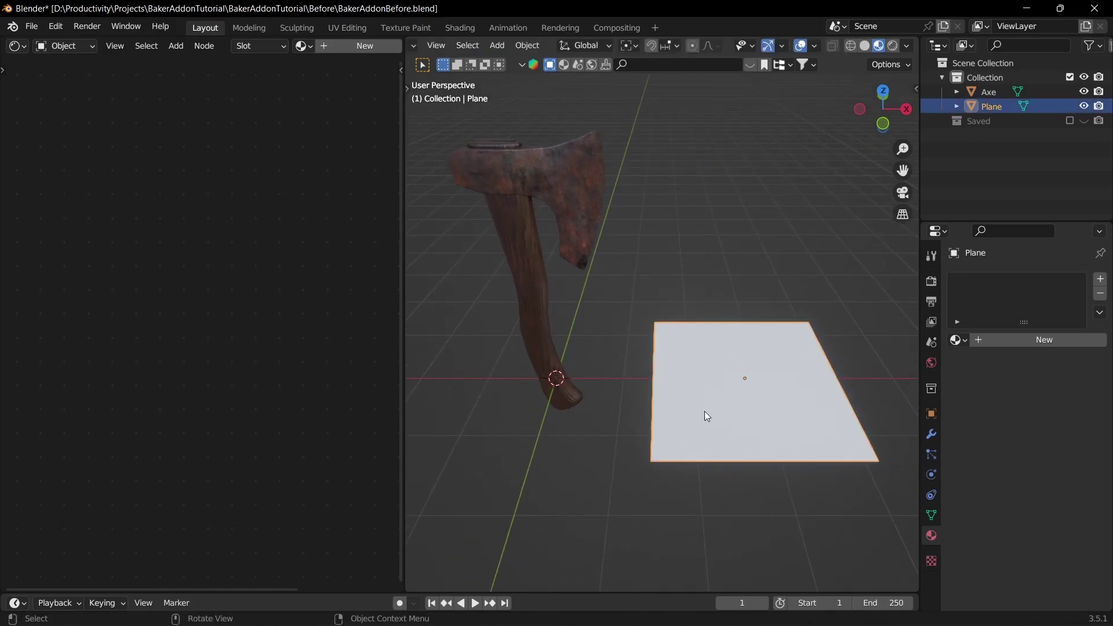
pyautogui.click(565, 194)
pyautogui.click(728, 368)
pyautogui.click(555, 144)
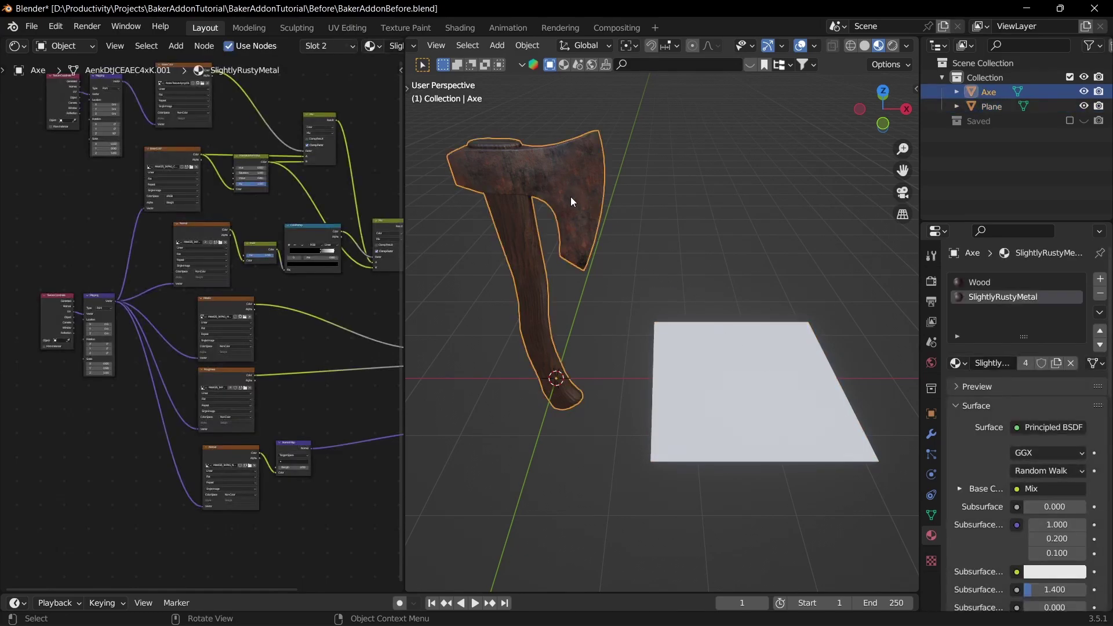
pyautogui.click(702, 343)
# Step: Switch the node editor area to the Image Editor and compare the square Metal025 metalness texture with the plane's shape
pyautogui.click(16, 46)
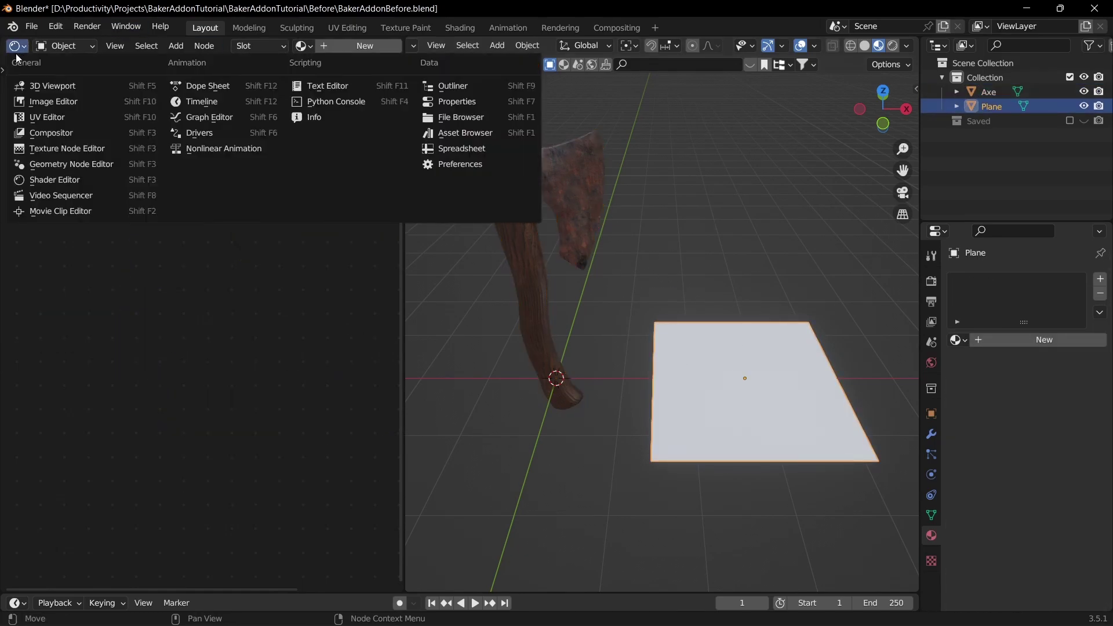
pyautogui.click(54, 101)
pyautogui.scroll(-6, 182, 306)
pyautogui.moveTo(187, 311); pyautogui.dragTo(189, 248, button='middle')
pyautogui.scroll(4, 189, 248)
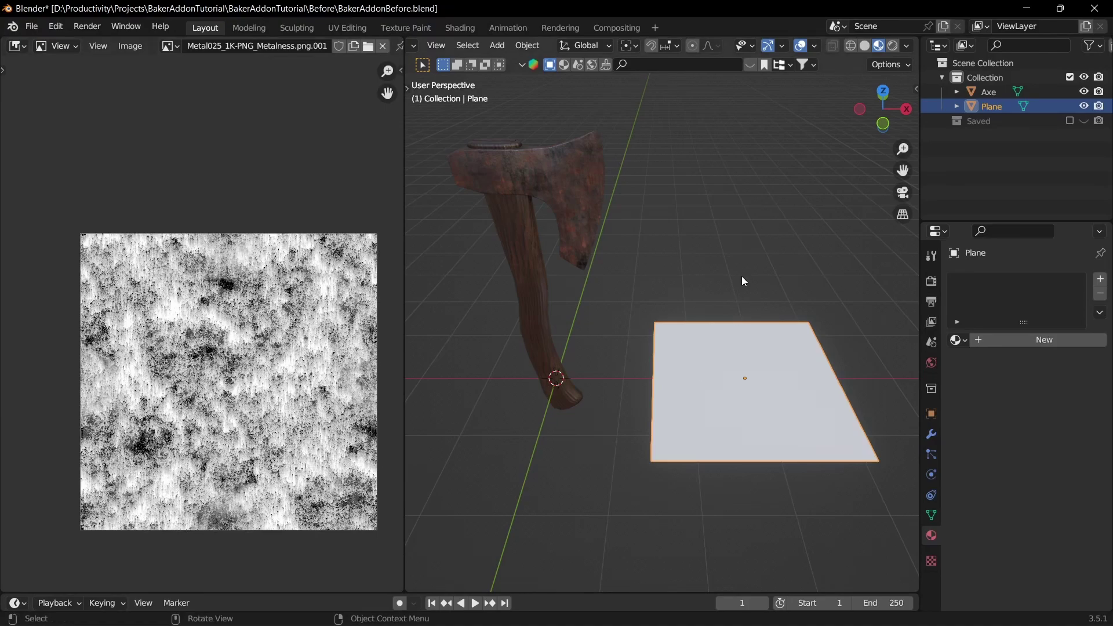
pyautogui.scroll(1, 736, 285)
pyautogui.scroll(1, 703, 236)
pyautogui.scroll(-2, 322, 309)
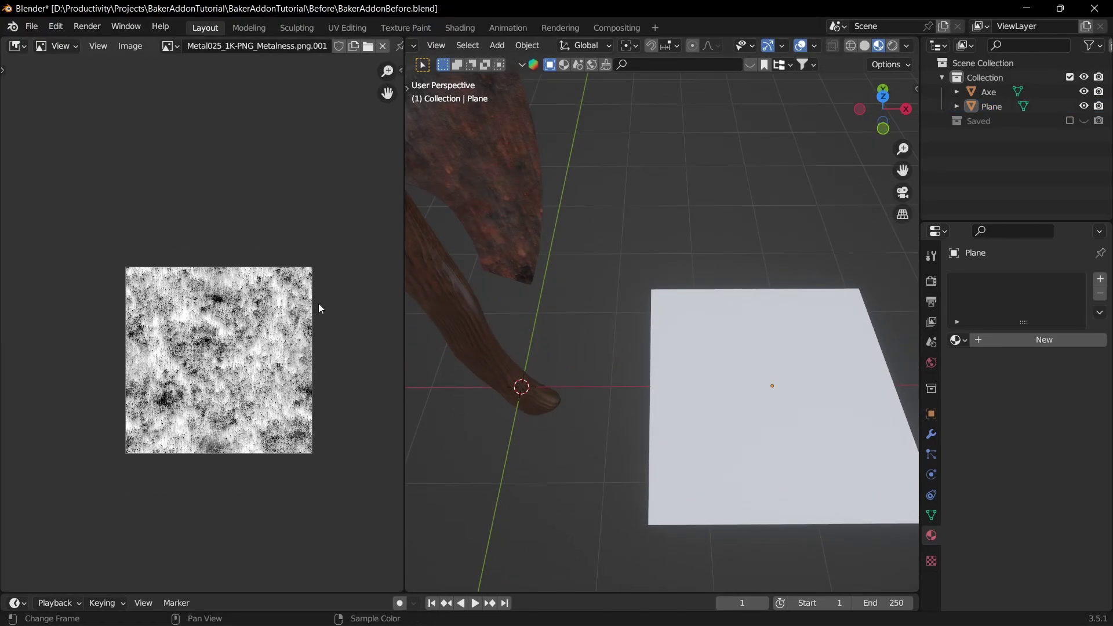
pyautogui.scroll(2, 318, 304)
pyautogui.moveTo(505, 304); pyautogui.dragTo(764, 405, button='middle')
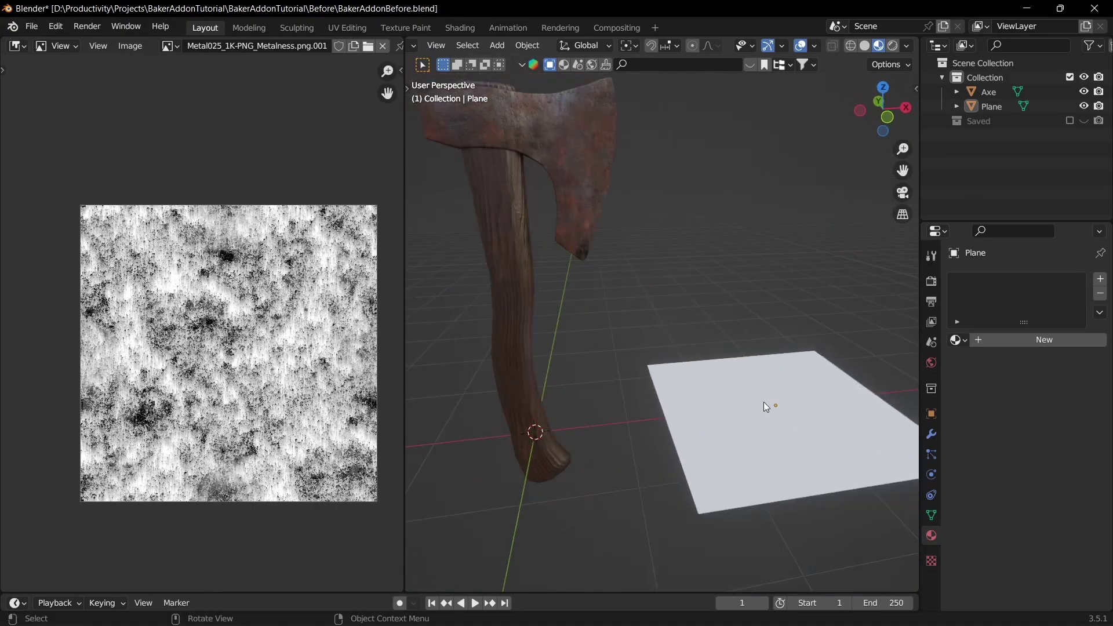
# Step: Inspect the axe's two material slots, Wood and SlightlyRustyMetal, together with their node trees
pyautogui.moveTo(721, 293); pyautogui.dragTo(708, 360, button='middle')
pyautogui.click(769, 402)
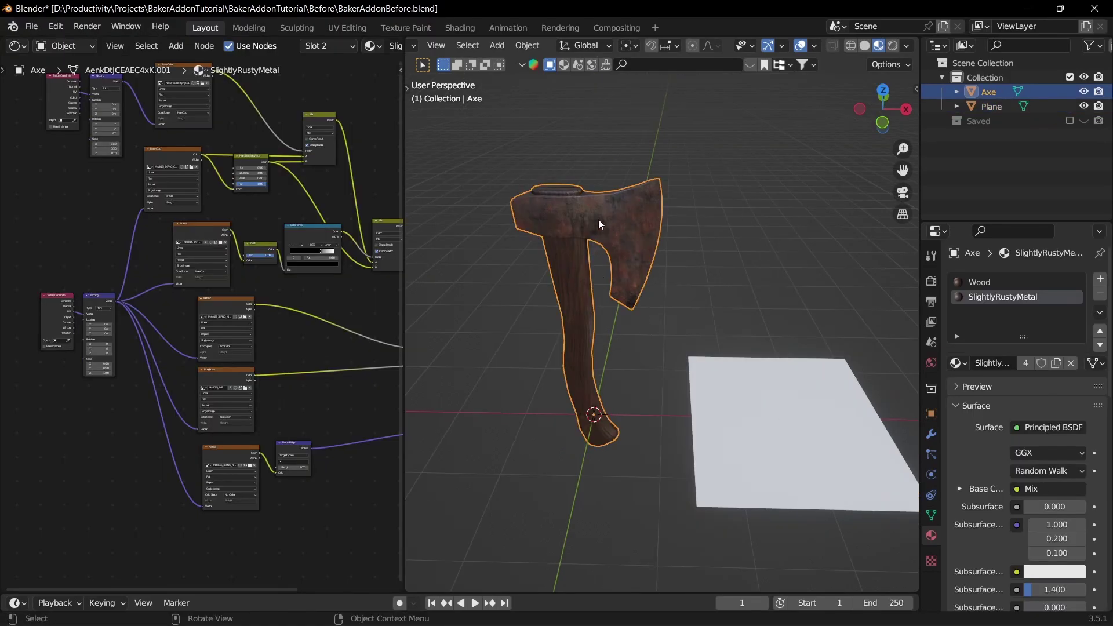
pyautogui.click(1001, 283)
pyautogui.click(997, 297)
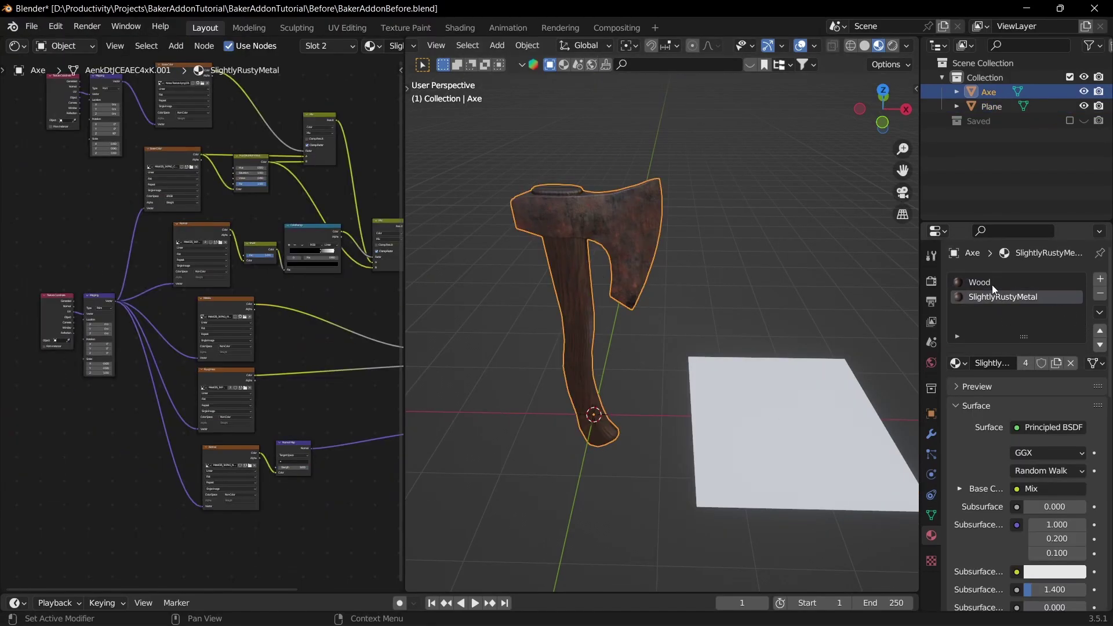
pyautogui.click(993, 284)
pyautogui.moveTo(690, 302); pyautogui.dragTo(734, 303, button='middle')
pyautogui.click(977, 298)
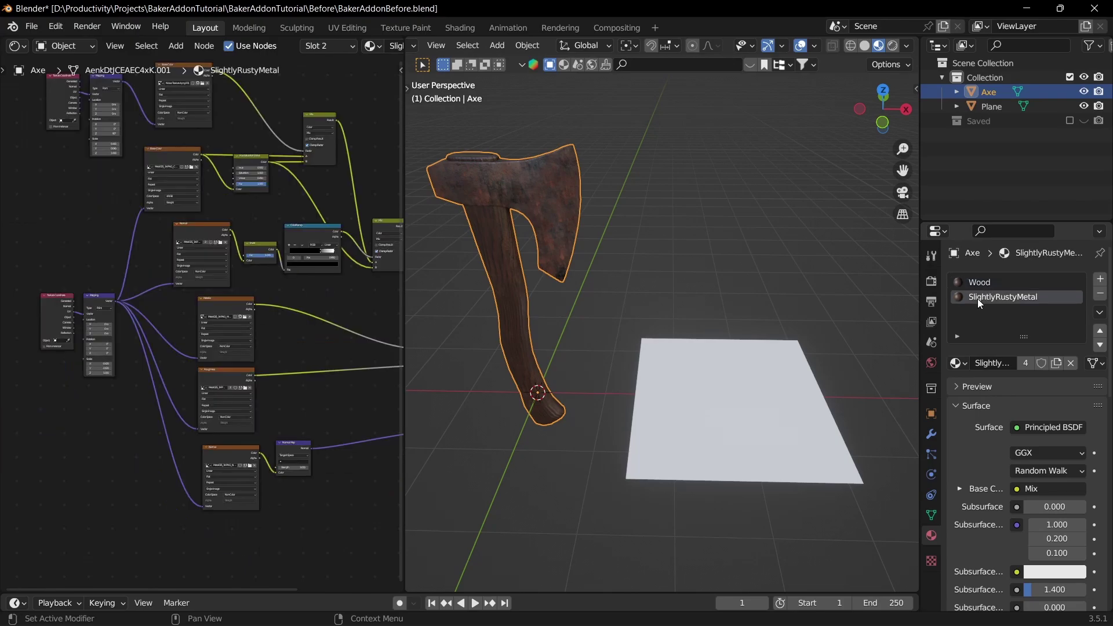
# Step: Assign the axe's Wood material to the plane and select the plane
pyautogui.click(974, 284)
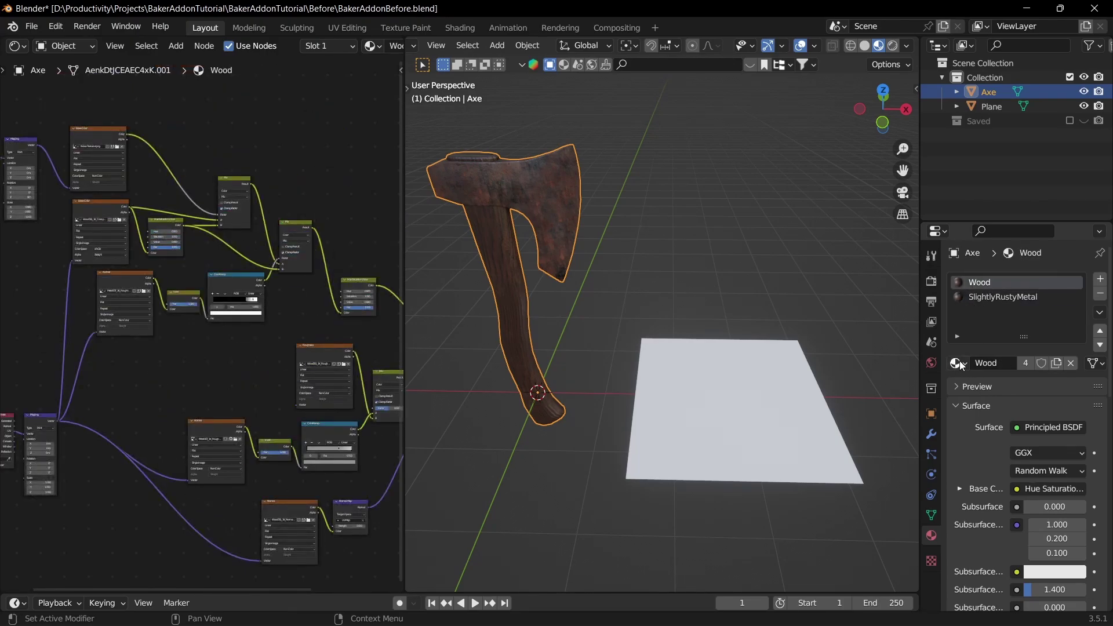
pyautogui.moveTo(959, 364); pyautogui.dragTo(747, 397)
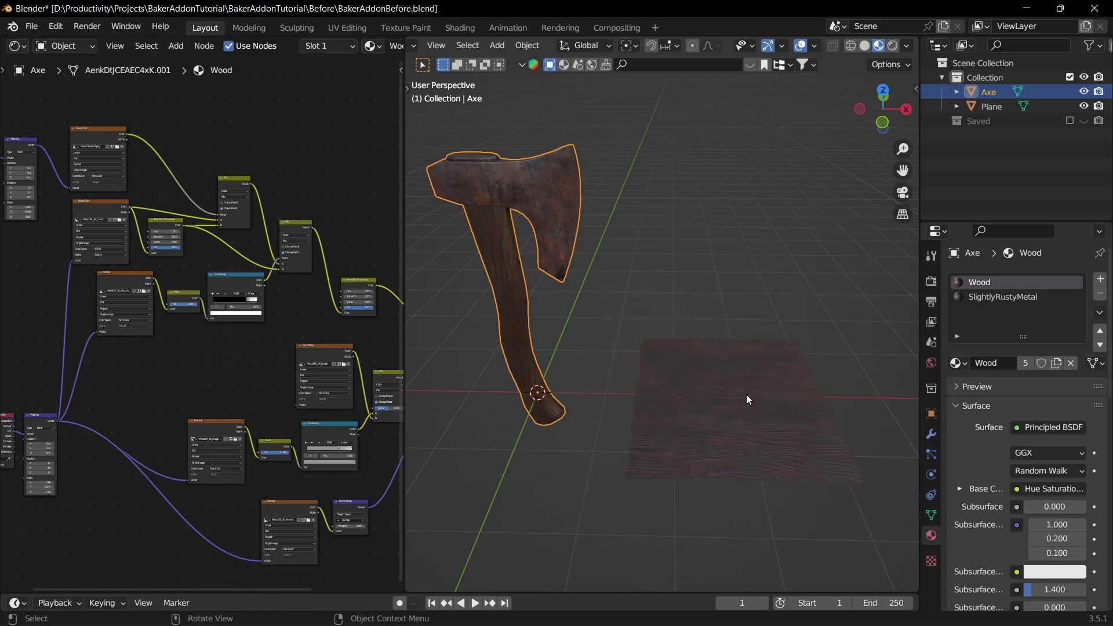
pyautogui.click(764, 413)
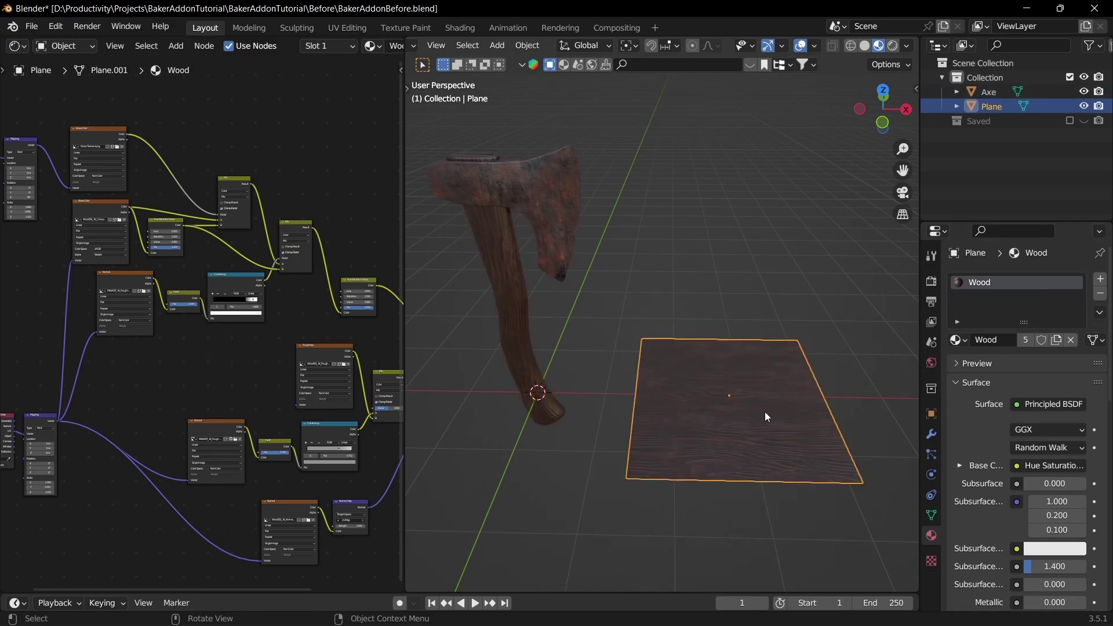
# Step: Try the SlightlyRustyMetal material on the plane, and set the plane back to Wood
pyautogui.click(957, 339)
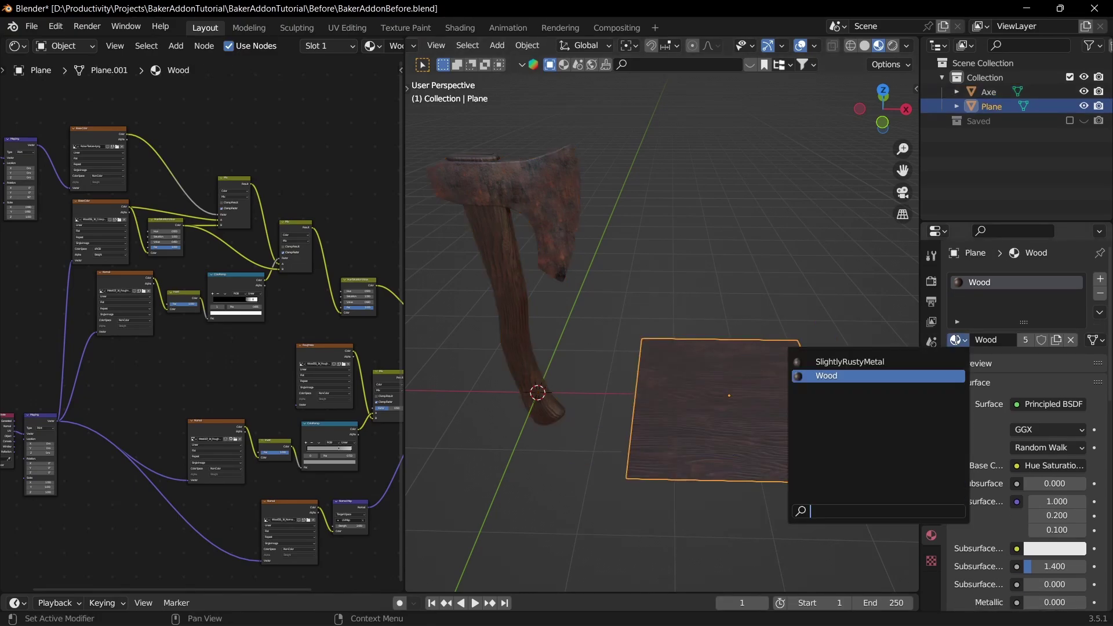
pyautogui.click(960, 341)
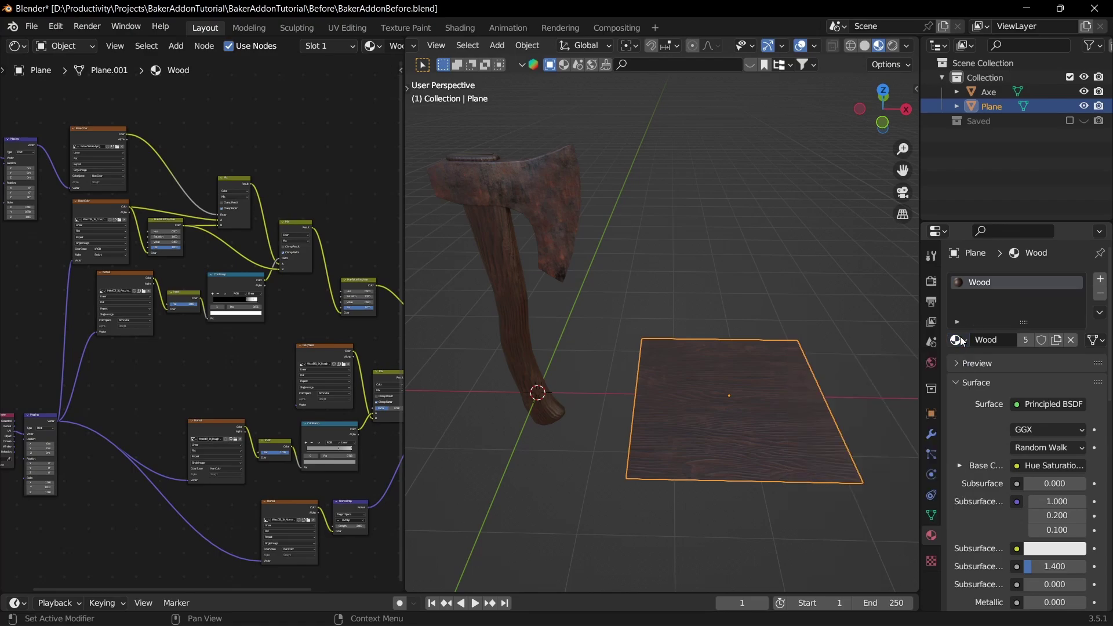
pyautogui.click(960, 341)
pyautogui.click(835, 362)
pyautogui.click(958, 340)
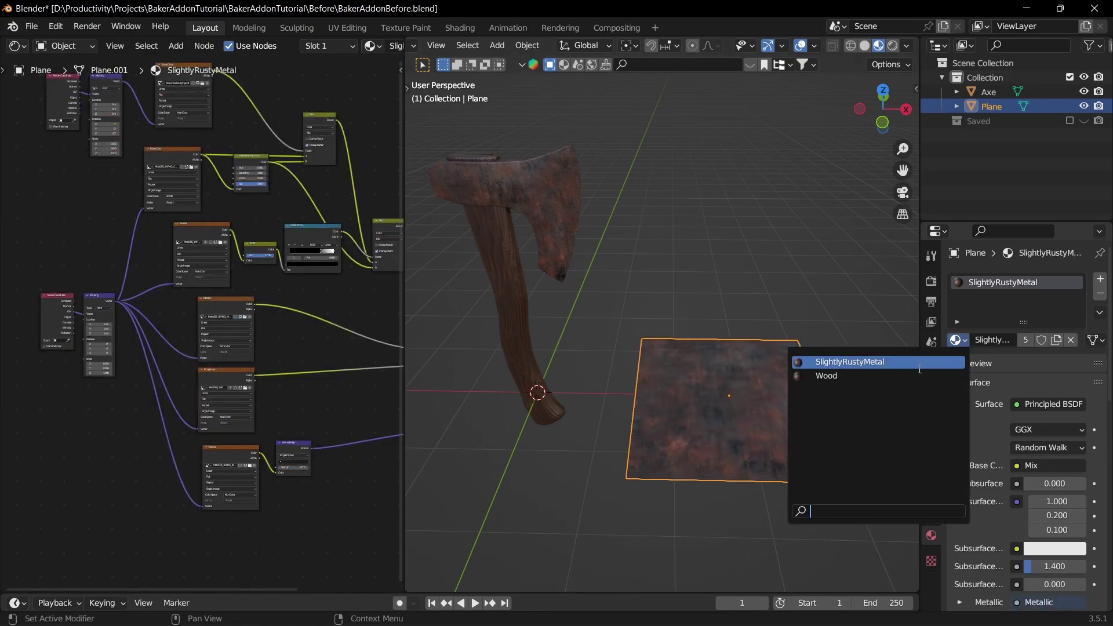
pyautogui.click(911, 376)
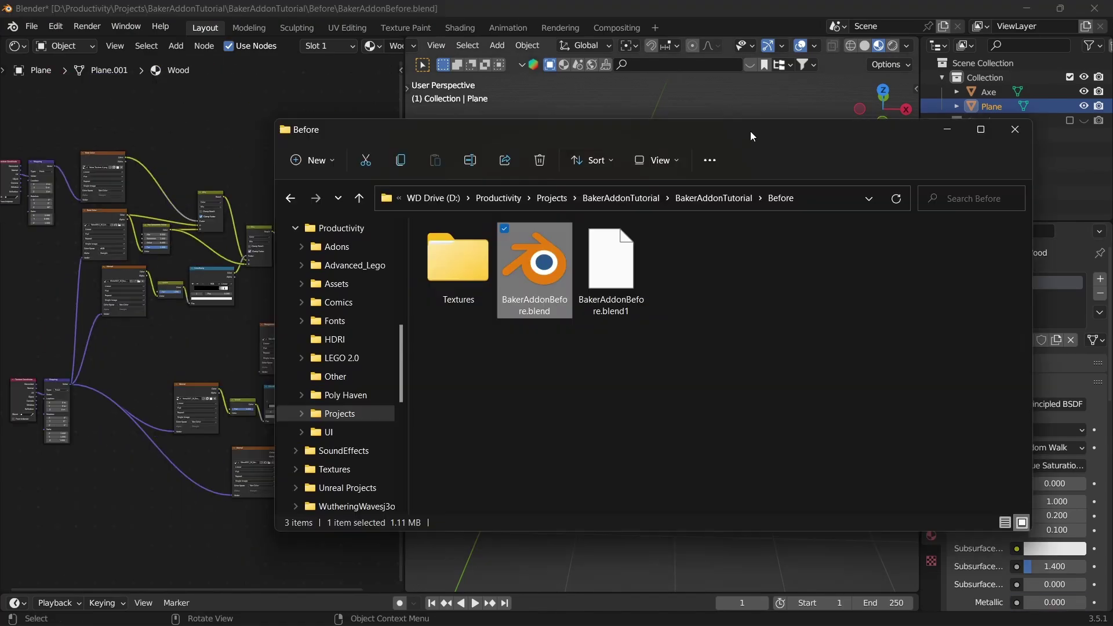
# Step: Switch to File Explorer and create a folder named Finished Textures inside the Before project folder
pyautogui.moveTo(751, 131); pyautogui.dragTo(763, 121)
pyautogui.click(735, 289)
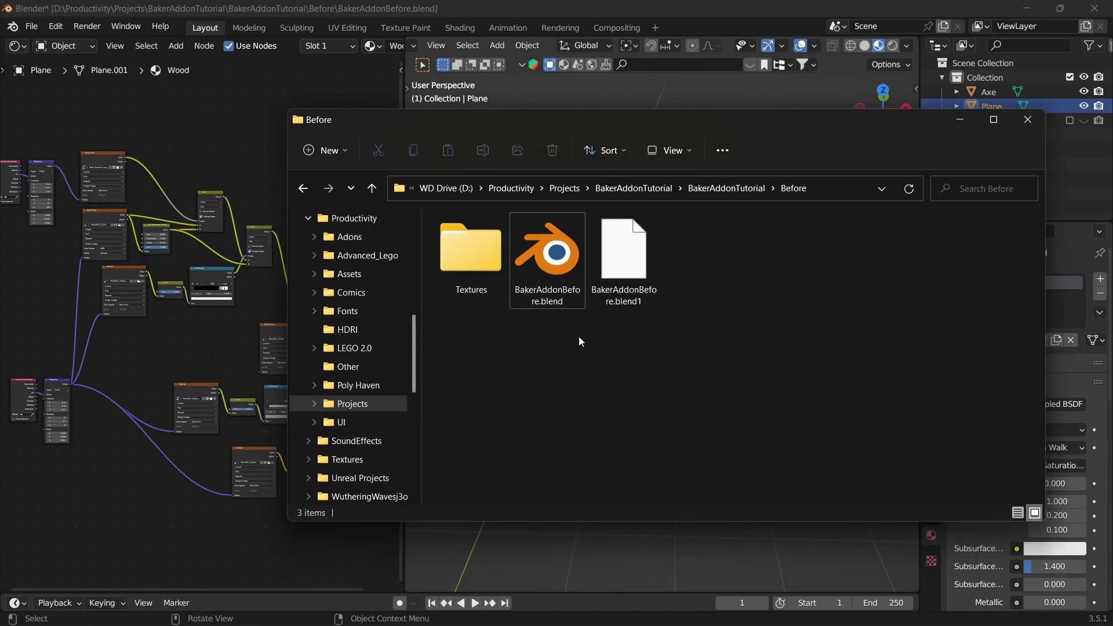
pyautogui.moveTo(679, 119); pyautogui.dragTo(629, 114)
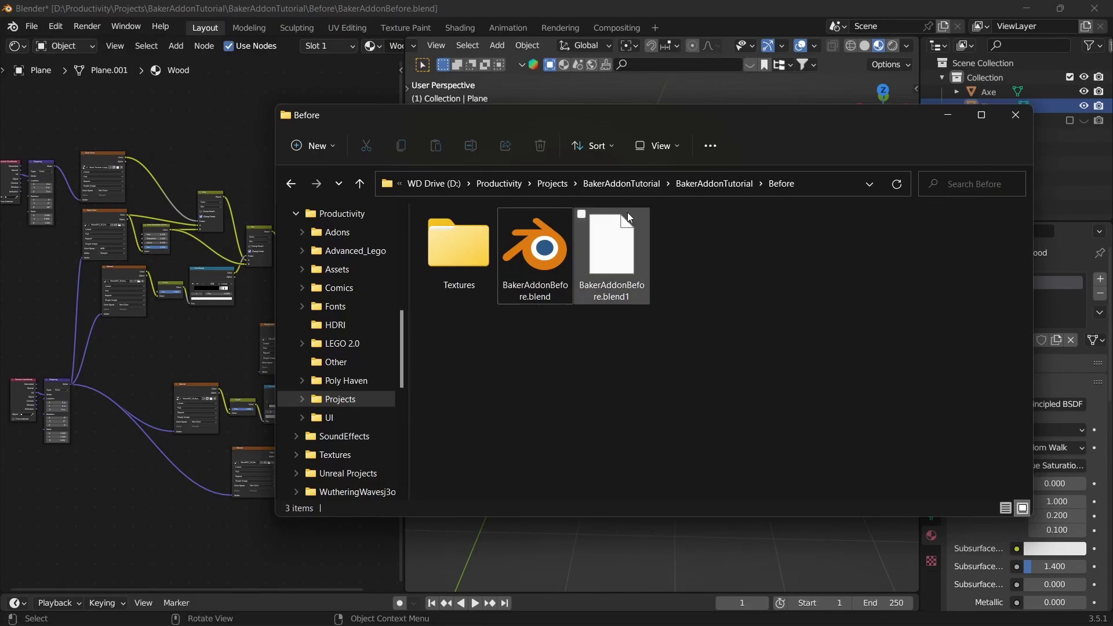
pyautogui.rightClick(667, 270)
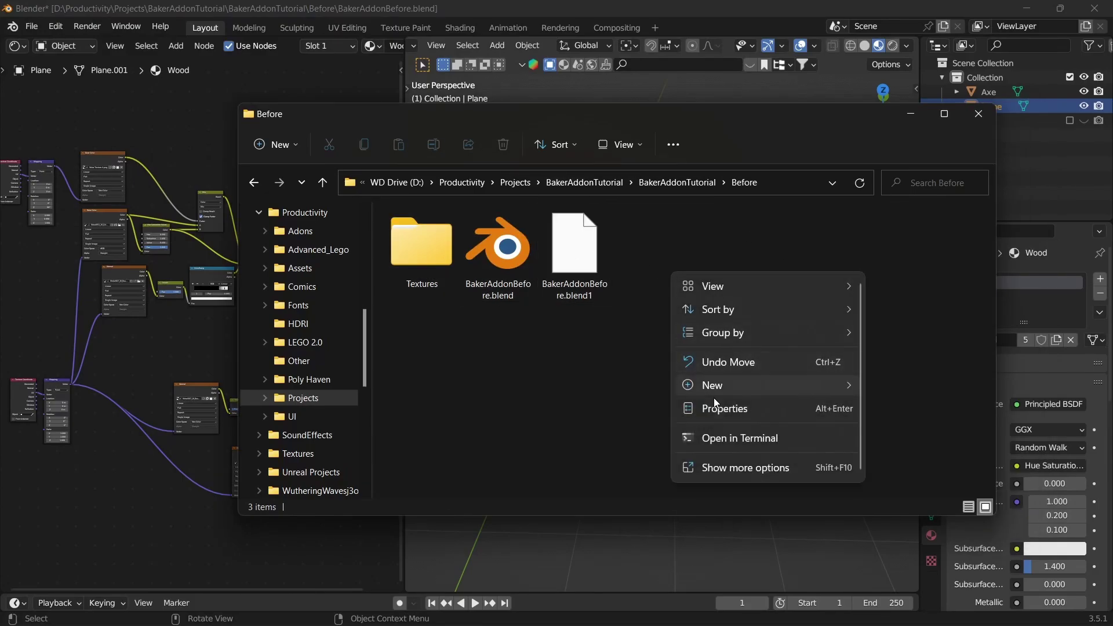
pyautogui.press('Escape')
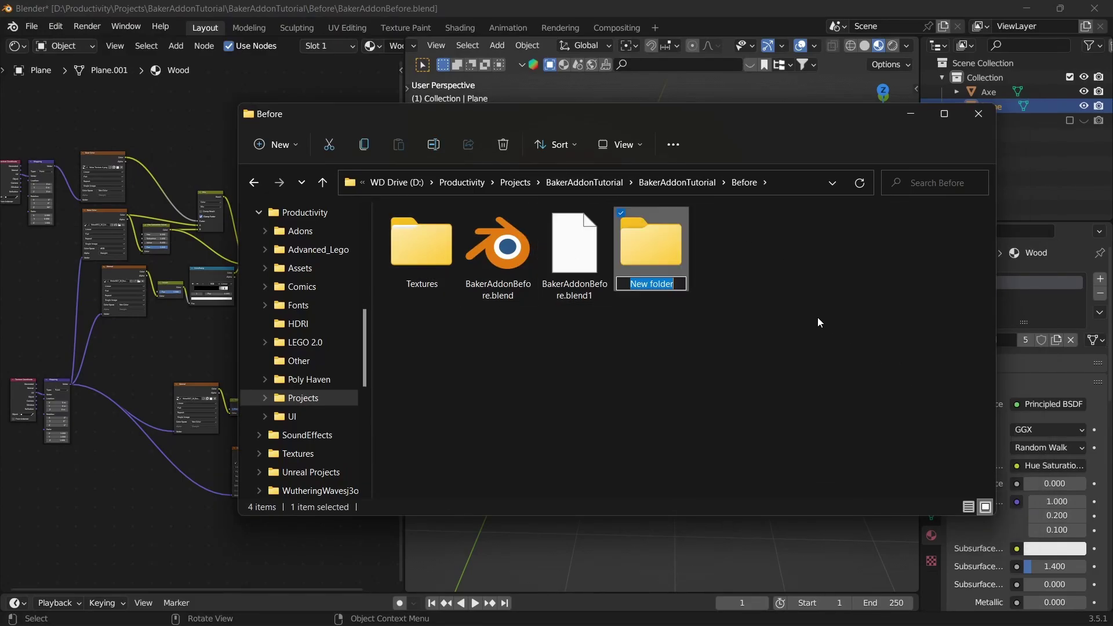
pyautogui.write('Finished Textures')
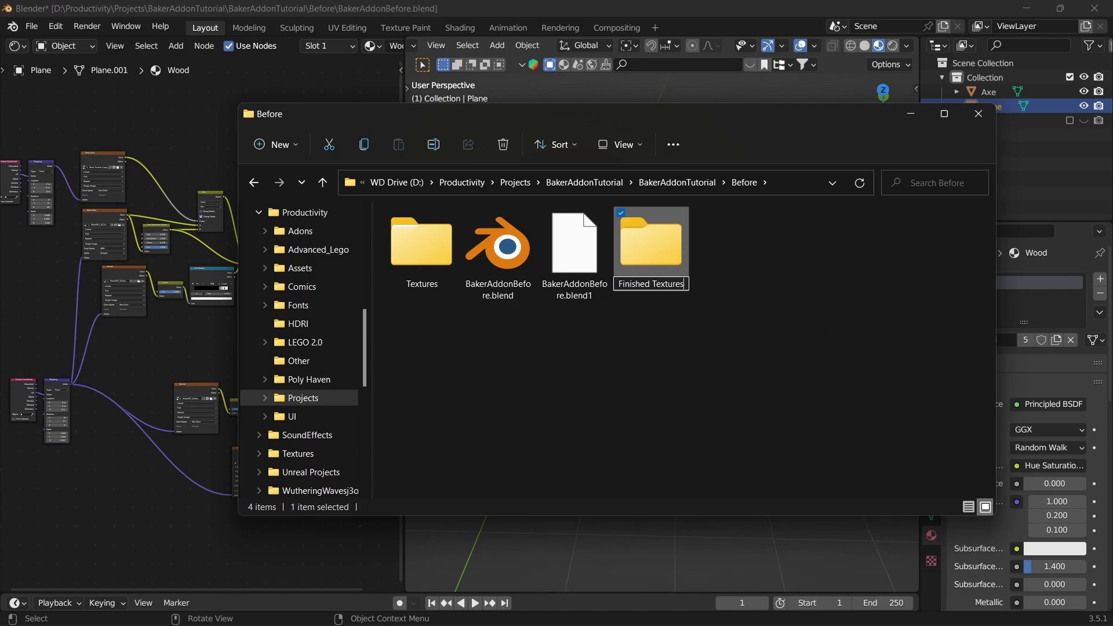
pyautogui.press('Return')
pyautogui.click(814, 320)
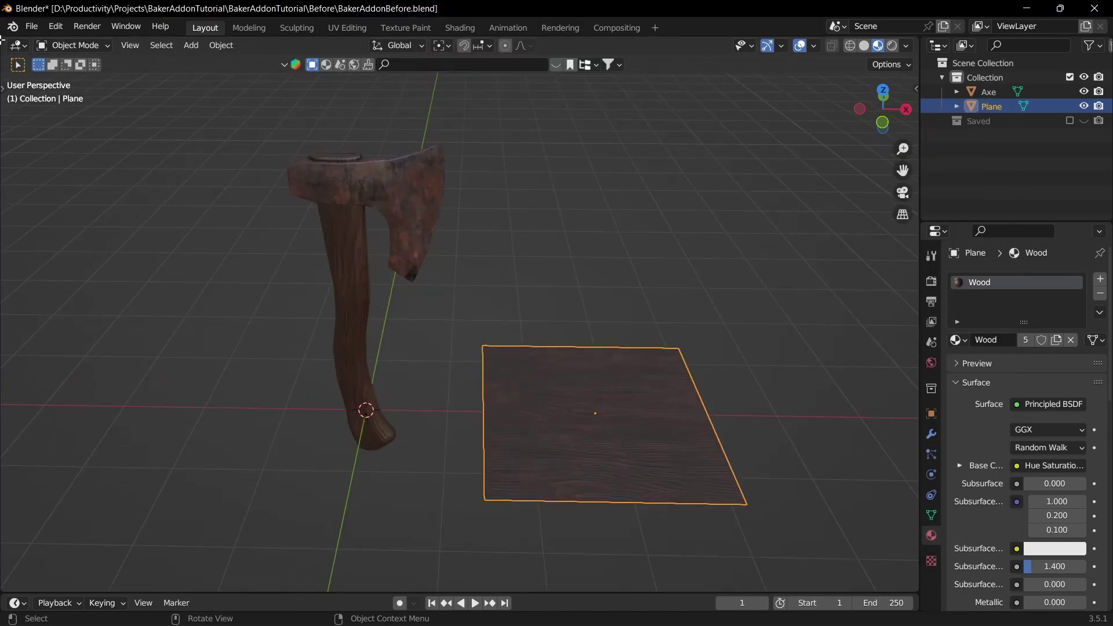
# Step: Split the 3D viewport in two and turn one half into a Shader Editor framing the plane's Wood node tree
pyautogui.click(432, 308)
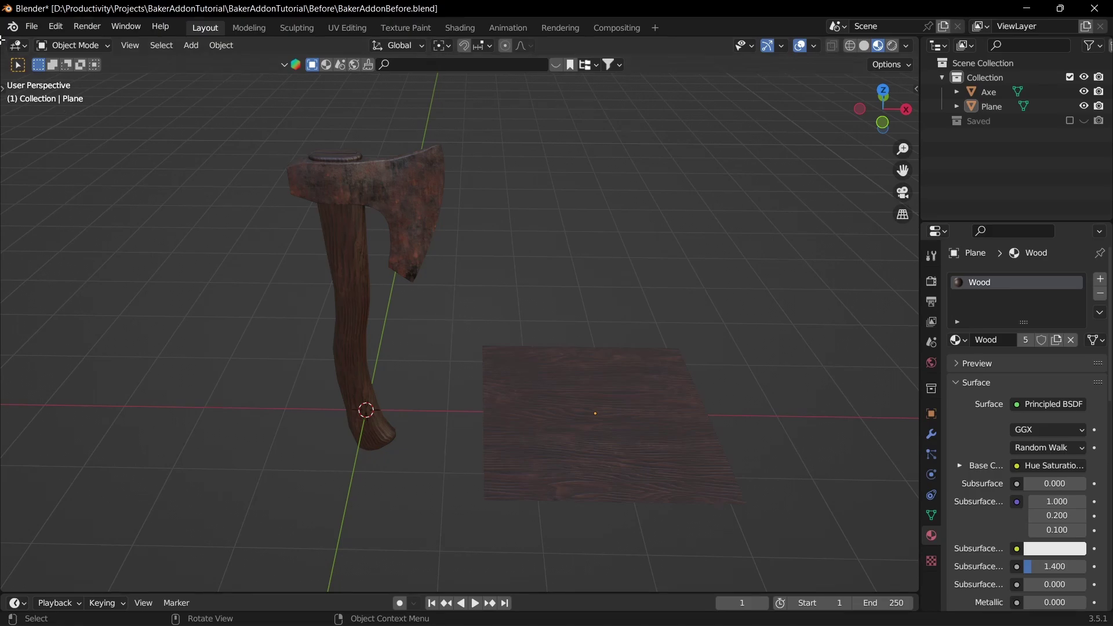
pyautogui.moveTo(2, 39); pyautogui.dragTo(491, 64)
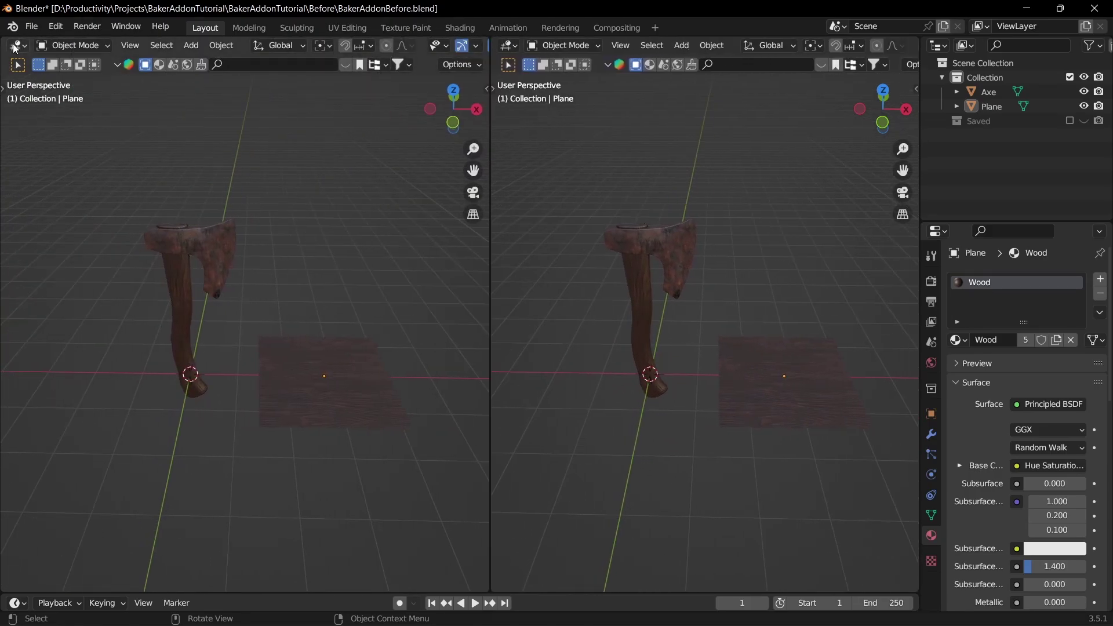
pyautogui.click(18, 46)
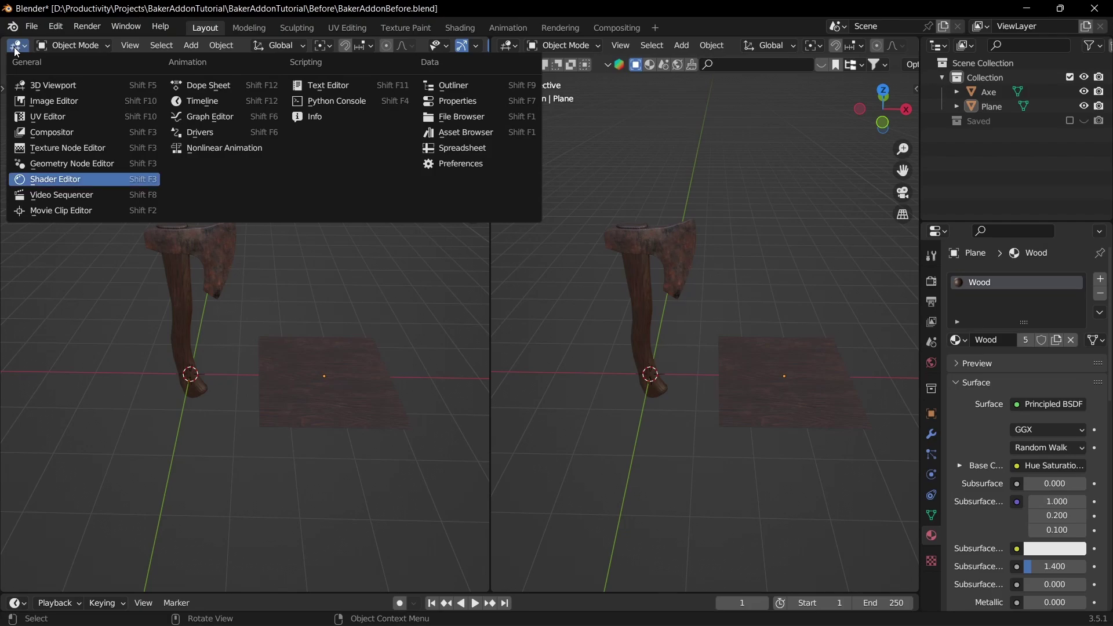
pyautogui.click(55, 180)
pyautogui.scroll(-3, 106, 237)
pyautogui.moveTo(151, 240); pyautogui.dragTo(295, 220, button='middle')
pyautogui.scroll(-2, 209, 229)
pyautogui.press('n')
pyautogui.moveTo(208, 248); pyautogui.dragTo(271, 214, button='middle')
pyautogui.scroll(-4, 271, 214)
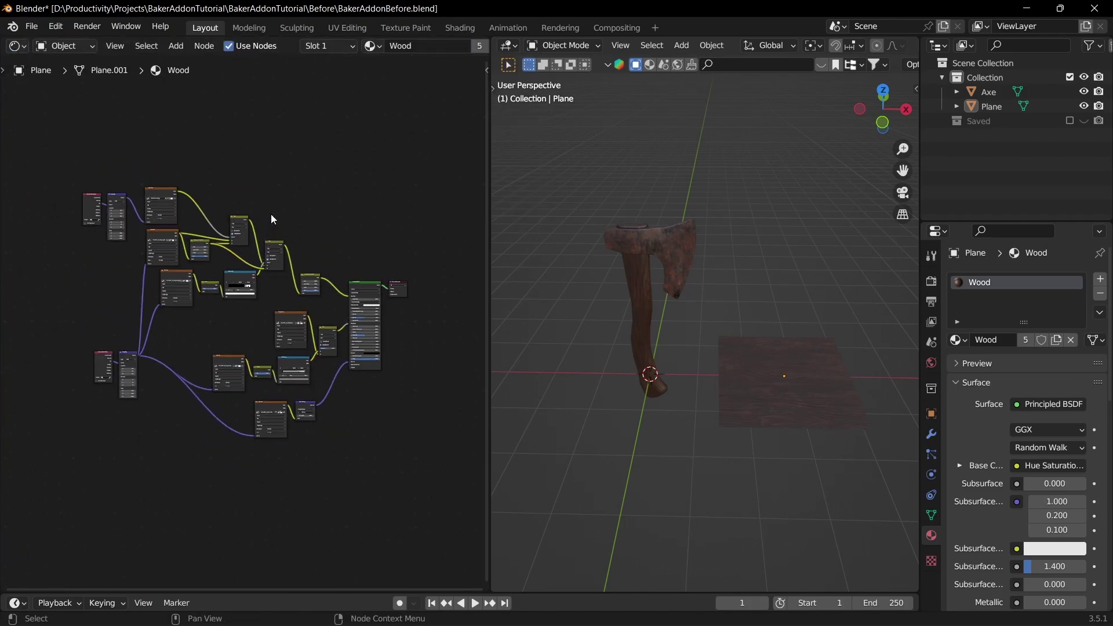
# Step: Show the Principled Baker settings in the Shader Editor and select the plane in the viewport
pyautogui.scroll(5, 215, 317)
pyautogui.scroll(-3, 212, 317)
pyautogui.press('n')
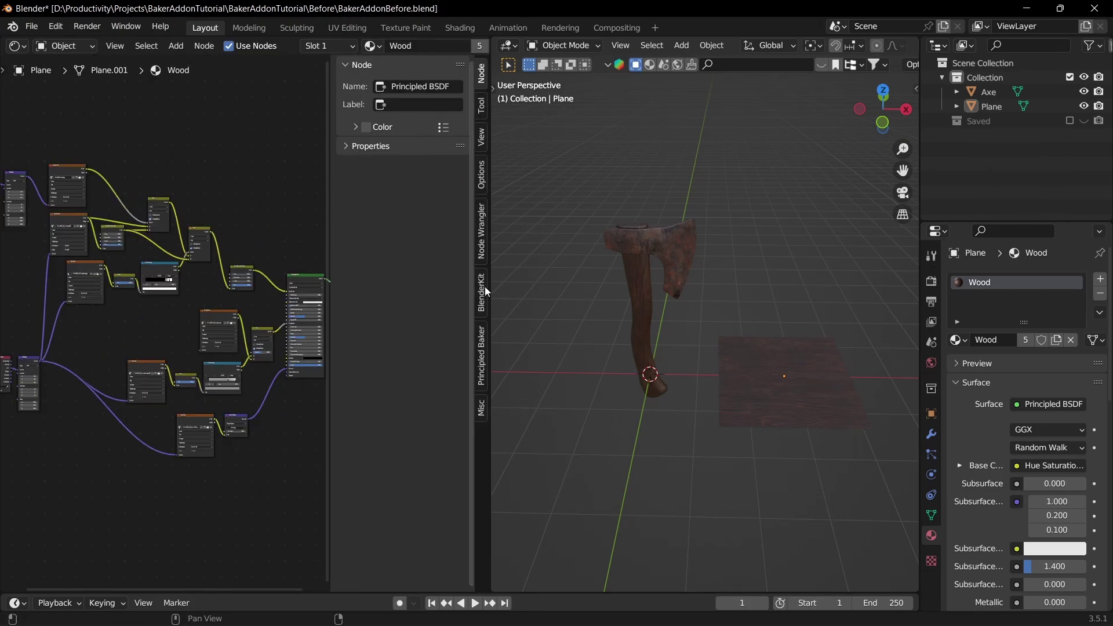
pyautogui.click(482, 353)
pyautogui.moveTo(742, 365); pyautogui.dragTo(769, 363, button='middle')
pyautogui.click(769, 363)
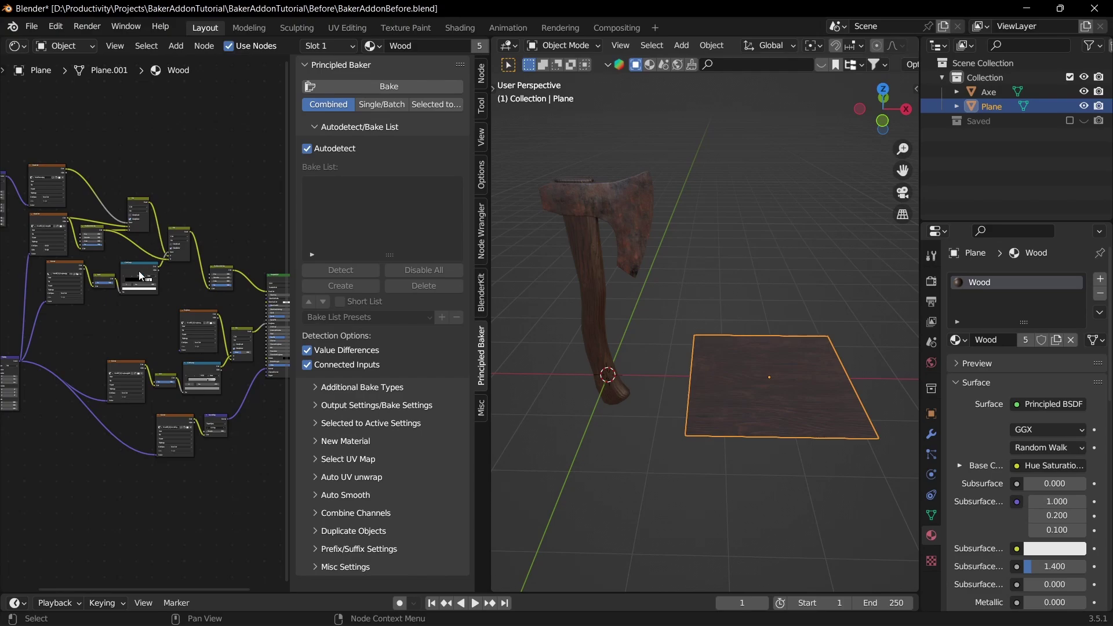
# Step: Try turning off Autodetect and detecting the bake list, and compare the detected maps with the Principled BSDF's connected inputs
pyautogui.scroll(6, 138, 271)
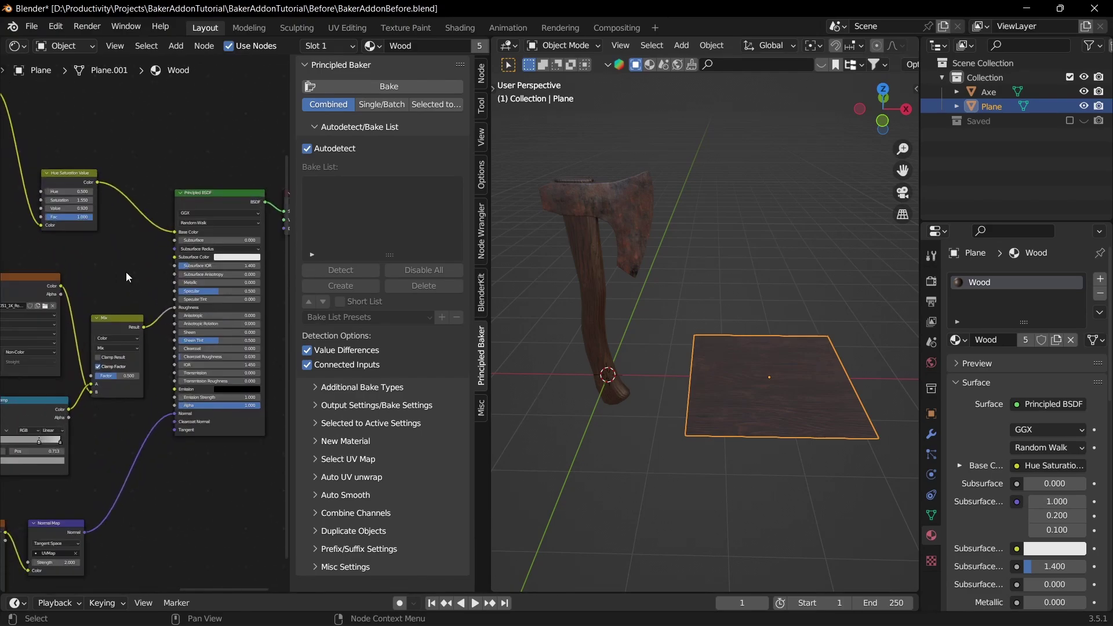
pyautogui.moveTo(131, 264); pyautogui.dragTo(126, 254, button='middle')
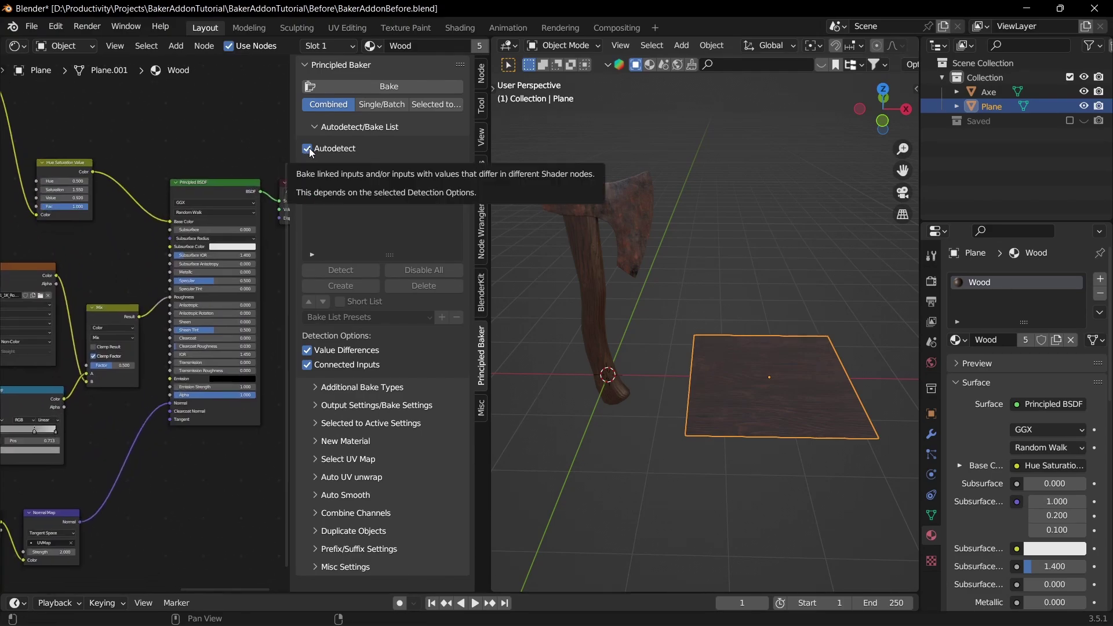
pyautogui.click(308, 150)
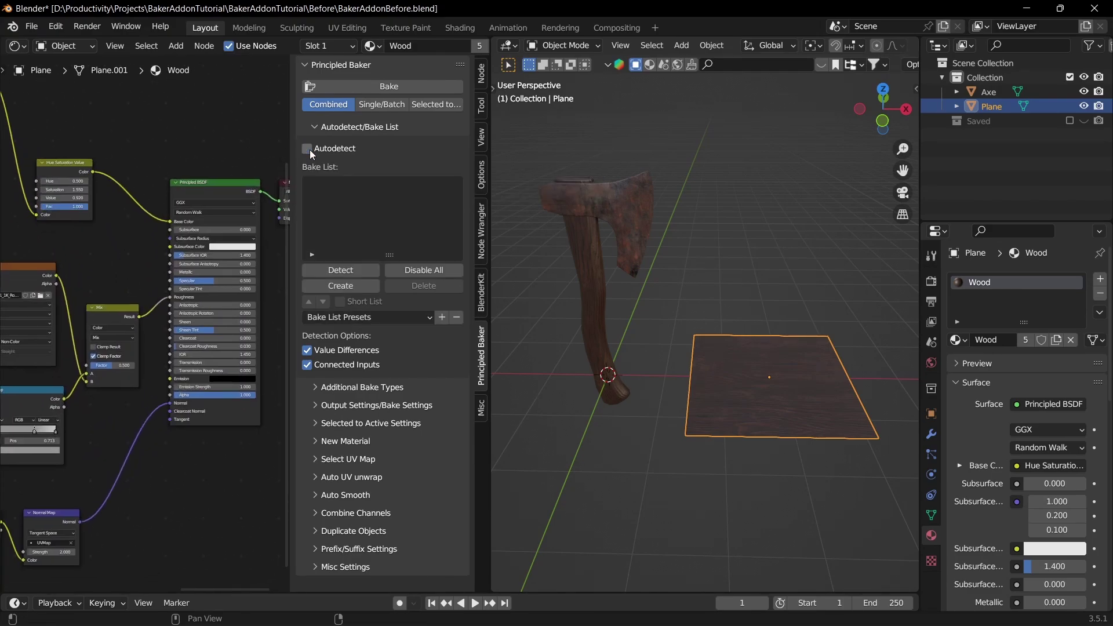
pyautogui.click(350, 272)
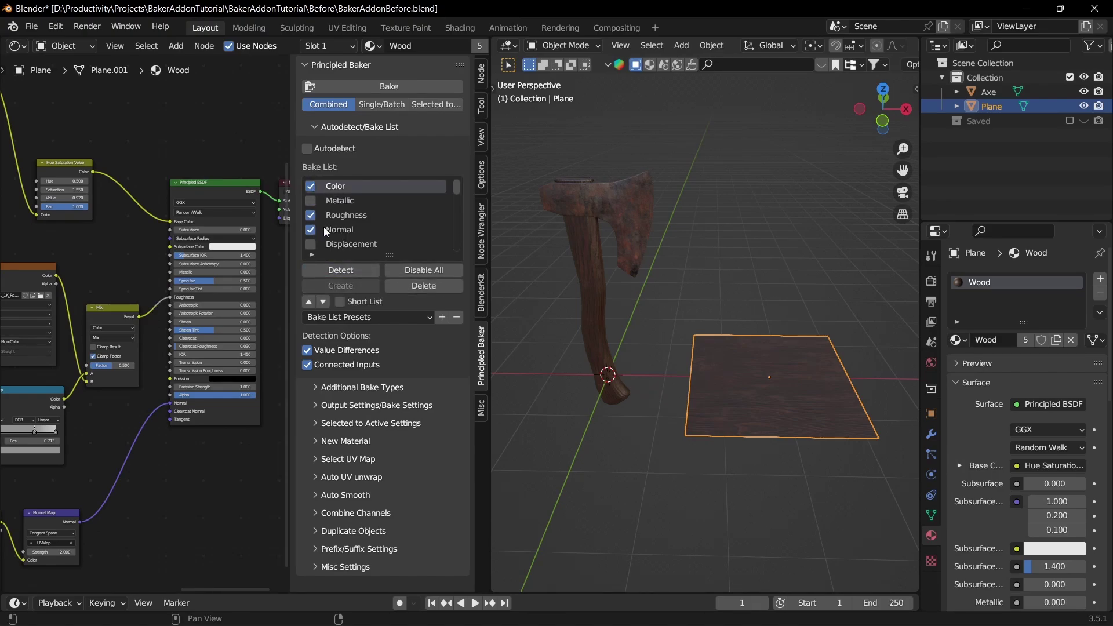
pyautogui.scroll(2, 215, 308)
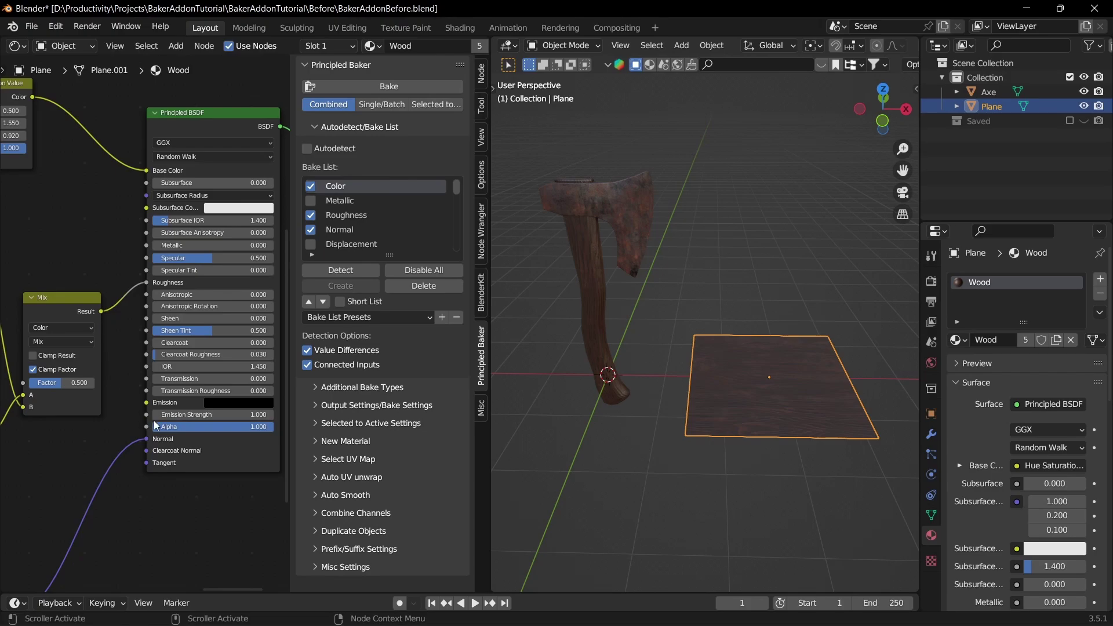
pyautogui.moveTo(89, 199); pyautogui.dragTo(141, 199, button='middle')
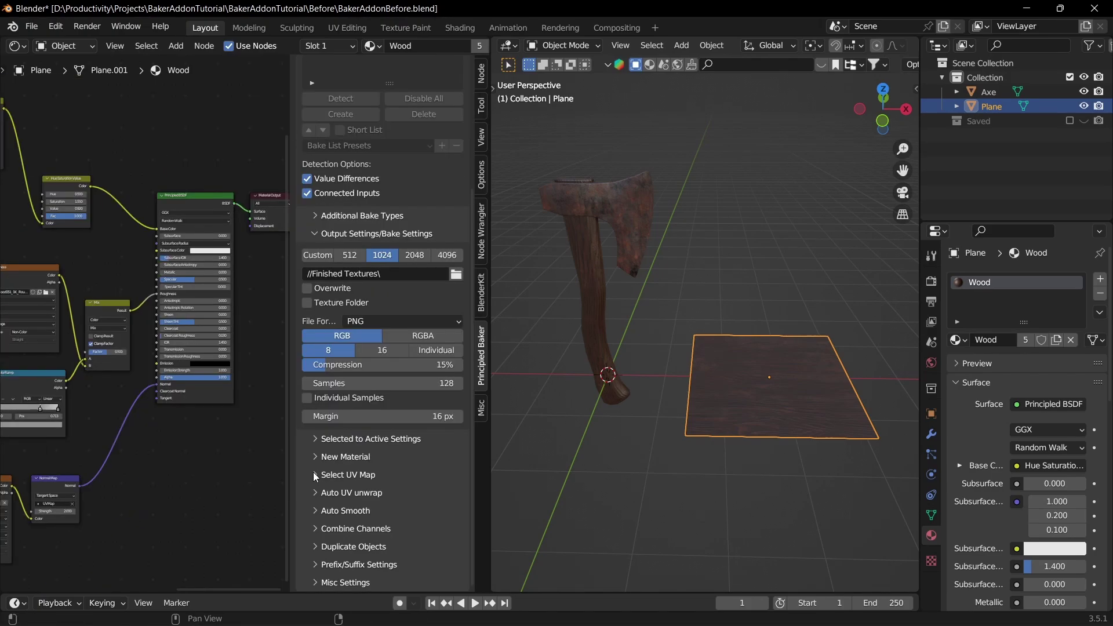
# Step: Enable Create New Material for the bake, keep Add New Material off, and name the material Wood_Mat
pyautogui.click(316, 455)
pyautogui.scroll(-2, 341, 452)
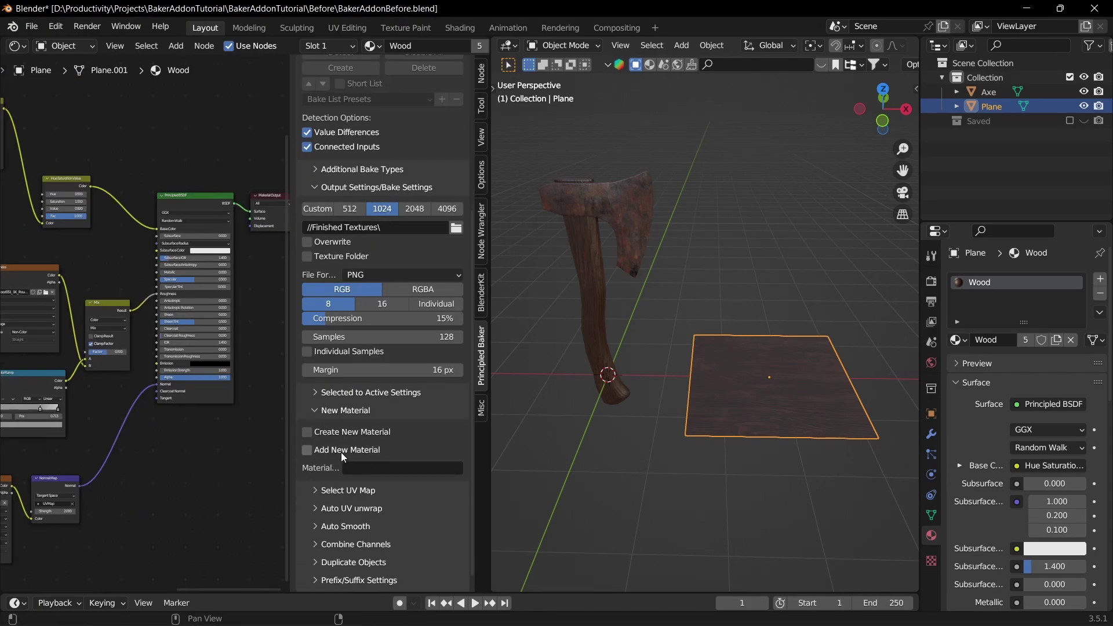
pyautogui.scroll(-1, 339, 407)
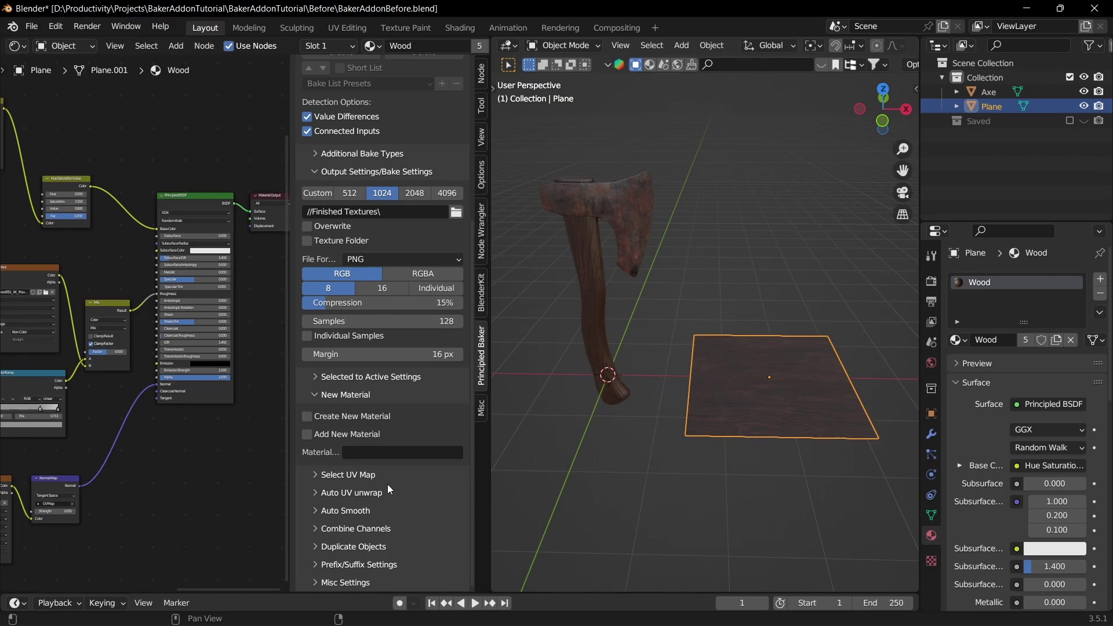
pyautogui.click(308, 415)
pyautogui.click(308, 434)
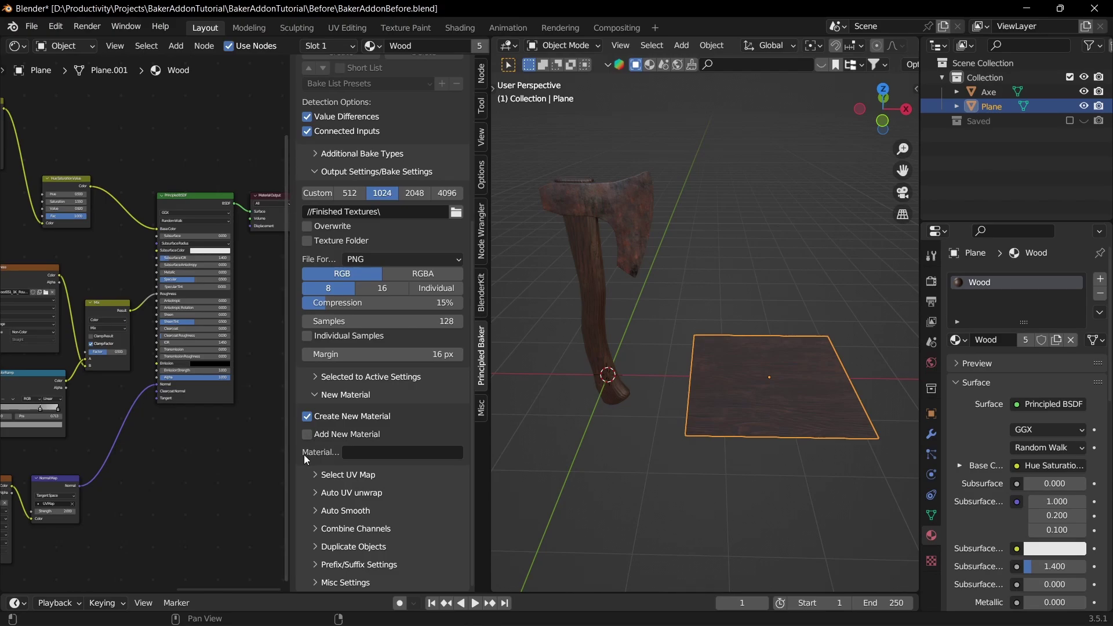
pyautogui.click(379, 452)
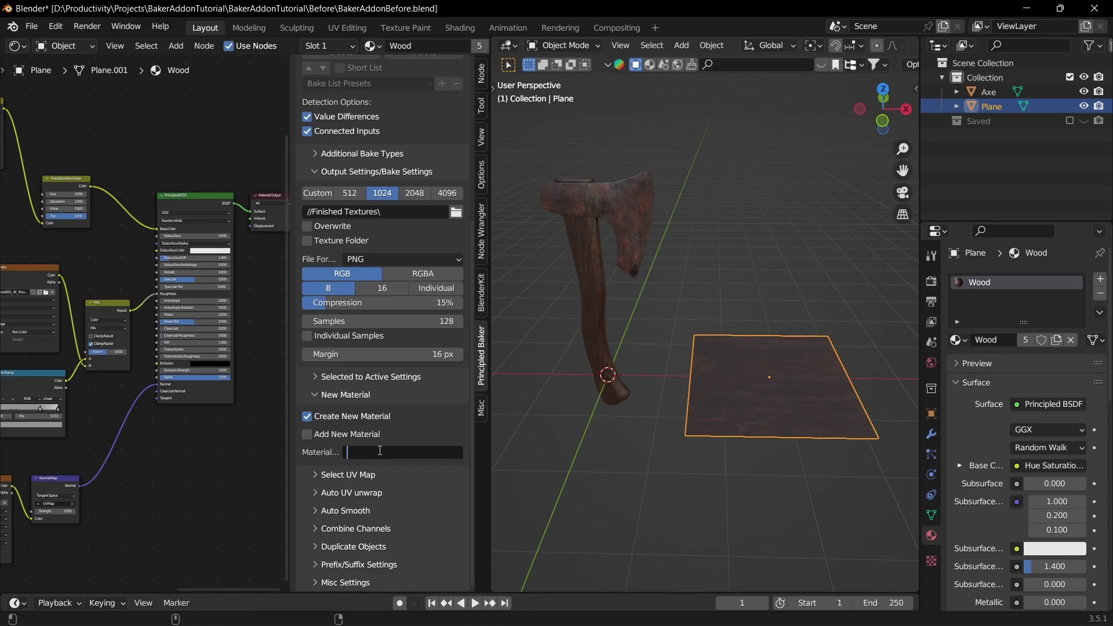
pyautogui.write('Wood_Mat')
pyautogui.press('Return')
# Step: Expand the prefix and suffix settings, try Wood as the texture prefix, and clear it again
pyautogui.click(343, 565)
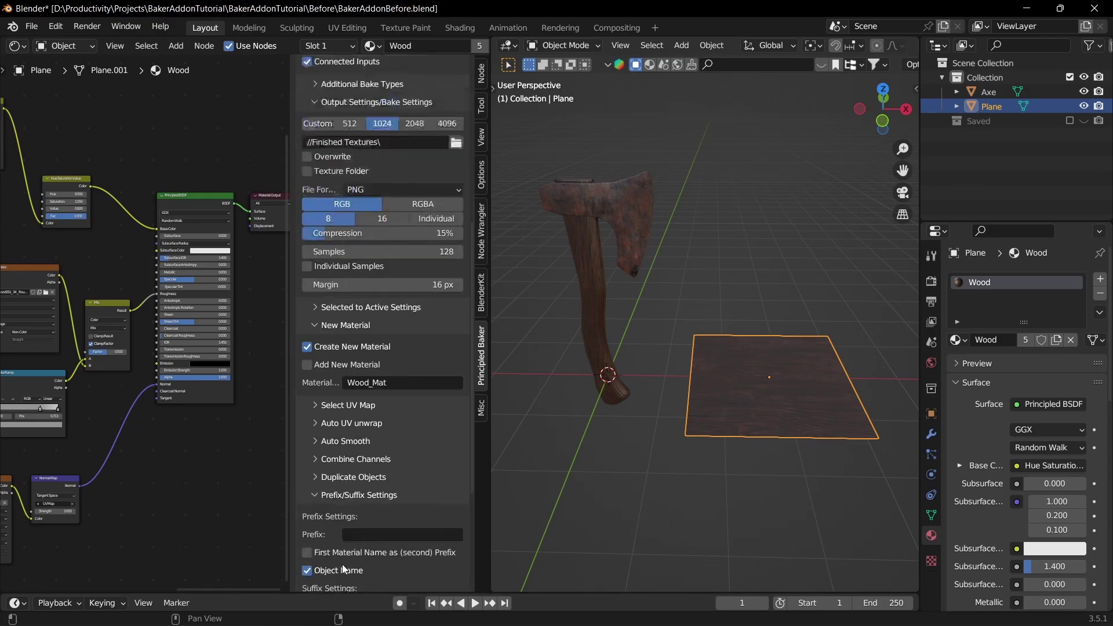
pyautogui.scroll(-8, 377, 374)
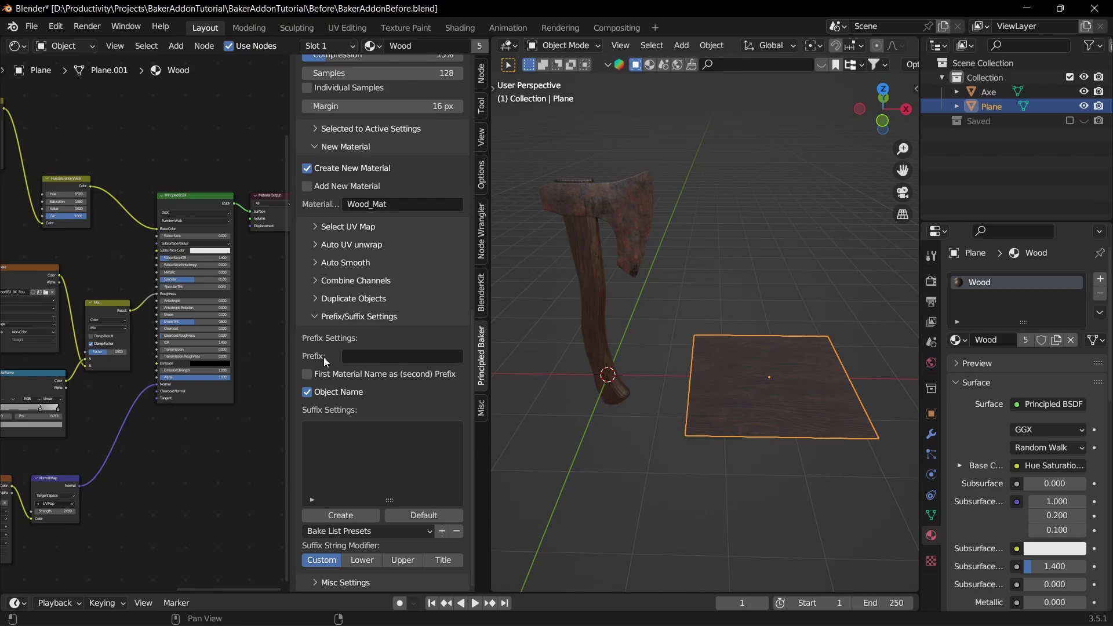
pyautogui.click(363, 357)
pyautogui.write('Wood')
pyautogui.press('BackSpace')
pyautogui.press('BackSpace')
pyautogui.press('BackSpace')
pyautogui.press('BackSpace')
# Step: Turn off Object Name in the prefix settings and use the first material name as the prefix
pyautogui.click(312, 392)
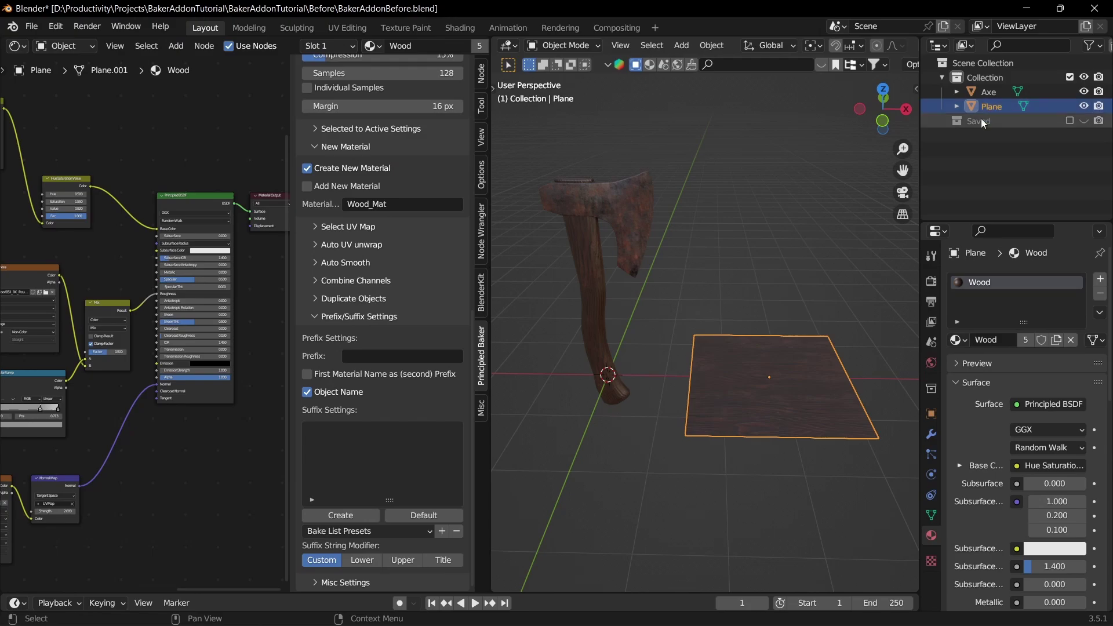
pyautogui.click(308, 392)
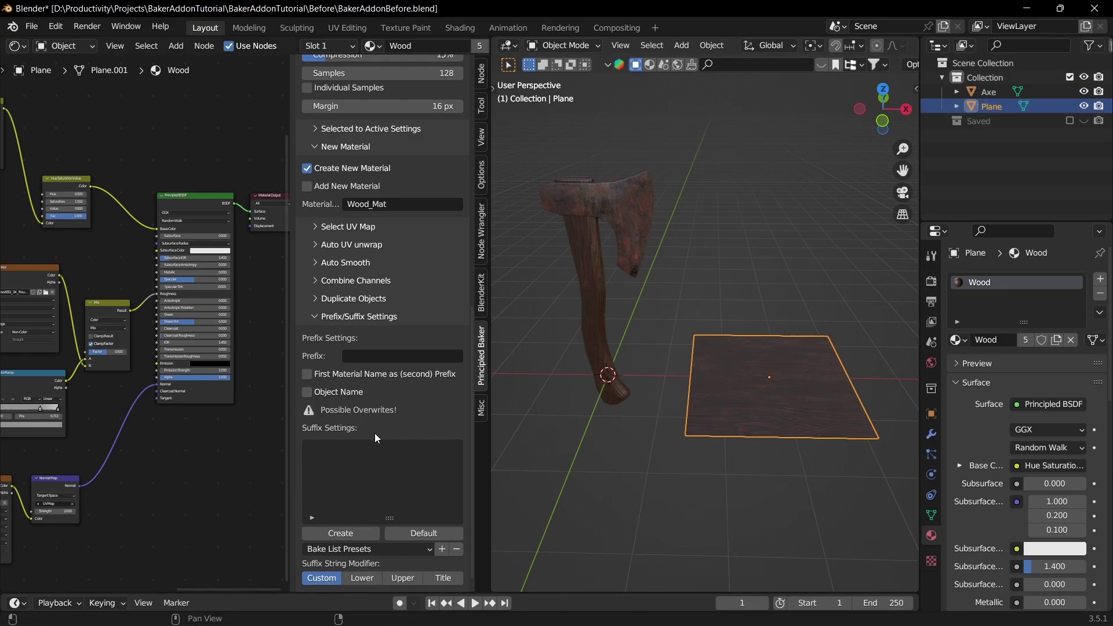
pyautogui.click(308, 374)
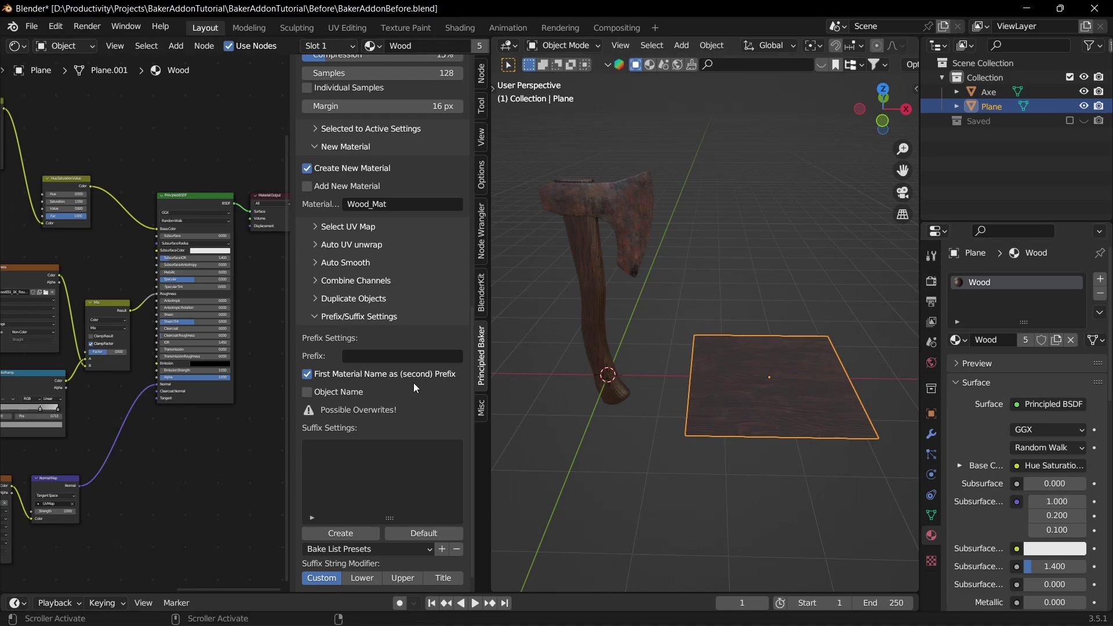
# Step: Create the suffix list for the baked texture names and look through its entries
pyautogui.scroll(-1, 380, 387)
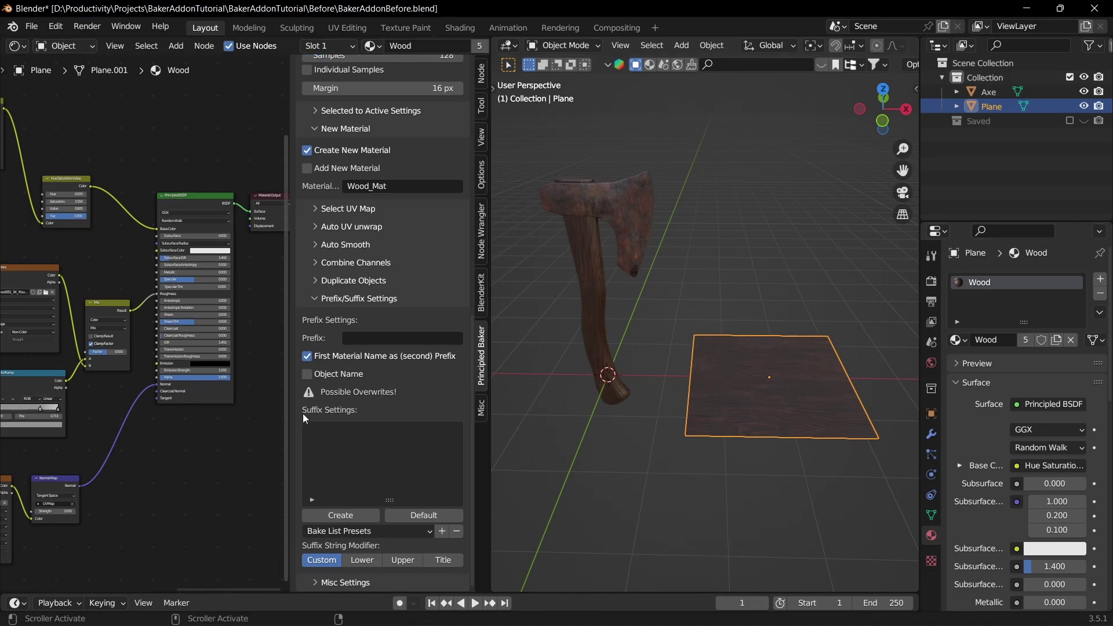
pyautogui.click(332, 518)
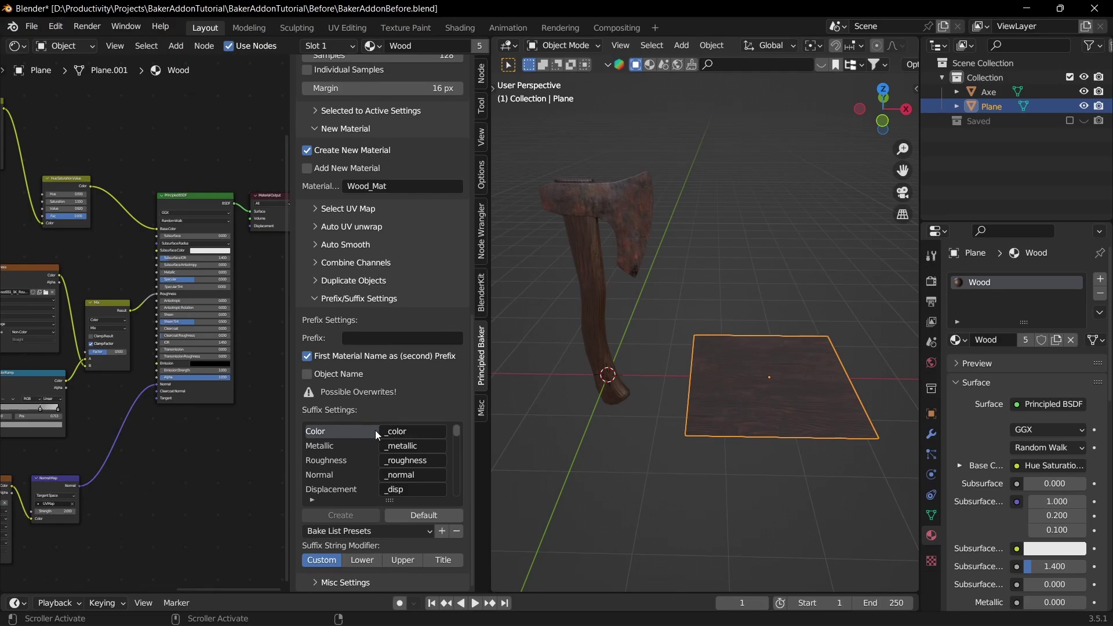
pyautogui.scroll(-5, 347, 464)
pyautogui.scroll(5, 354, 472)
pyautogui.click(416, 398)
# Step: Try the Lower, Upper and Title suffix string modifiers, and set the modifier back to Custom
pyautogui.click(356, 562)
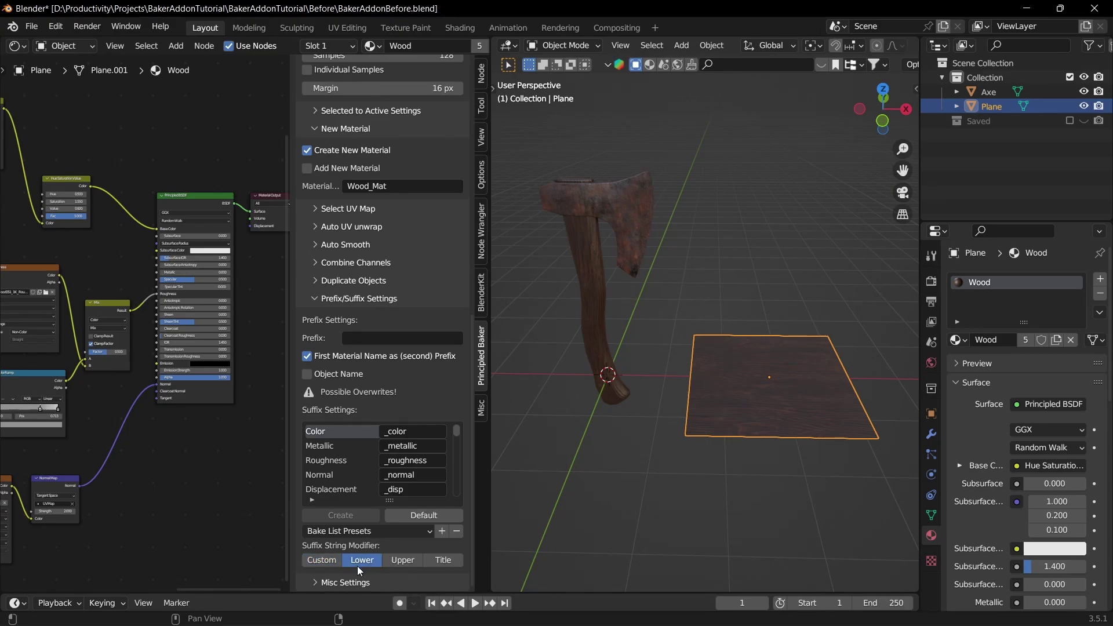
pyautogui.click(405, 561)
pyautogui.click(443, 560)
pyautogui.click(329, 560)
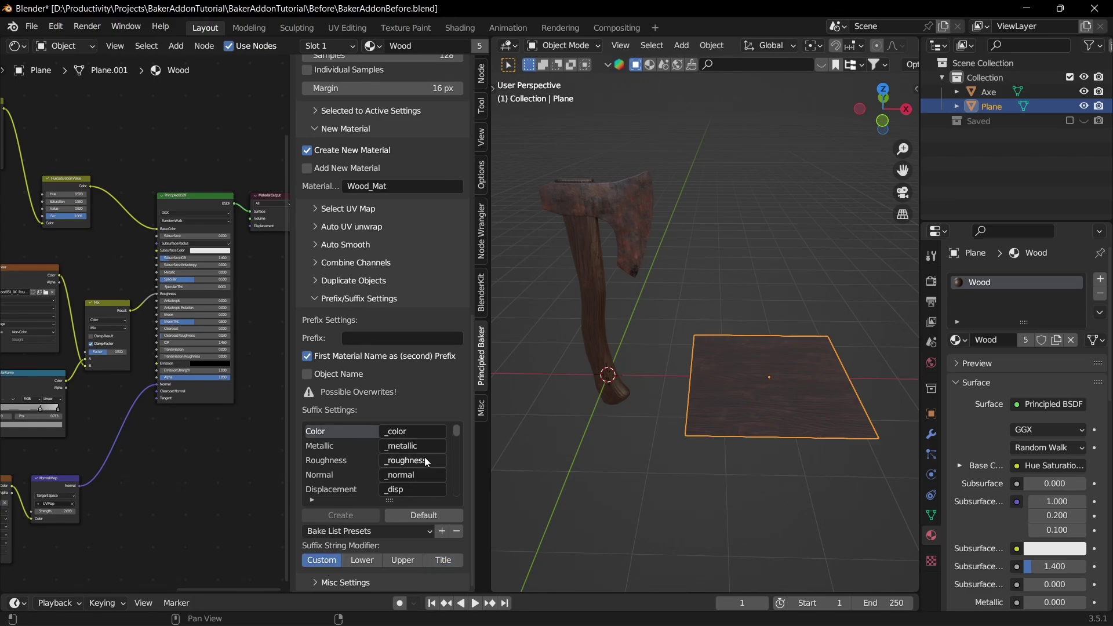
# Step: Switch the bake mode from Combined to Single/Batch and reselect the plane
pyautogui.scroll(15, 421, 506)
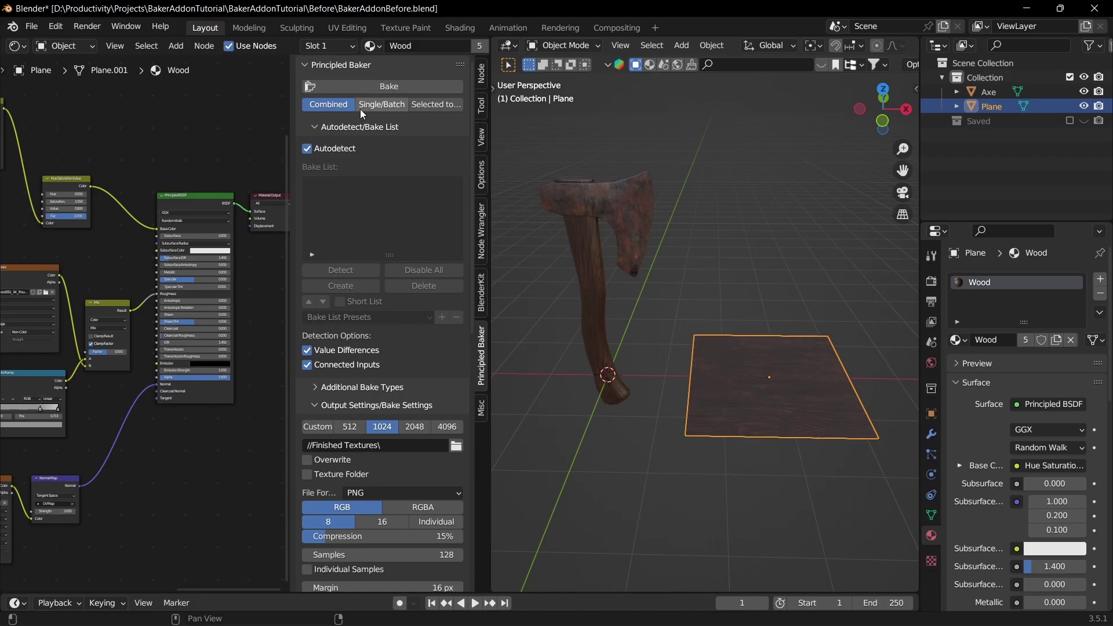
pyautogui.click(378, 105)
pyautogui.click(330, 107)
pyautogui.click(376, 109)
pyautogui.click(754, 301)
pyautogui.click(772, 402)
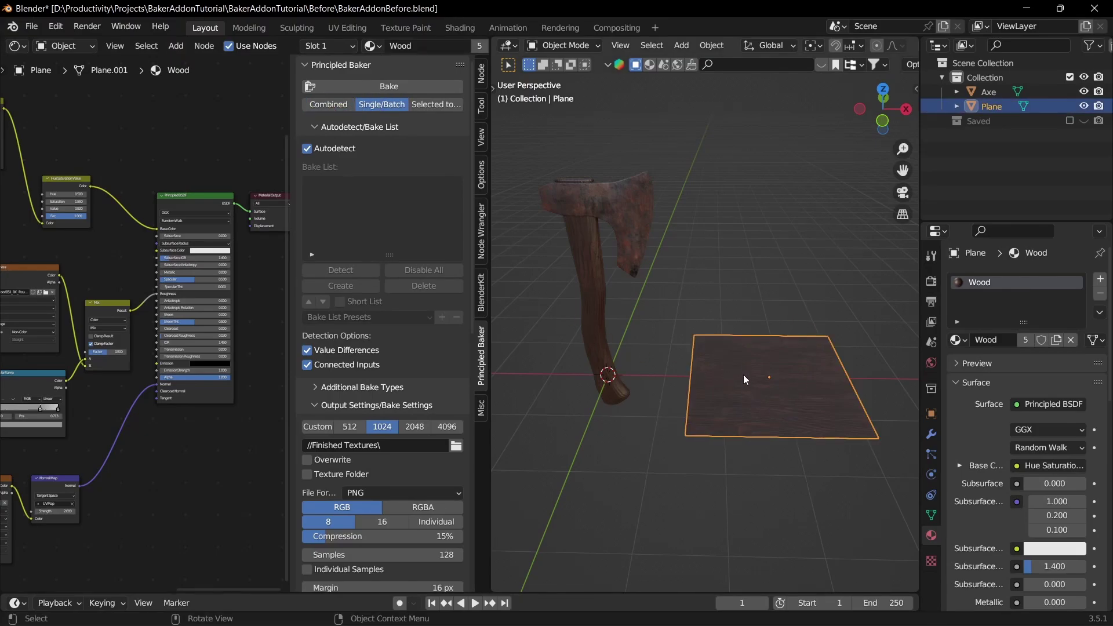
# Step: Check the output and prefix settings, and bake the plane's Wood material
pyautogui.scroll(-4, 359, 347)
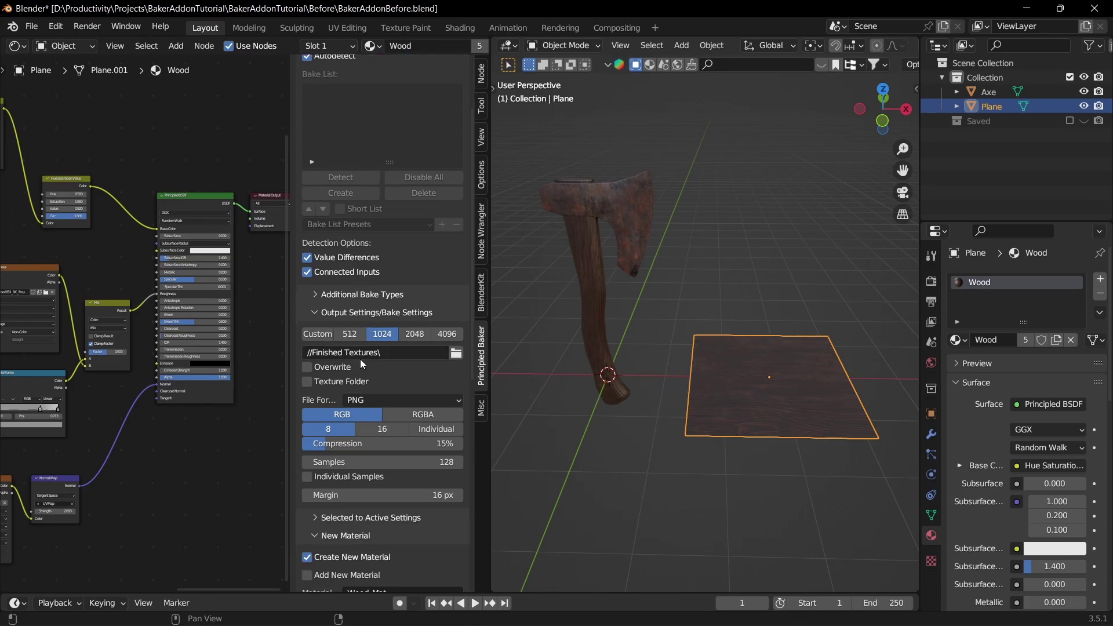
pyautogui.scroll(-15, 394, 380)
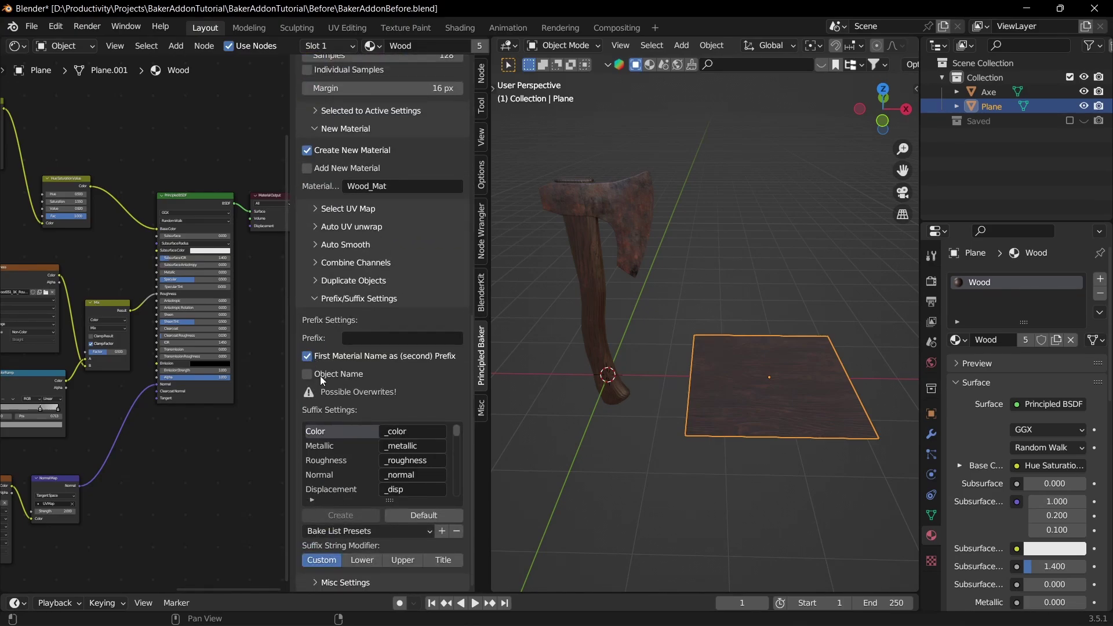
pyautogui.scroll(19, 326, 360)
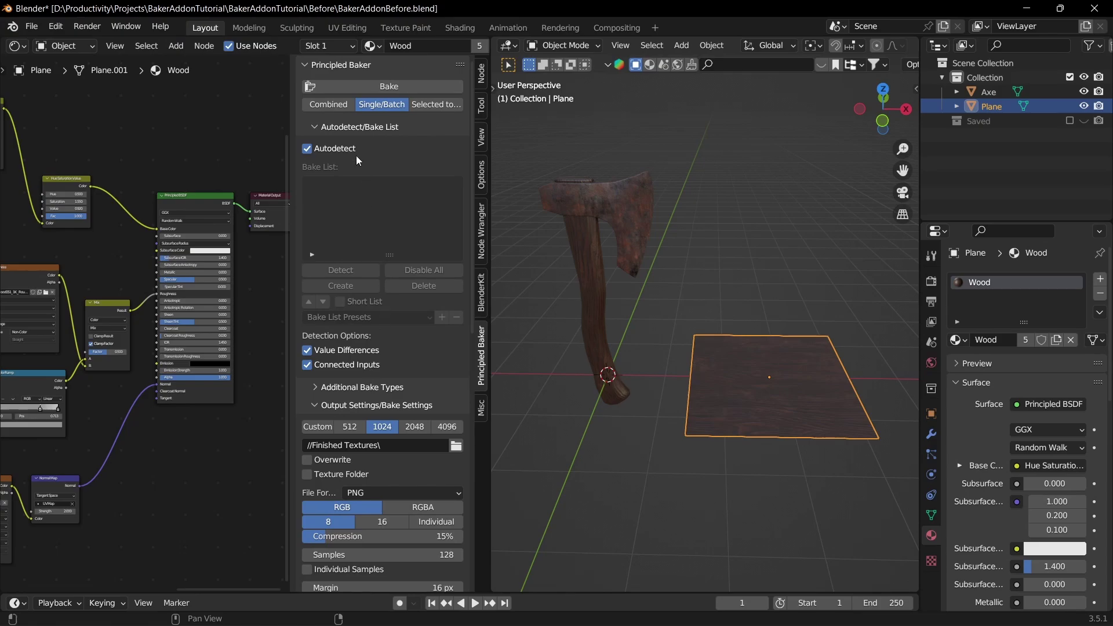
pyautogui.click(375, 85)
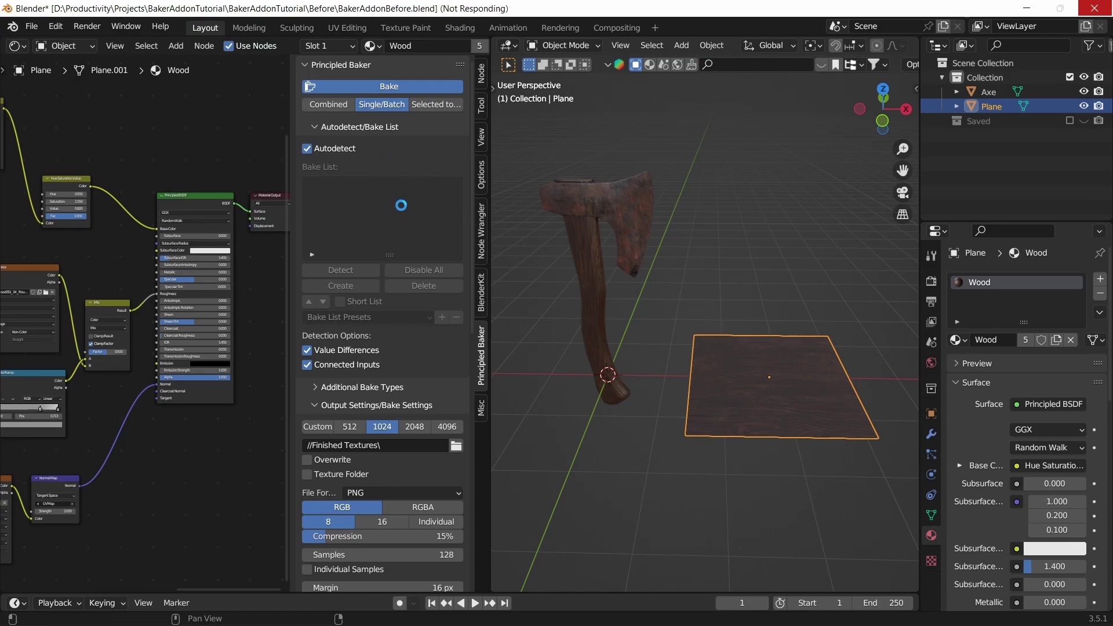
# Step: Switch to File Explorer and examine the baked wood textures in the Finished Textures folder
pyautogui.hotkey('alt', 'Tab')
pyautogui.click(322, 182)
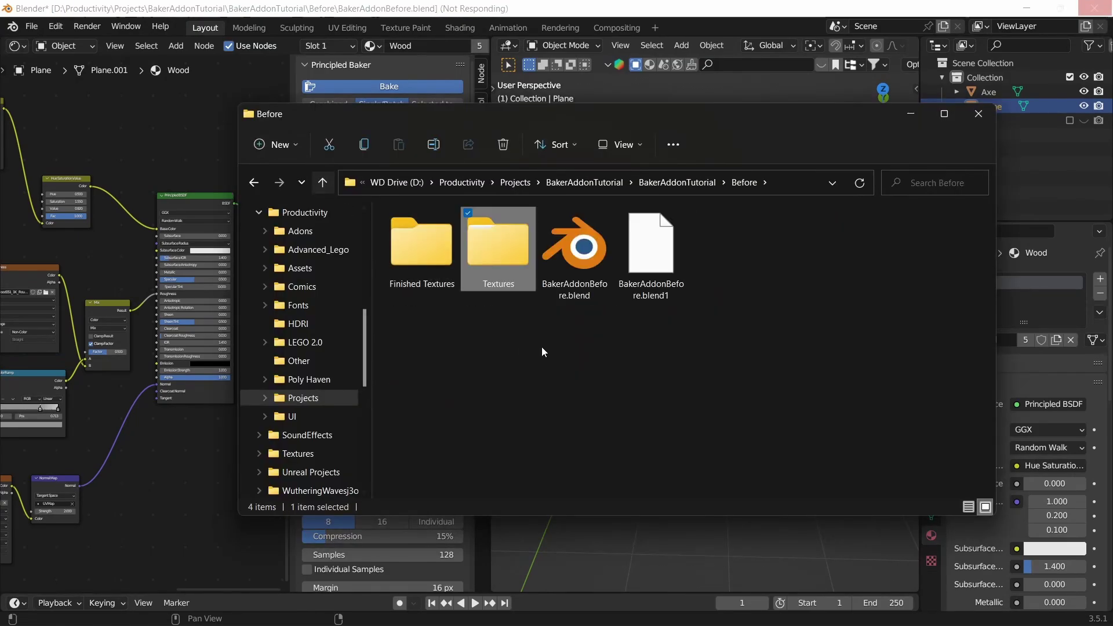
pyautogui.doubleClick(424, 255)
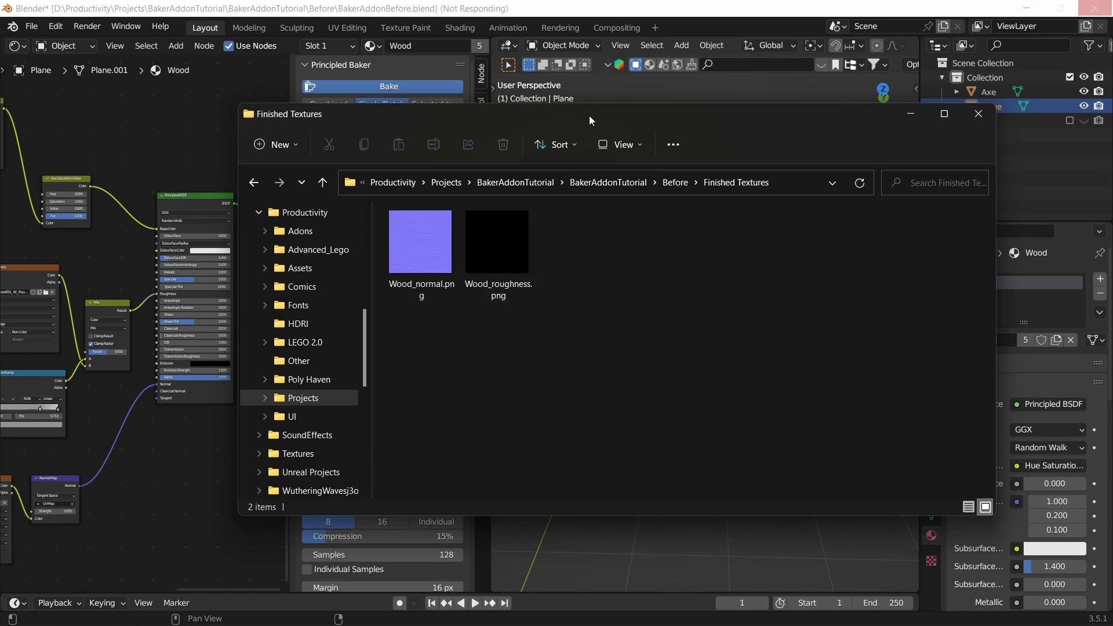
pyautogui.moveTo(589, 116); pyautogui.dragTo(603, 106)
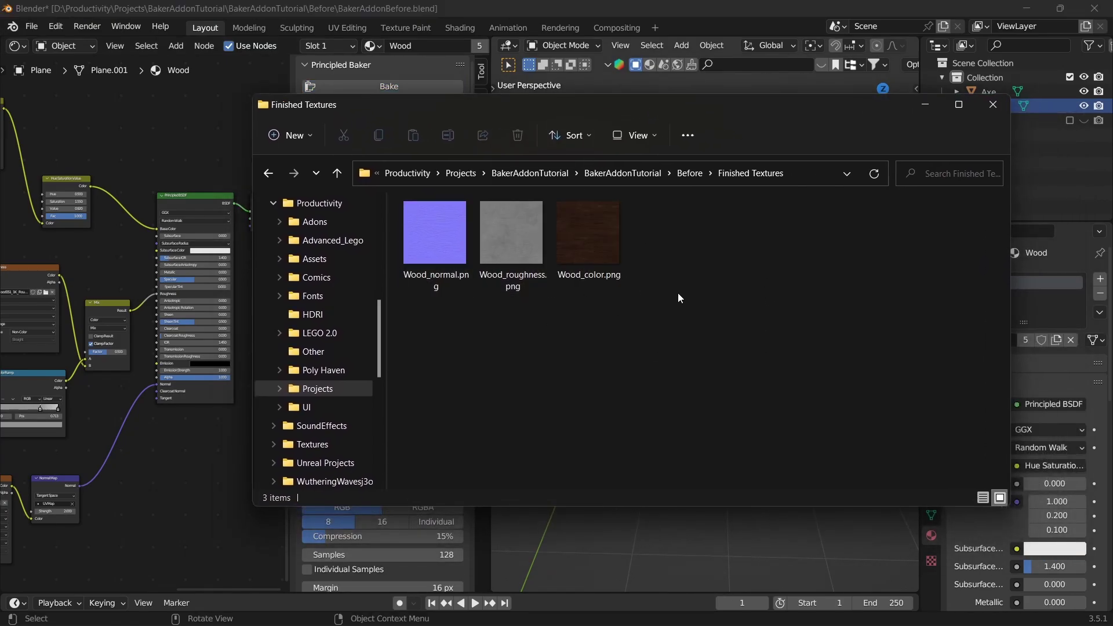
pyautogui.moveTo(677, 293); pyautogui.dragTo(429, 195)
pyautogui.click(603, 299)
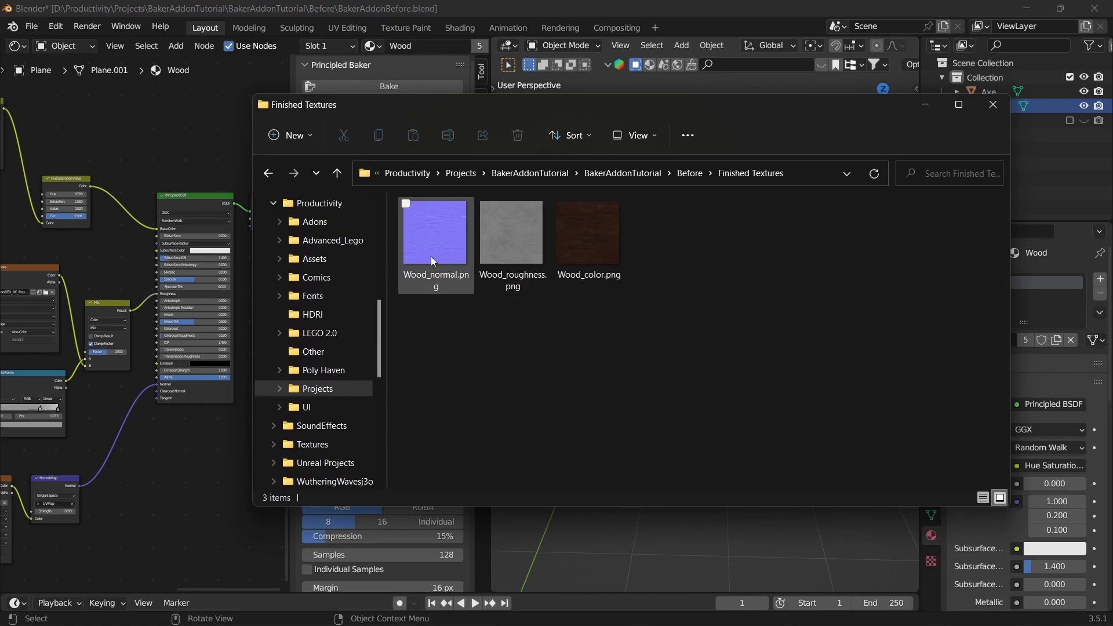
# Step: Close the textures folder, select the axe, and replace its Wood material with the baked Wood_Mat
pyautogui.click(993, 104)
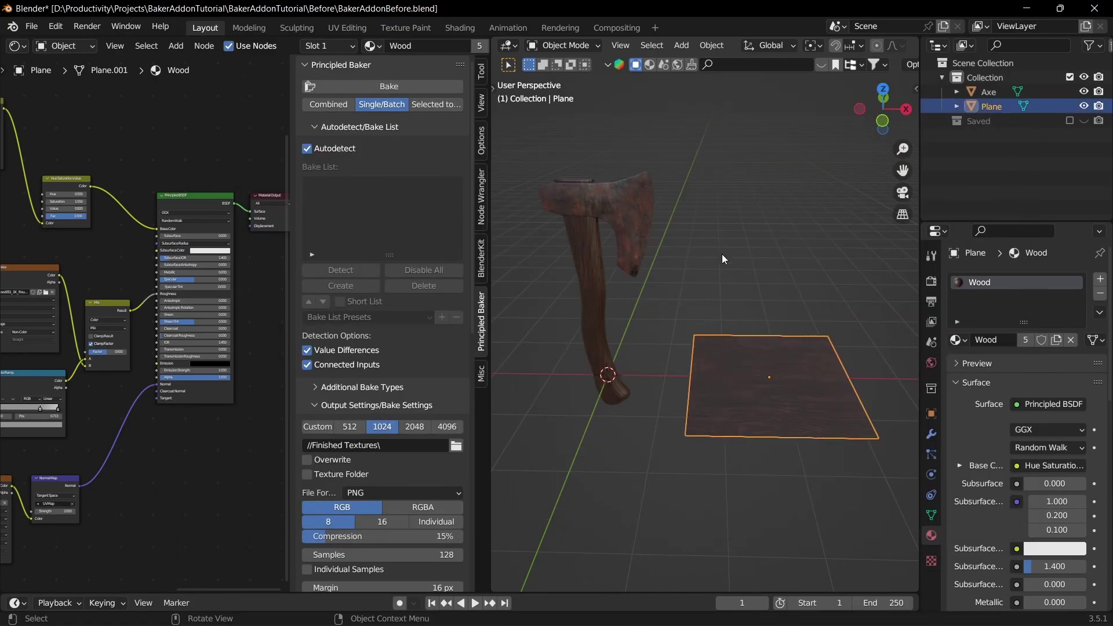
pyautogui.click(585, 257)
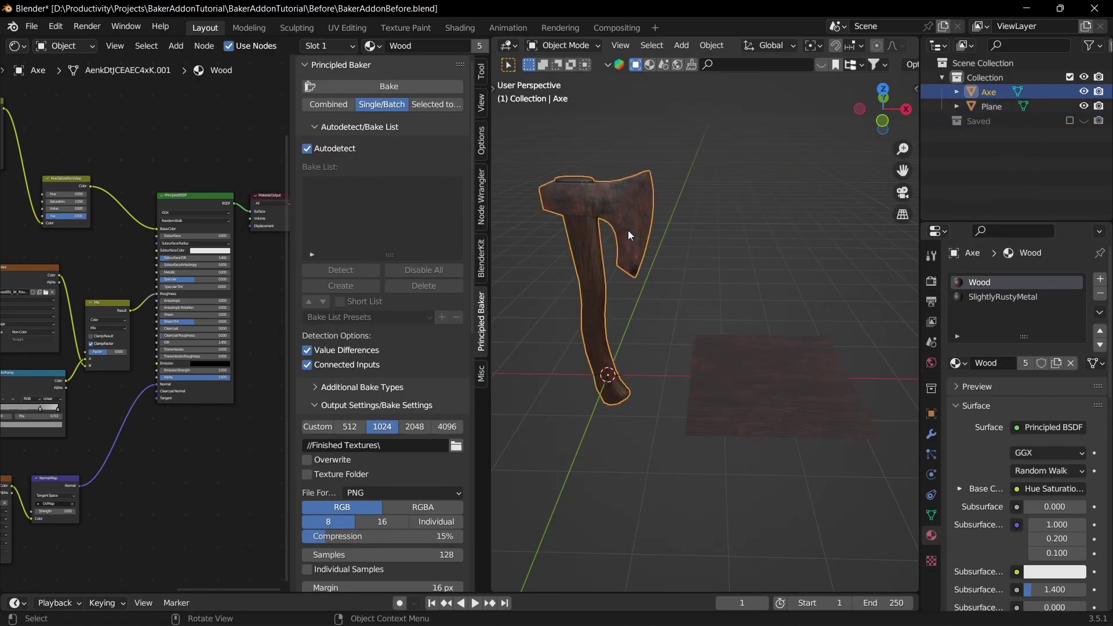
pyautogui.press('KP_Decimal')
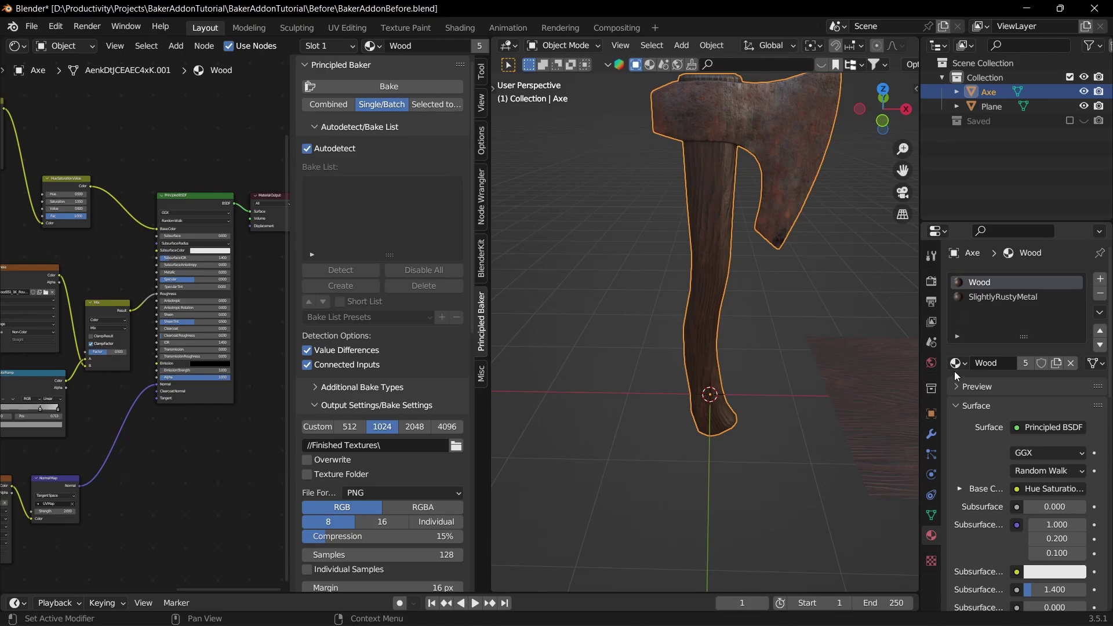
pyautogui.click(957, 364)
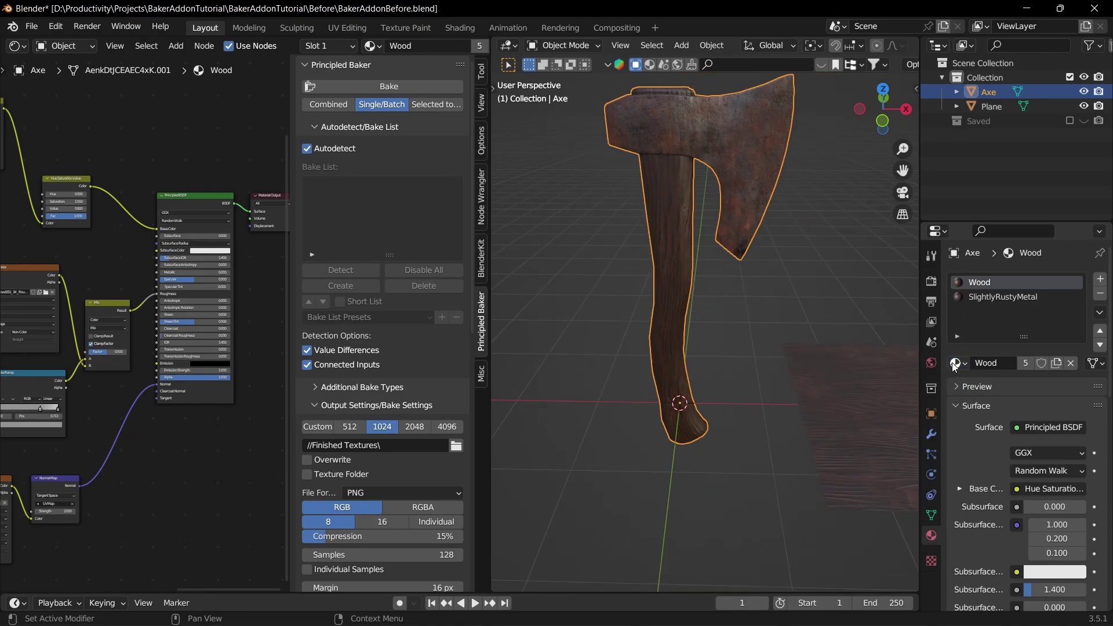
pyautogui.click(956, 364)
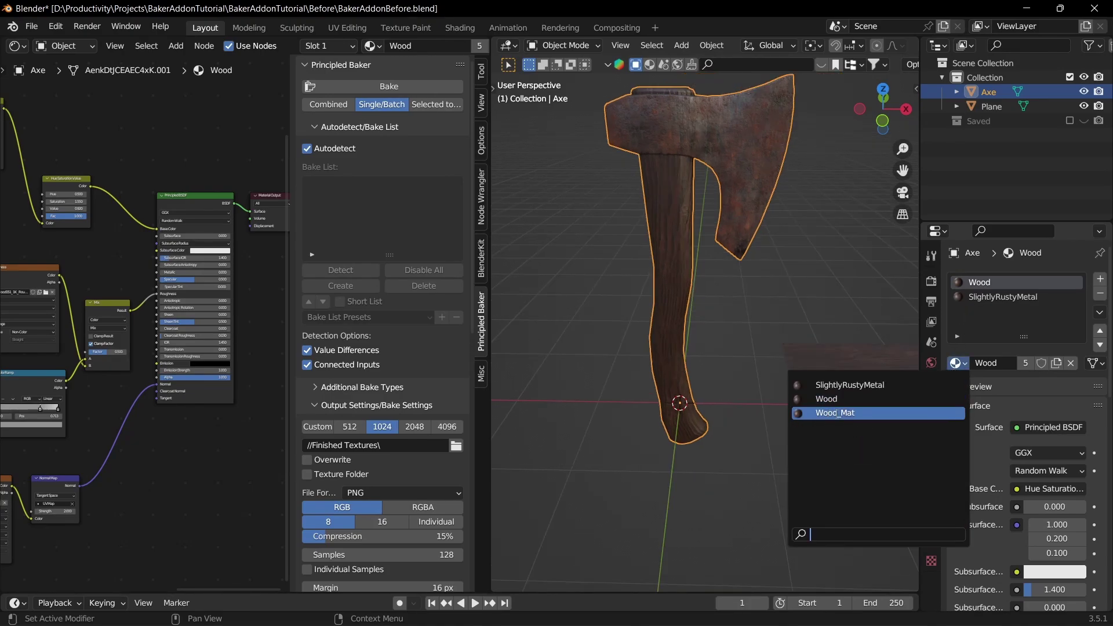
pyautogui.click(835, 413)
pyautogui.scroll(2, 734, 284)
pyautogui.scroll(-1, 731, 290)
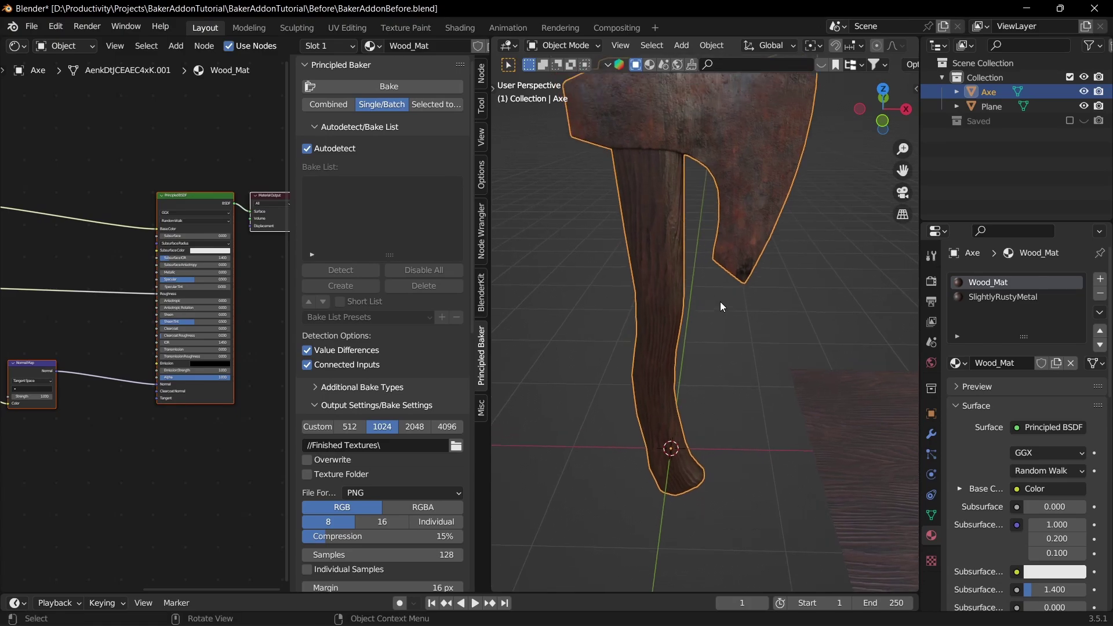
# Step: Switch the axe's first material slot back to Wood for comparison, and reassign Wood_Mat
pyautogui.click(961, 366)
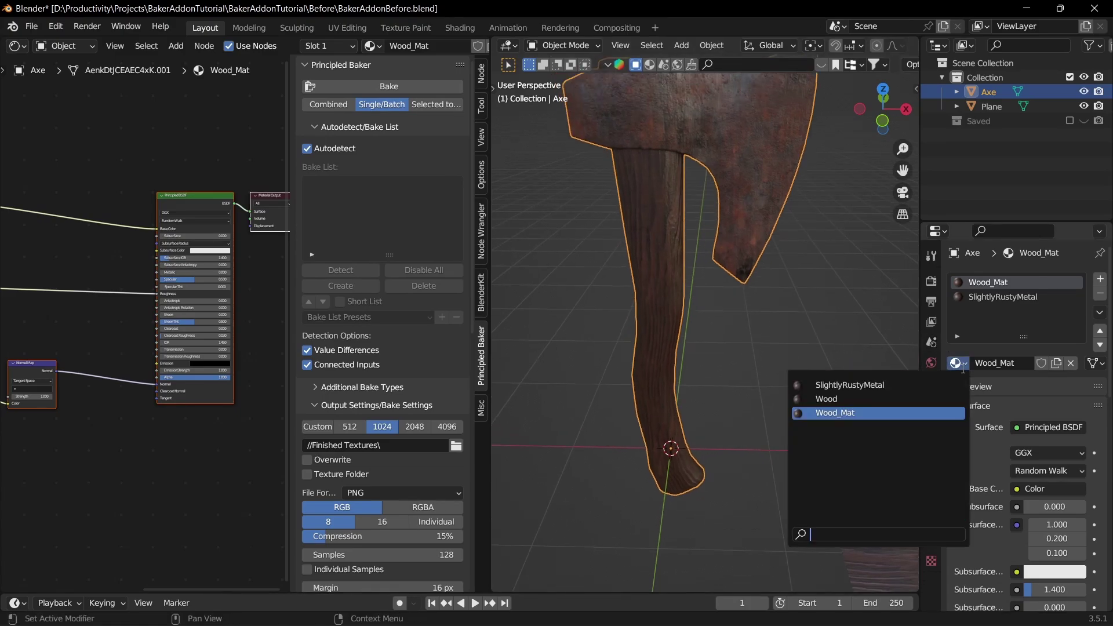
pyautogui.click(838, 399)
pyautogui.click(957, 364)
pyautogui.click(868, 413)
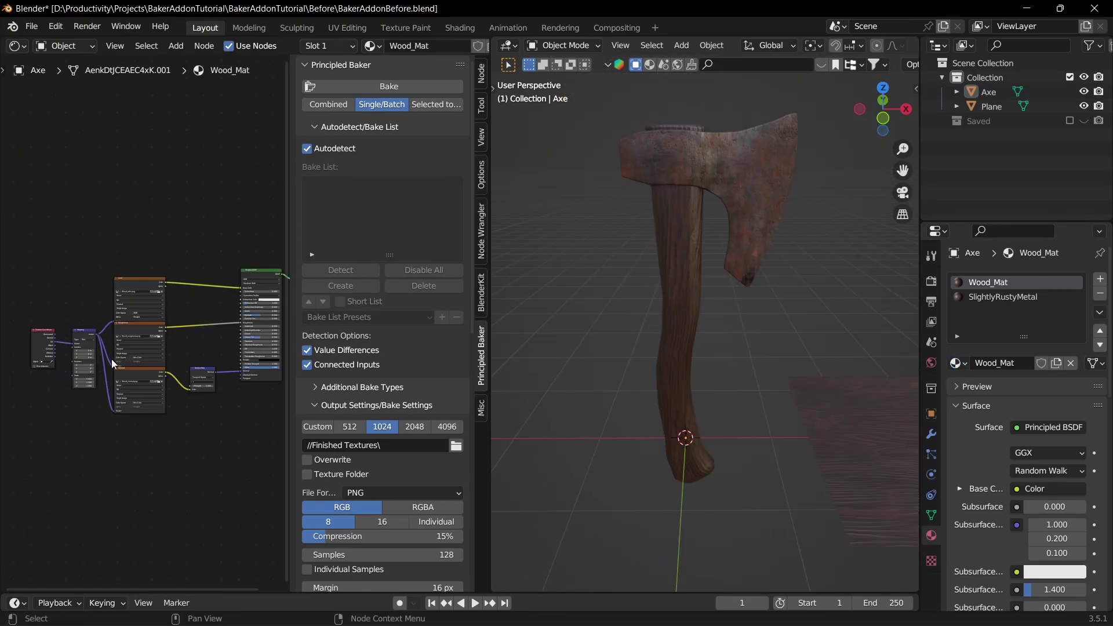
# Step: Examine the Wood_Mat node tree, from its baked color, roughness and normal image textures to the Principled BSDF
pyautogui.moveTo(112, 360); pyautogui.dragTo(151, 351, button='middle')
pyautogui.scroll(3, 65, 350)
pyautogui.scroll(-1, 87, 354)
pyautogui.scroll(4, 110, 358)
pyautogui.scroll(-4, 151, 350)
pyautogui.moveTo(82, 346); pyautogui.dragTo(87, 341, button='middle')
pyautogui.moveTo(15, 224); pyautogui.dragTo(223, 486)
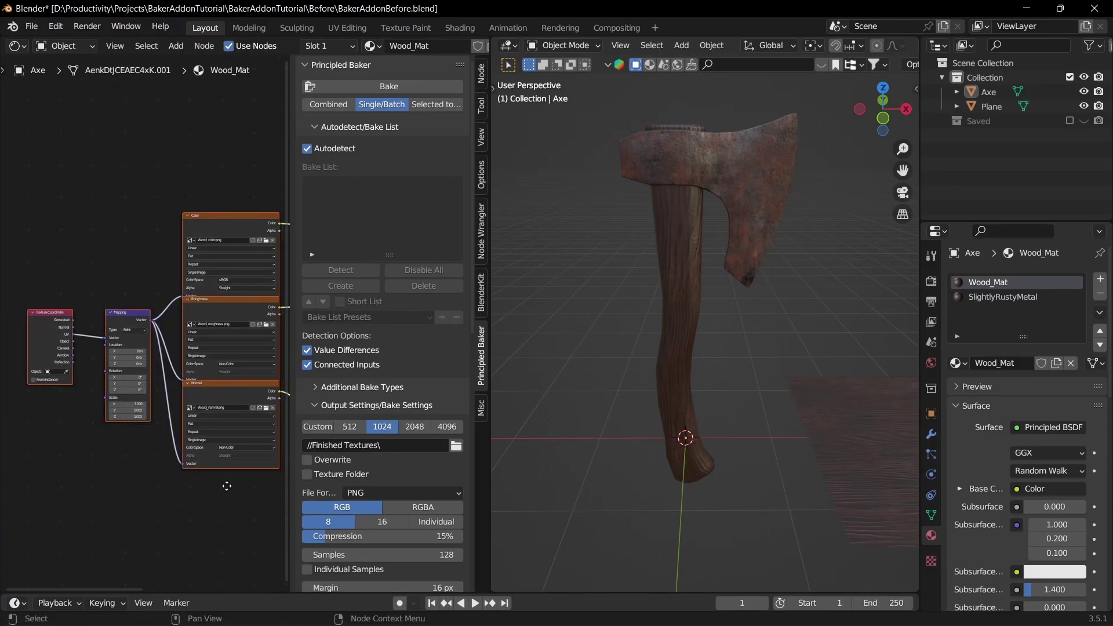
pyautogui.scroll(4, 66, 467)
pyautogui.moveTo(167, 560); pyautogui.dragTo(168, 560)
pyautogui.click(210, 545)
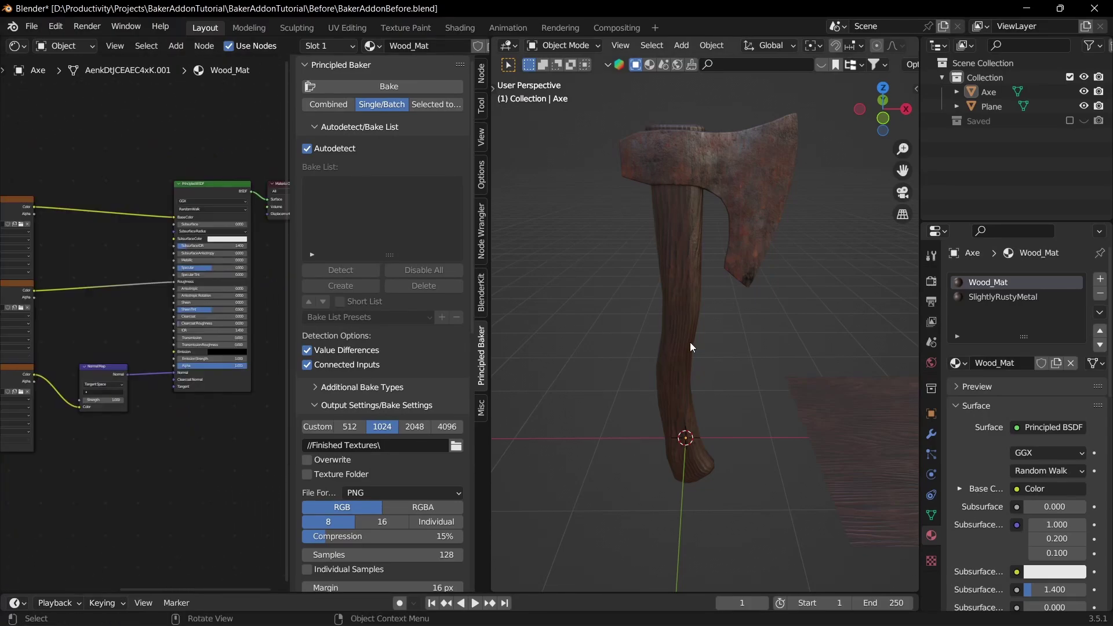
# Step: Apply the axe's SlightlyRustyMetal material to the plane and select the plane
pyautogui.click(687, 331)
pyautogui.keyDown('shift'); pyautogui.moveTo(804, 309); pyautogui.dragTo(742, 319, button='middle'); pyautogui.keyUp('shift')
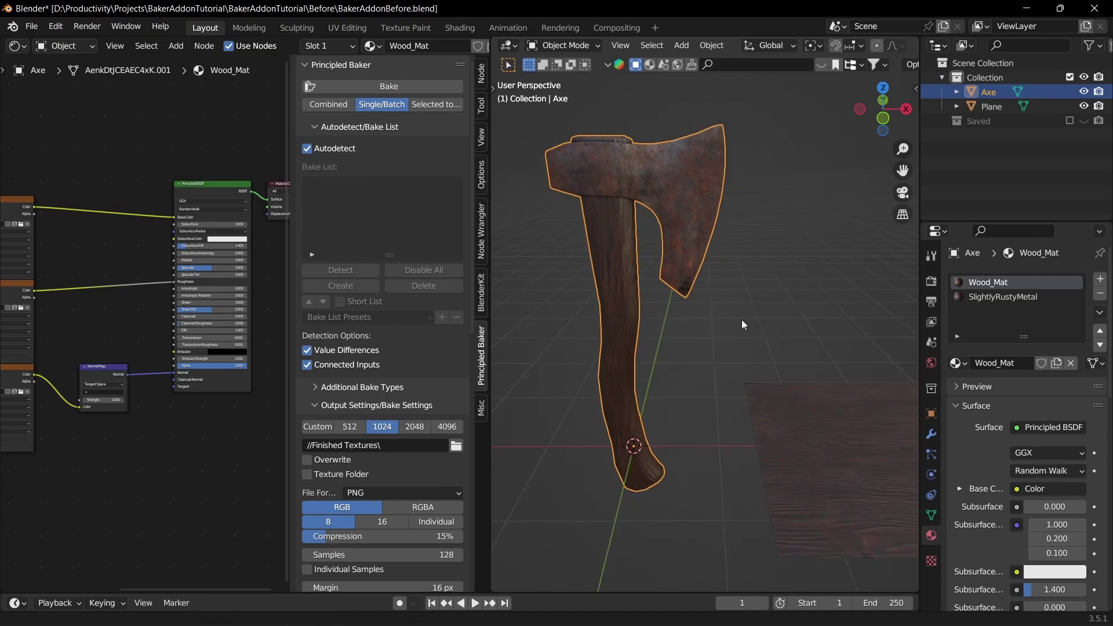
pyautogui.click(1030, 298)
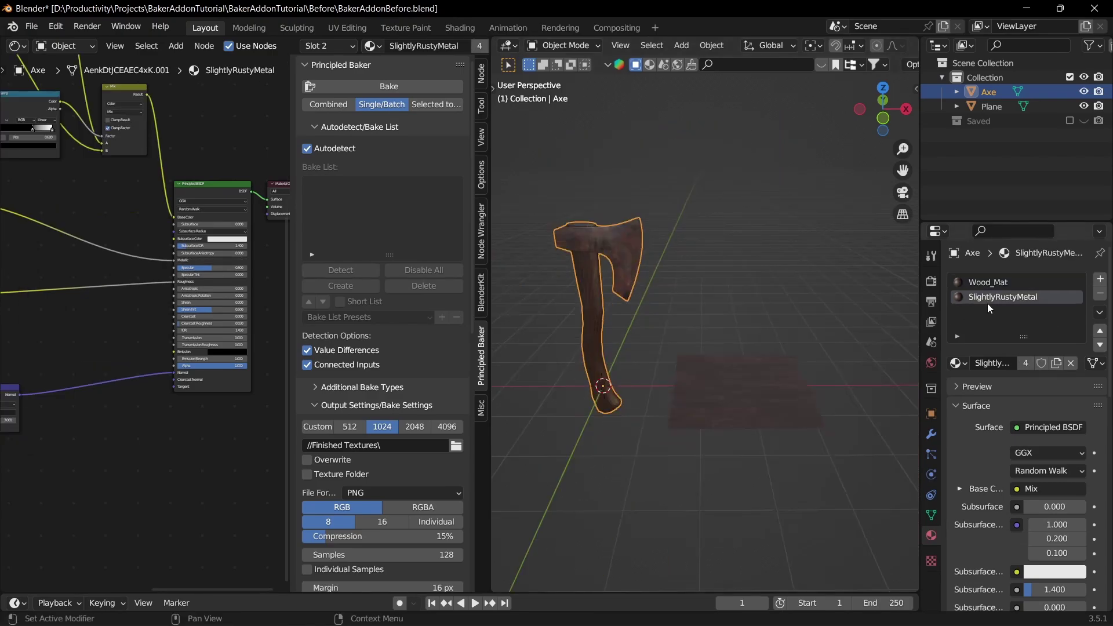
pyautogui.moveTo(959, 364); pyautogui.dragTo(745, 392)
pyautogui.scroll(3, 752, 399)
pyautogui.click(756, 404)
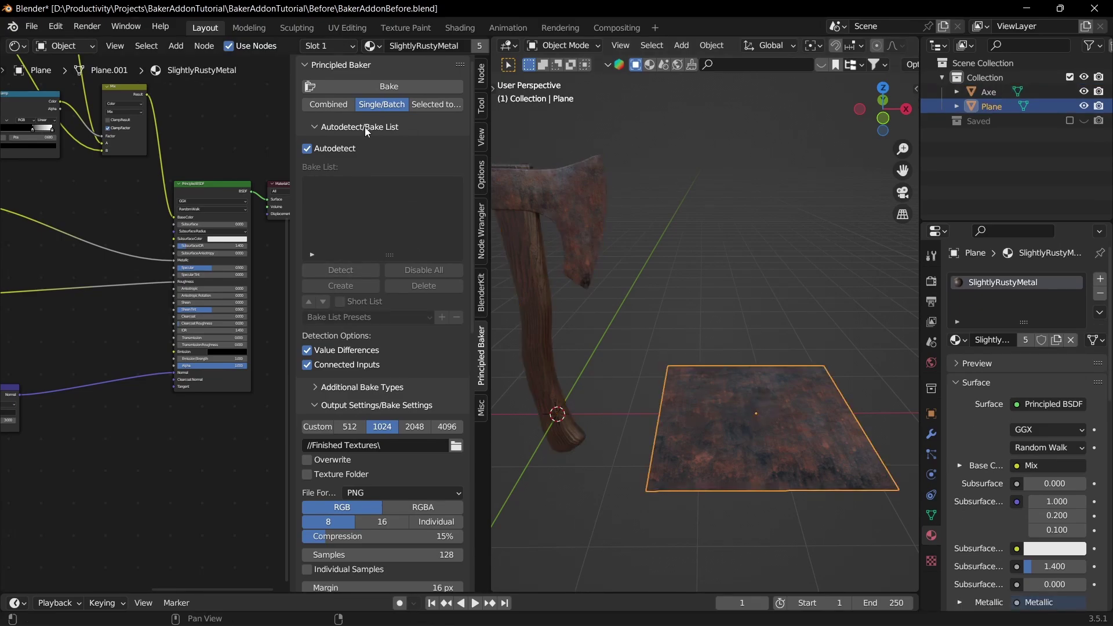
# Step: Set the new baked material's name to SlightlyRustyMetal_Mat in the Principled Baker settings
pyautogui.scroll(-12, 365, 131)
pyautogui.click(369, 361)
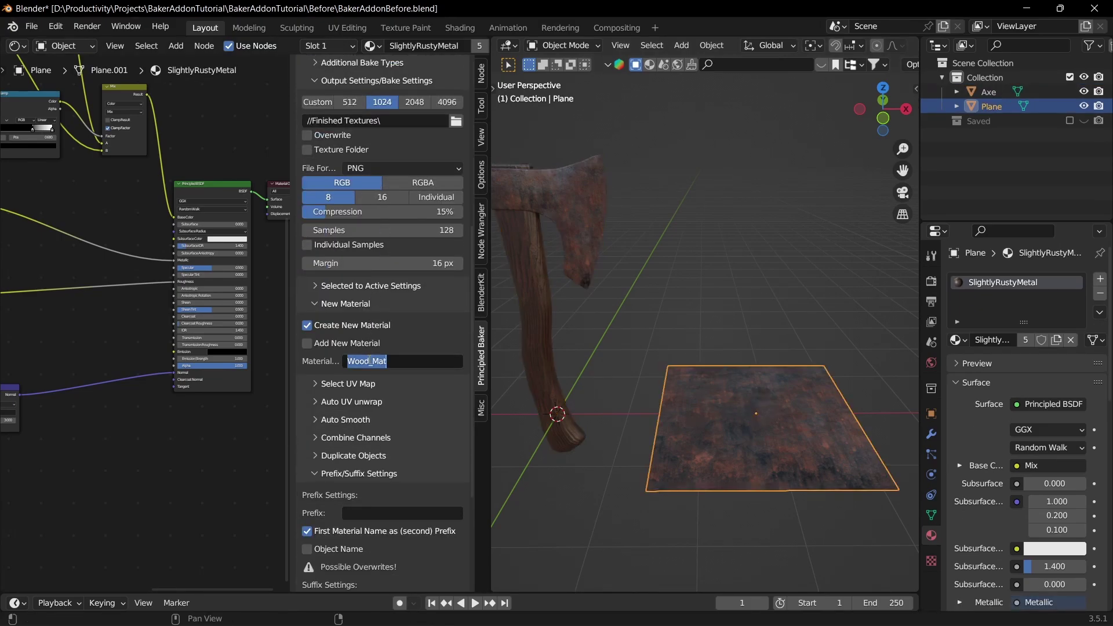
pyautogui.write('SlightlyRustyMetal')
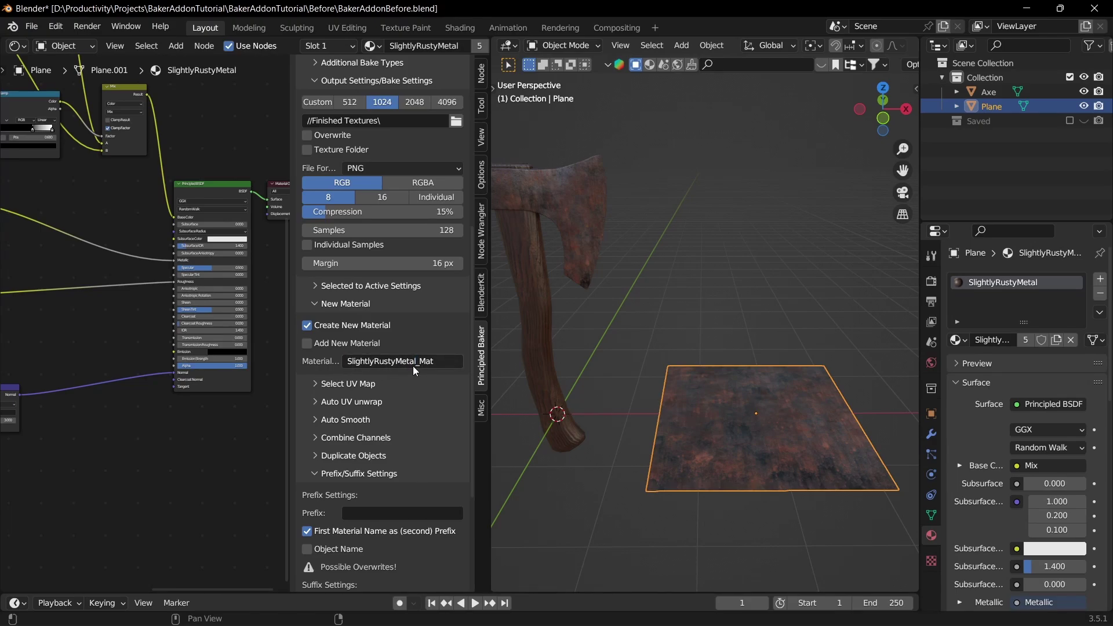
# Step: Check the output and prefix settings, and bake the plane's SlightlyRustyMetal material
pyautogui.scroll(-6, 394, 371)
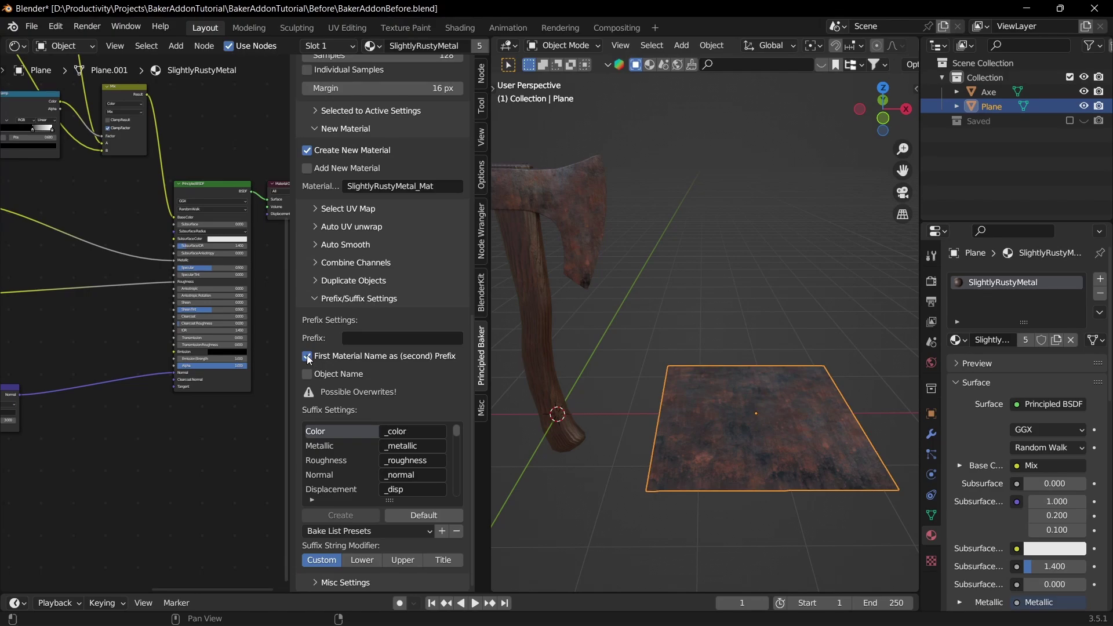
pyautogui.scroll(17, 359, 417)
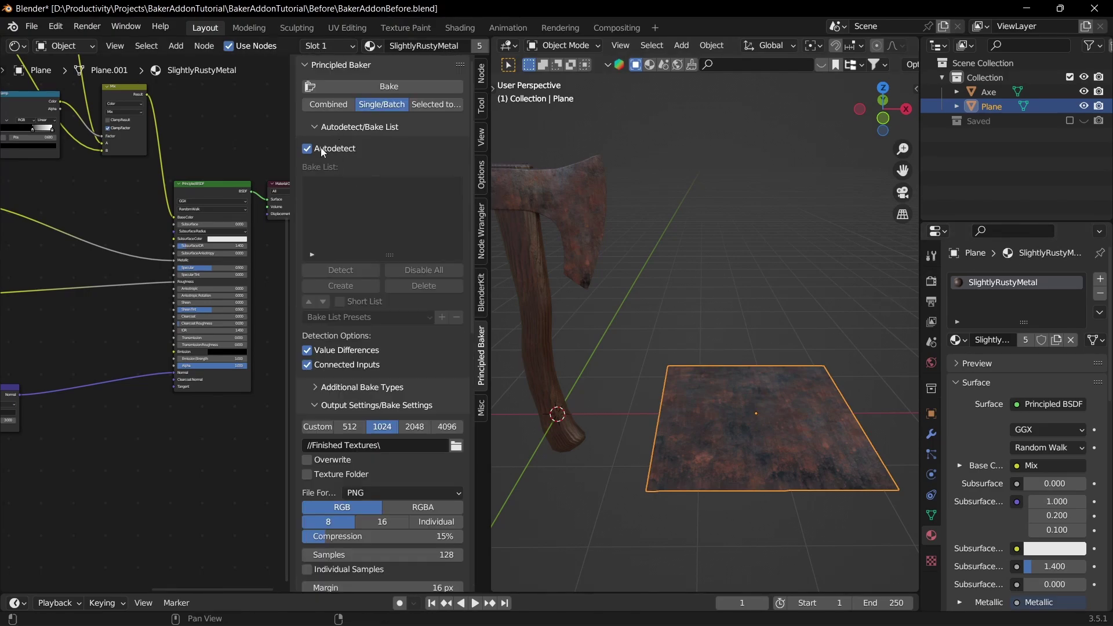
pyautogui.scroll(-3, 373, 350)
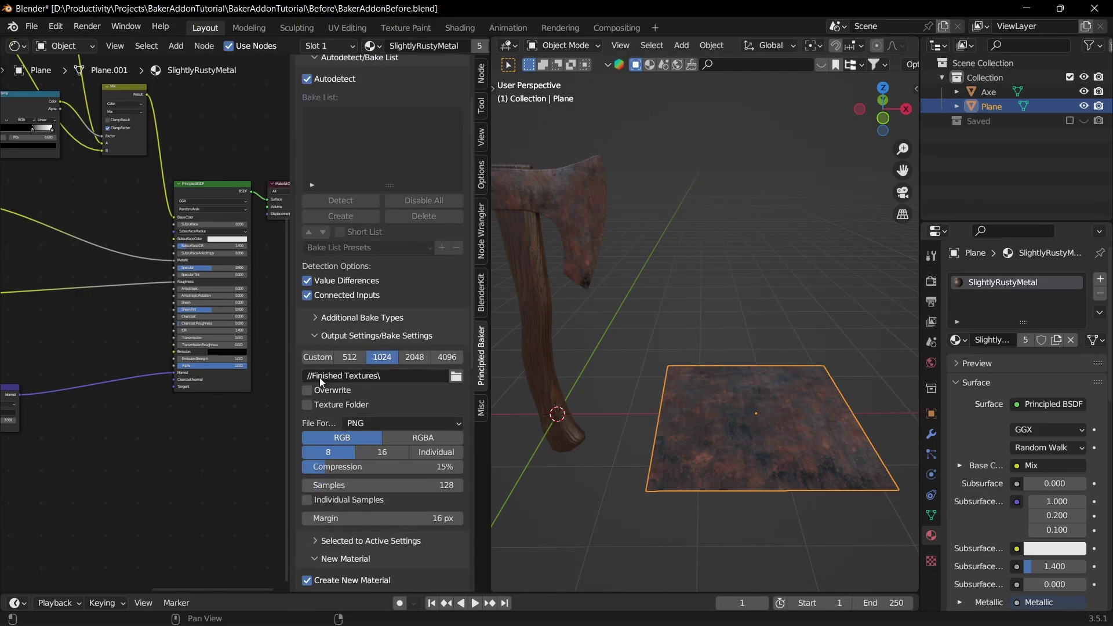
pyautogui.click(456, 377)
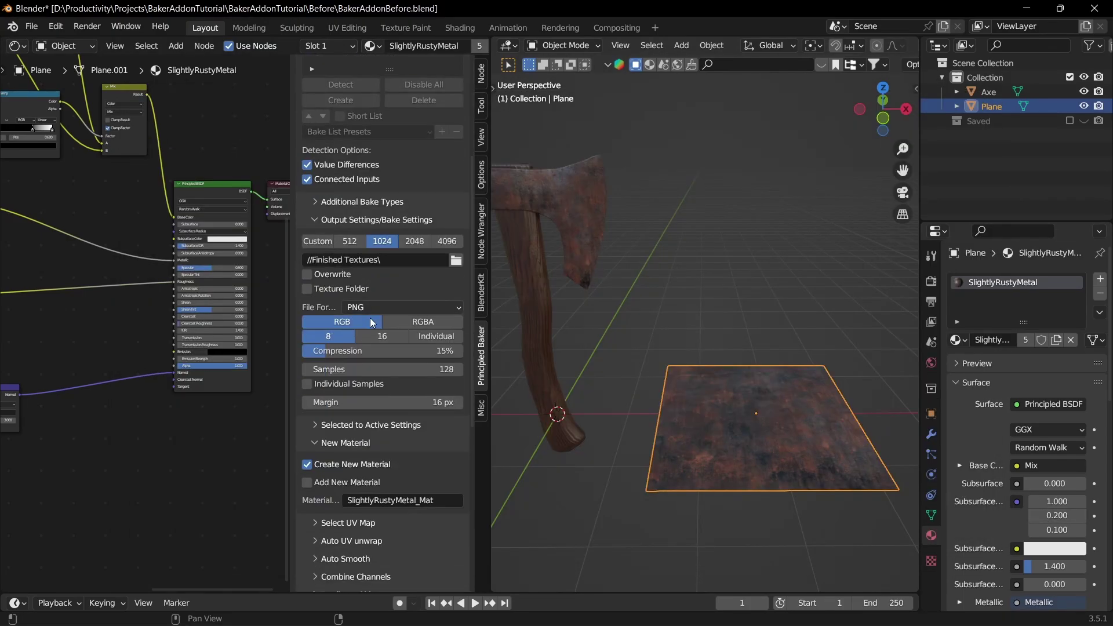
pyautogui.scroll(-10, 381, 367)
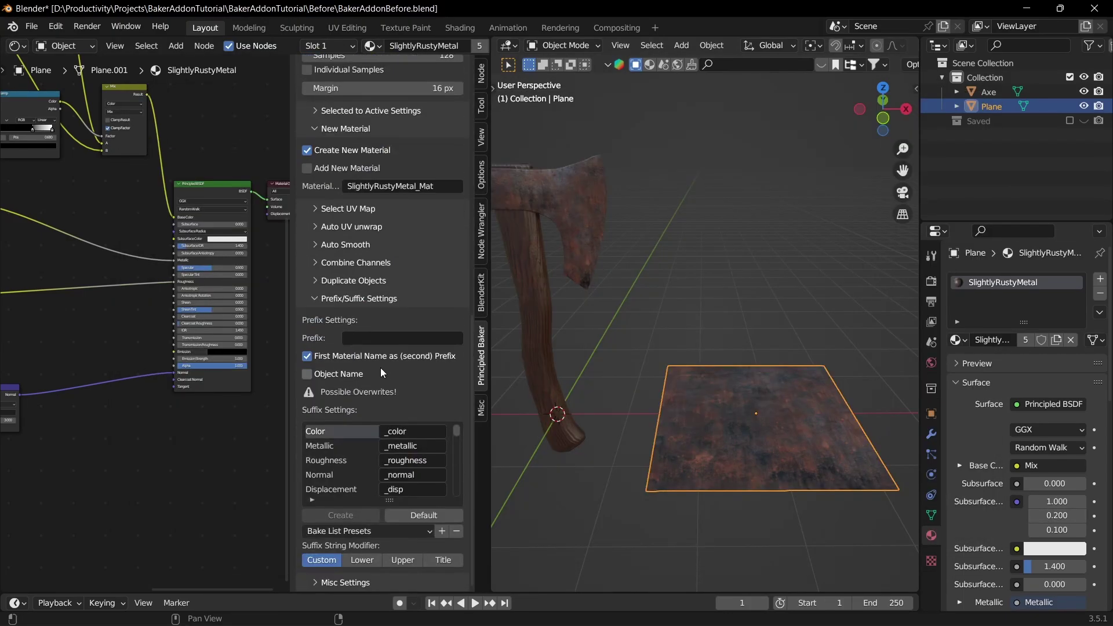
pyautogui.scroll(20, 382, 336)
pyautogui.click(380, 86)
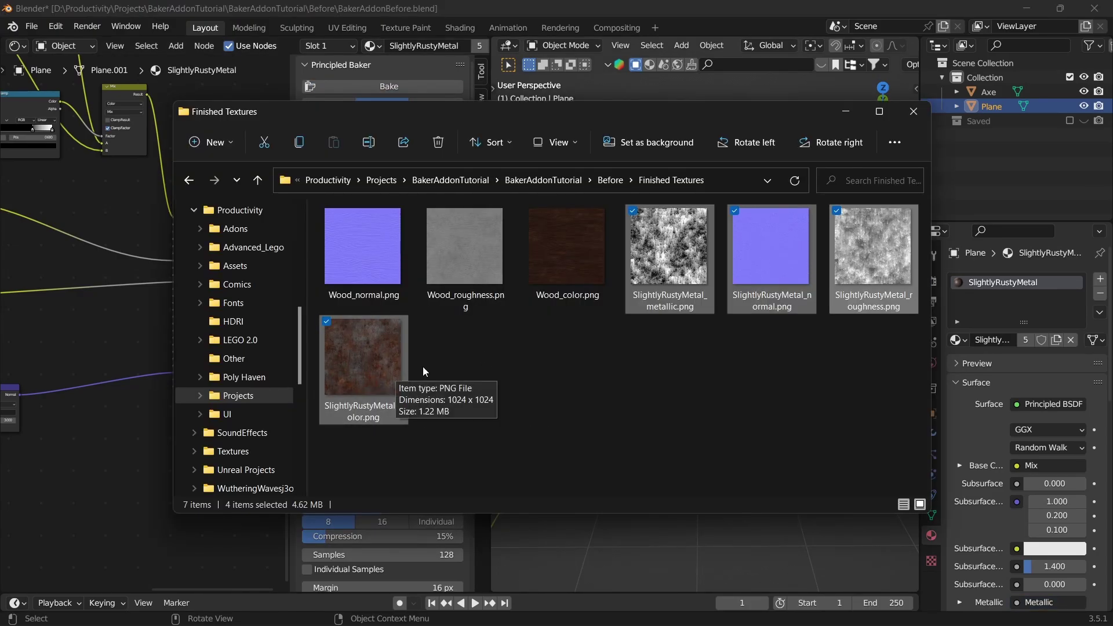
# Step: Return to Blender from the textures folder, and replace the axe's SlightlyRustyMetal material with the baked SlightlyRustyMetal_Mat
pyautogui.click(437, 378)
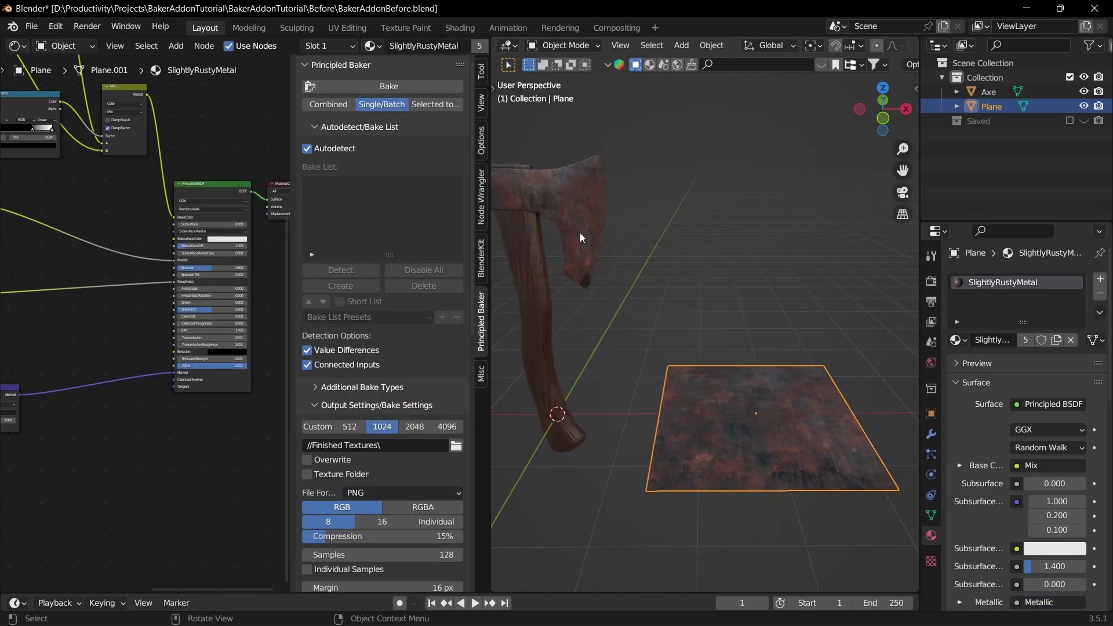
pyautogui.click(581, 237)
pyautogui.keyDown('shift'); pyautogui.moveTo(574, 285); pyautogui.dragTo(688, 298, button='middle'); pyautogui.keyUp('shift')
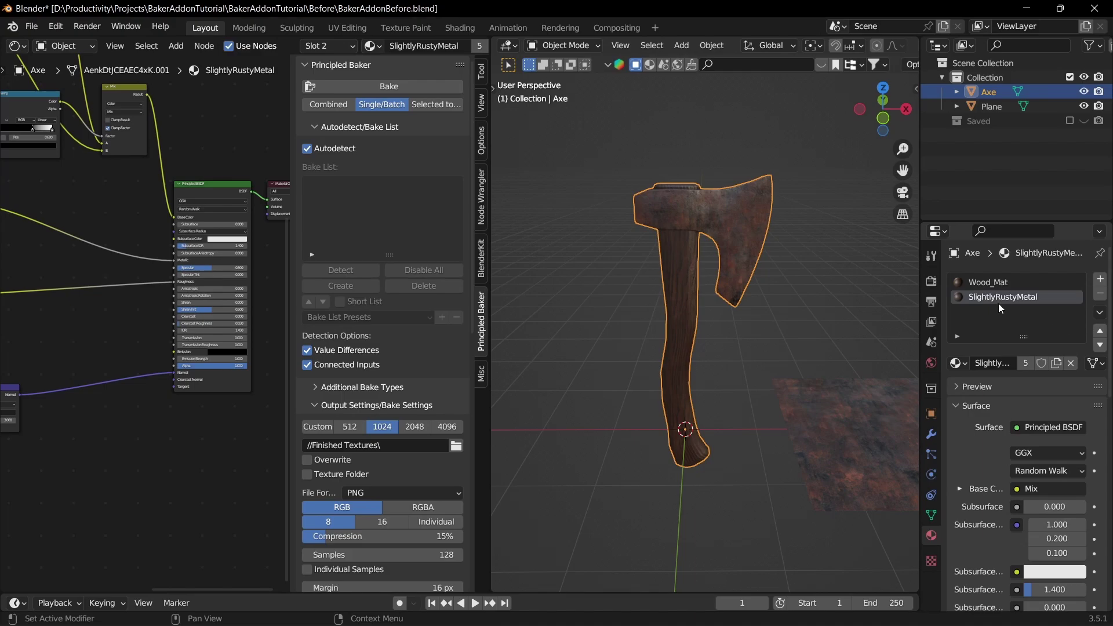
pyautogui.click(957, 363)
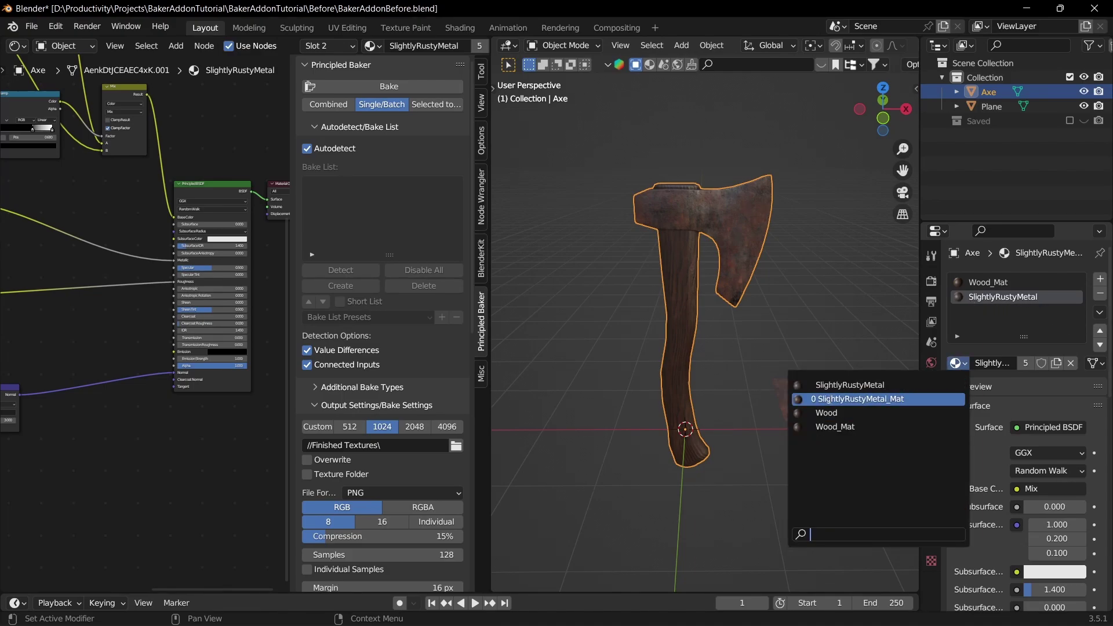
pyautogui.click(847, 400)
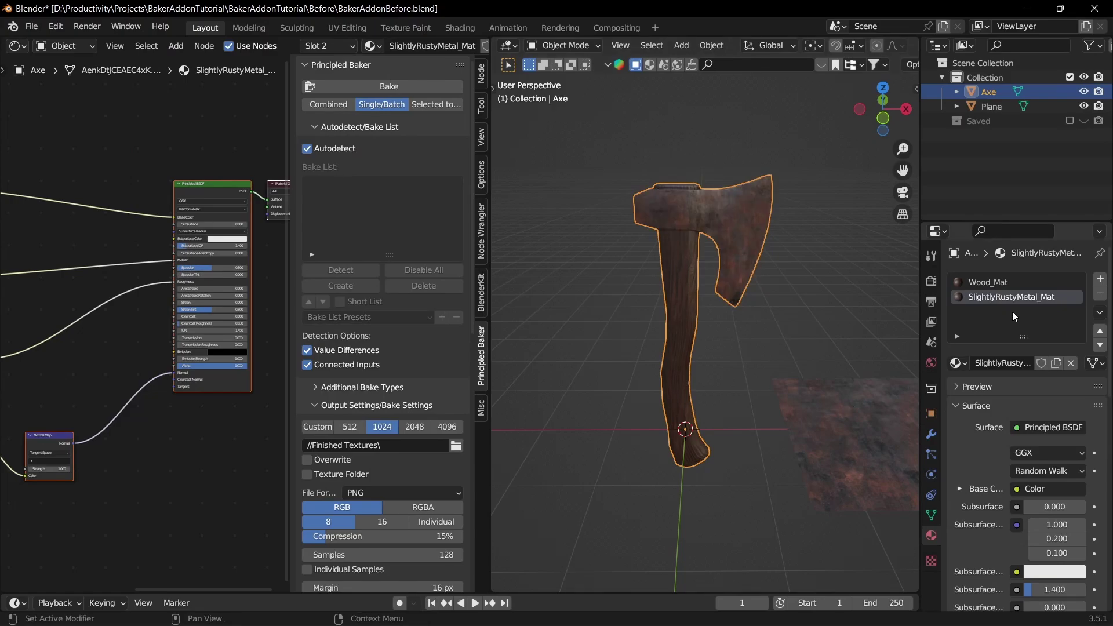
# Step: Examine the SlightlyRustyMetal_Mat node tree, and inspect the axe with its baked materials from several angles
pyautogui.moveTo(696, 325); pyautogui.dragTo(638, 348, button='middle')
pyautogui.press('Home')
pyautogui.press('g')
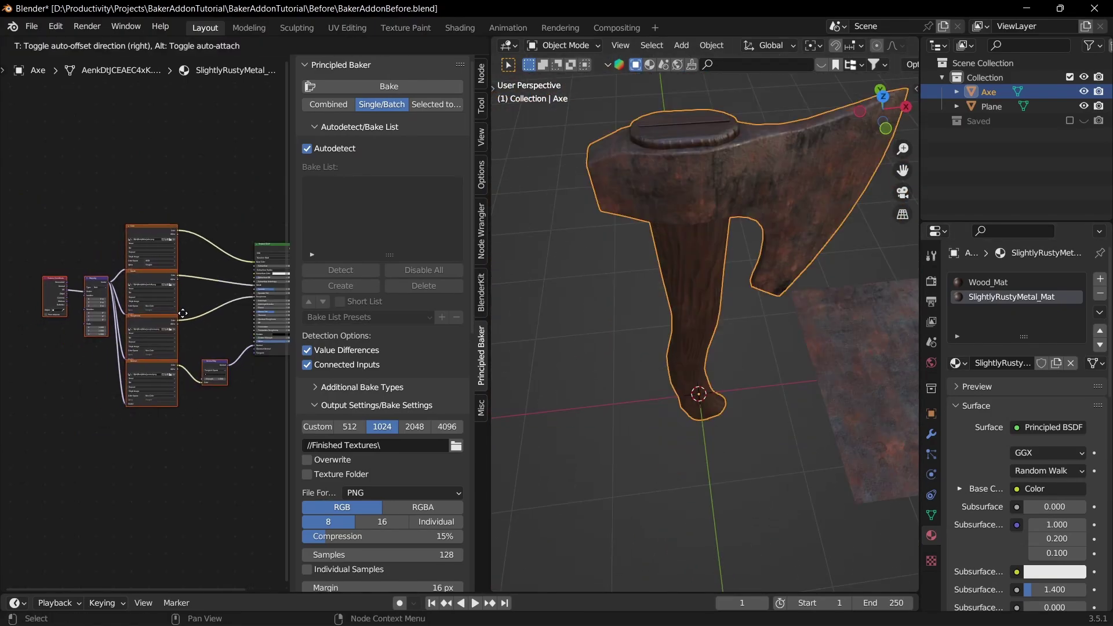
pyautogui.click(186, 313)
pyautogui.click(225, 204)
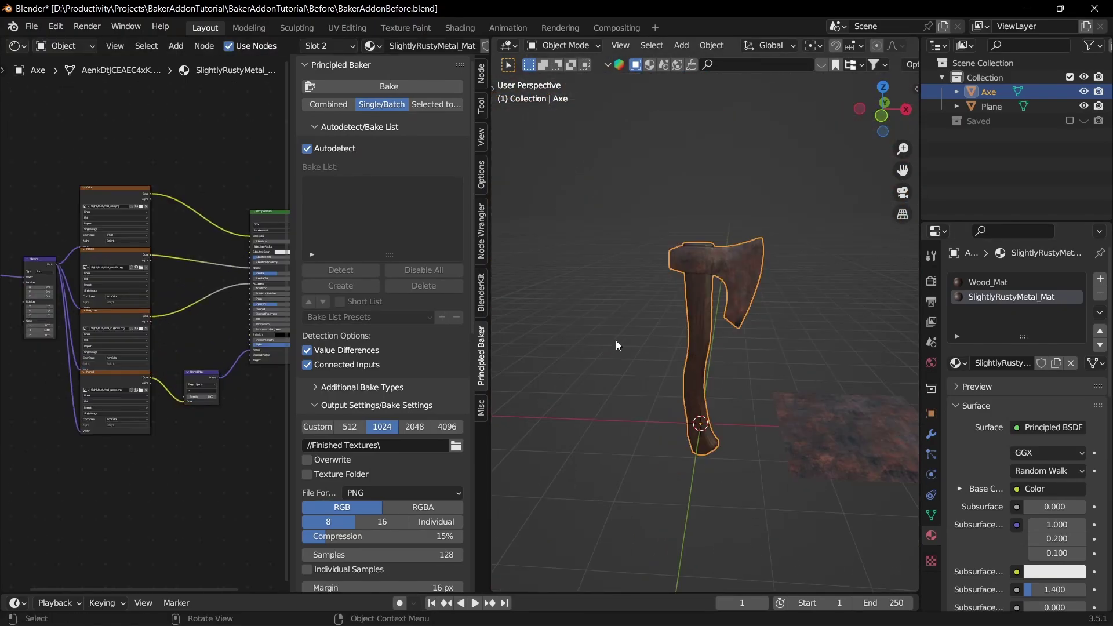
pyautogui.click(616, 341)
pyautogui.moveTo(661, 334); pyautogui.dragTo(586, 365, button='middle')
pyautogui.scroll(2, 655, 349)
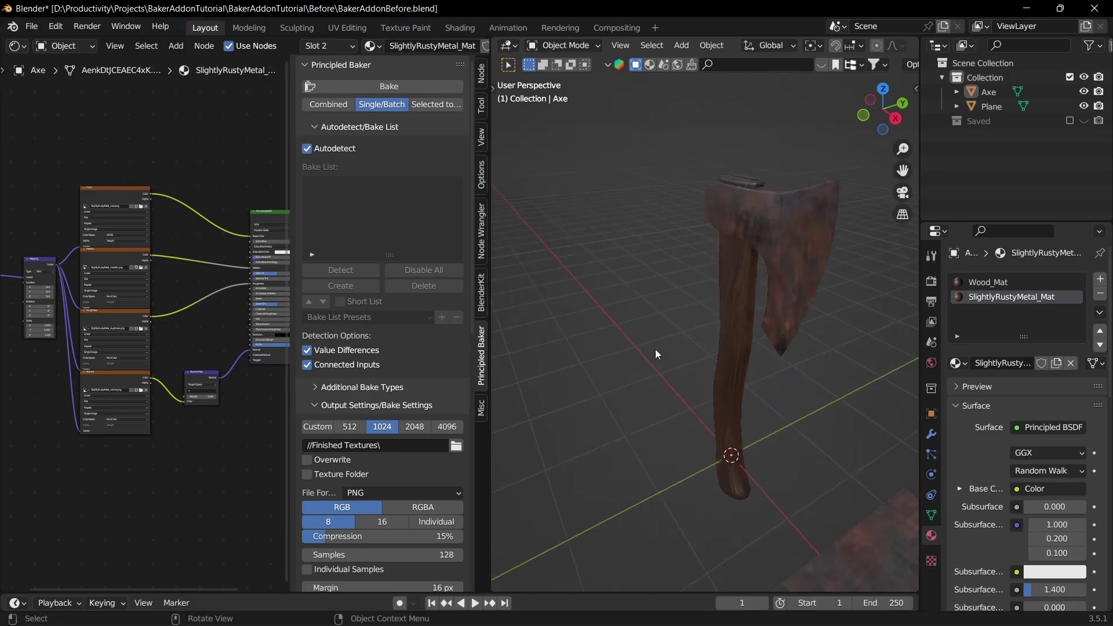
pyautogui.click(799, 243)
pyautogui.moveTo(711, 305); pyautogui.dragTo(781, 162, button='middle')
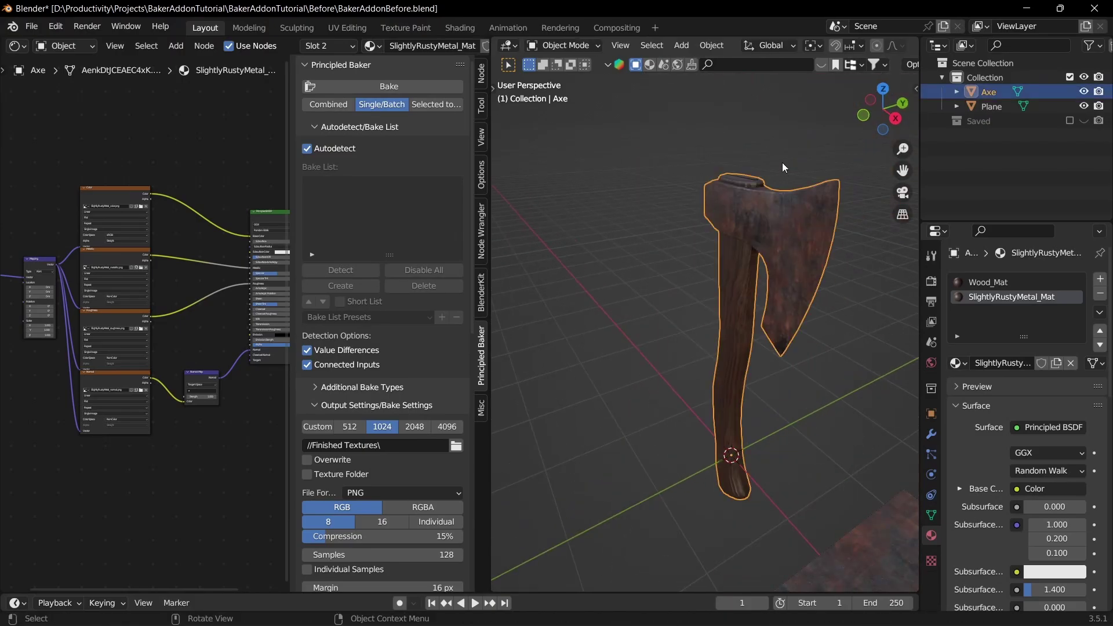
pyautogui.scroll(-3, 699, 492)
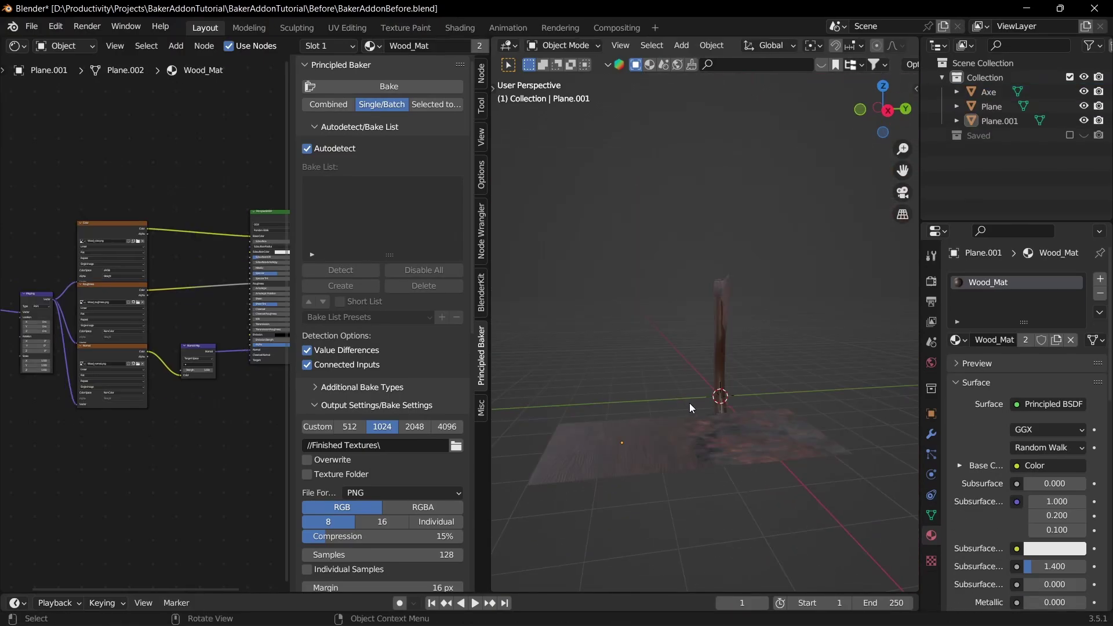
pyautogui.moveTo(690, 402); pyautogui.dragTo(812, 437, button='middle')
pyautogui.scroll(3, 813, 437)
pyautogui.moveTo(643, 238); pyautogui.dragTo(628, 311, button='middle')
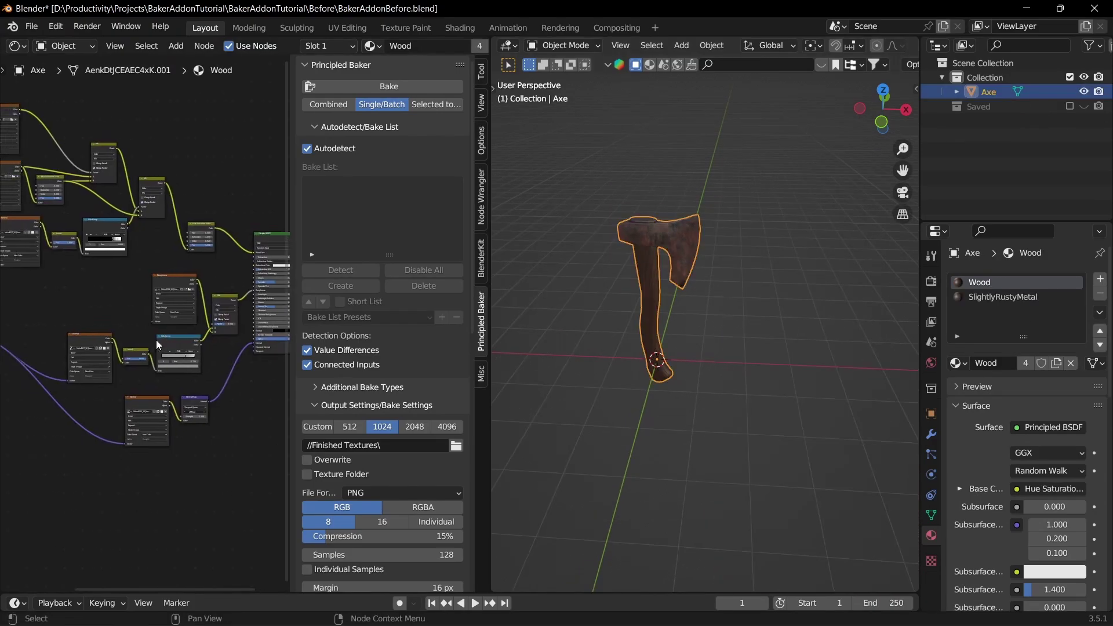
# Step: Examine the original Wood and SlightlyRustyMetal node trees on the axe
pyautogui.moveTo(137, 329); pyautogui.dragTo(155, 326, button='middle')
pyautogui.keyDown('shift'); pyautogui.moveTo(645, 350); pyautogui.dragTo(687, 367, button='middle'); pyautogui.keyUp('shift')
pyautogui.scroll(1, 695, 354)
pyautogui.moveTo(721, 333); pyautogui.dragTo(726, 321, button='middle')
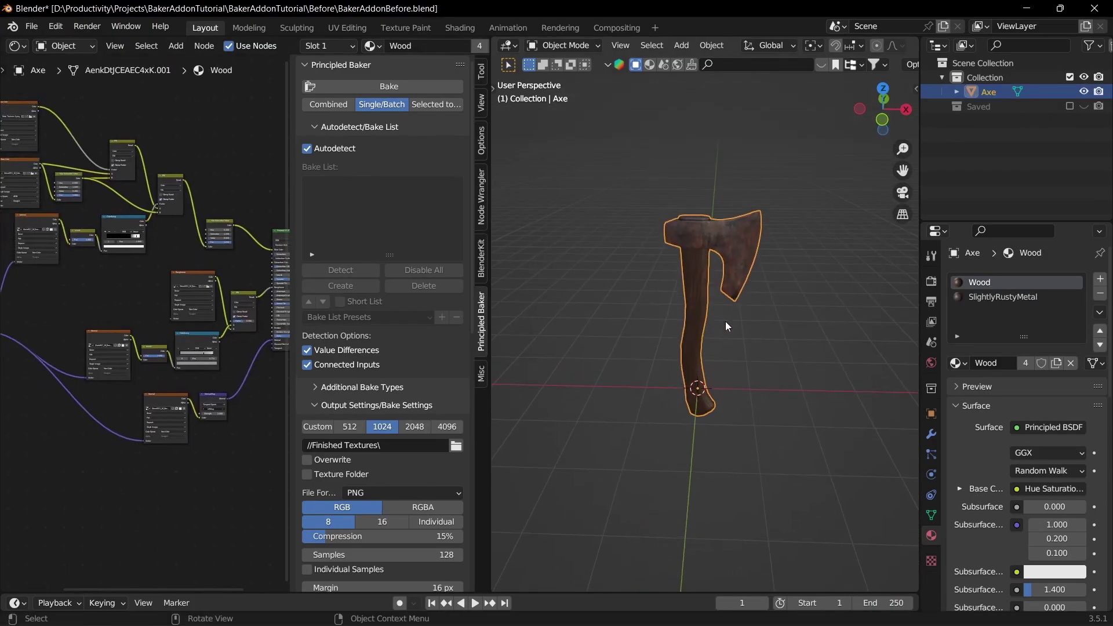
pyautogui.click(999, 302)
pyautogui.moveTo(138, 258); pyautogui.dragTo(144, 350, button='middle')
pyautogui.scroll(-6, 144, 350)
pyautogui.scroll(6, 148, 353)
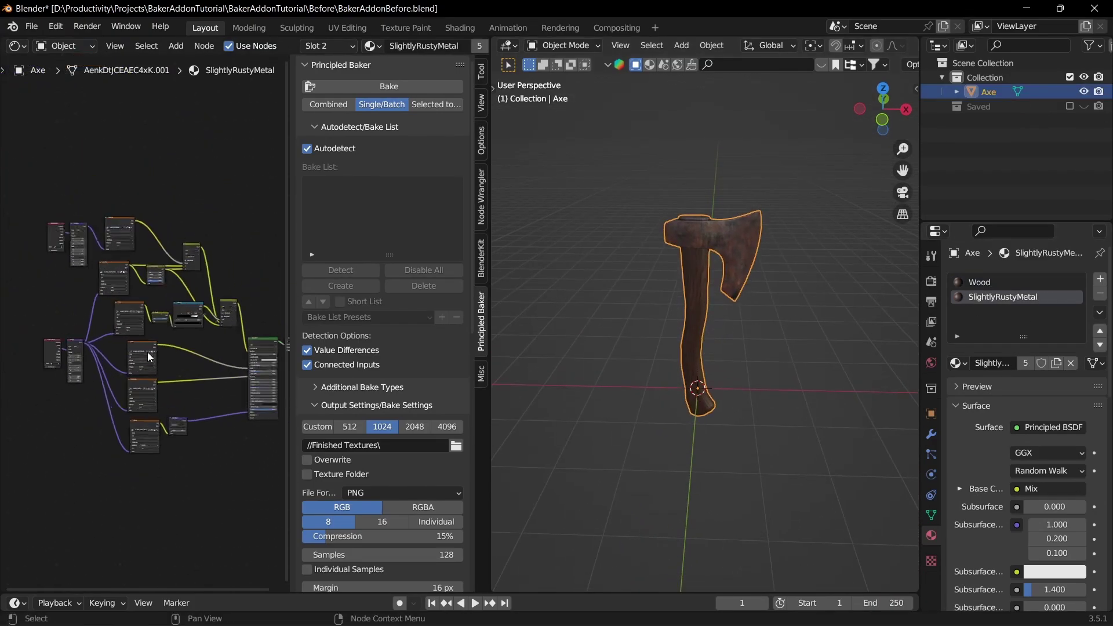
pyautogui.moveTo(80, 252); pyautogui.dragTo(87, 303, button='middle')
pyautogui.scroll(-6, 78, 264)
pyautogui.scroll(7, 109, 324)
pyautogui.moveTo(109, 361); pyautogui.dragTo(91, 311, button='middle')
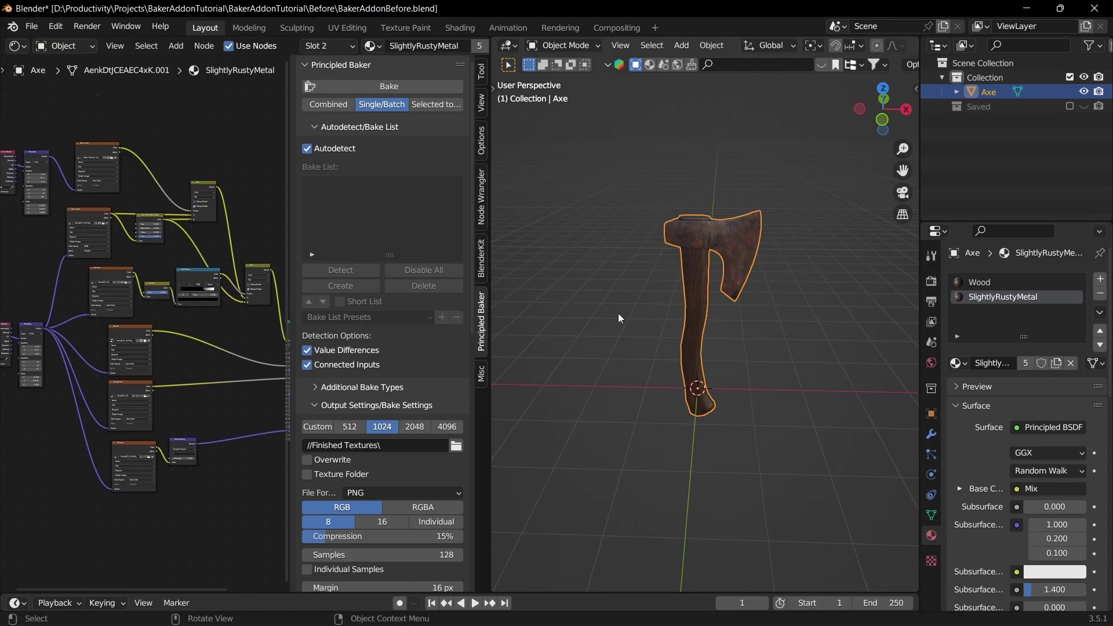
pyautogui.click(653, 162)
pyautogui.moveTo(617, 155); pyautogui.dragTo(783, 524)
pyautogui.click(792, 454)
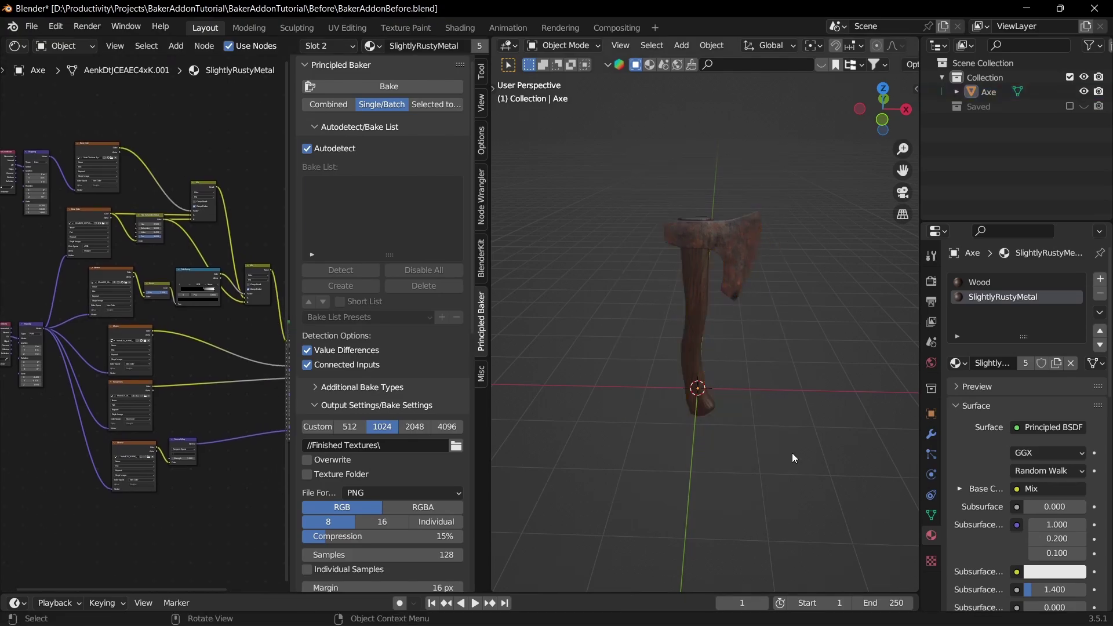
# Step: Hide the node editor's sidebar, and inspect the selected wooden handle alongside its UV layout
pyautogui.press('n')
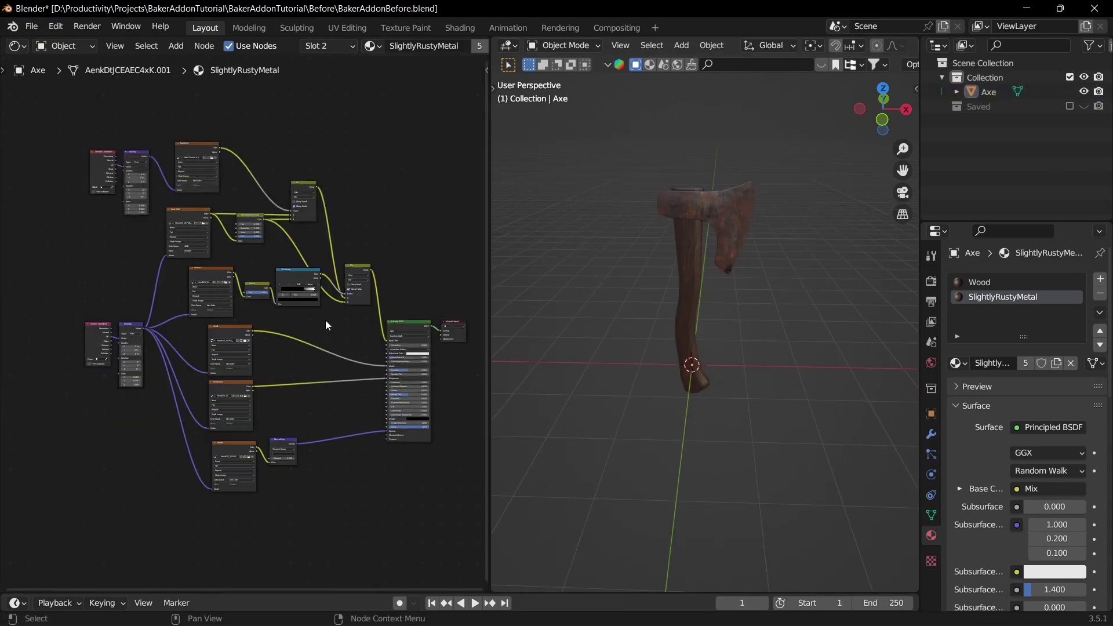
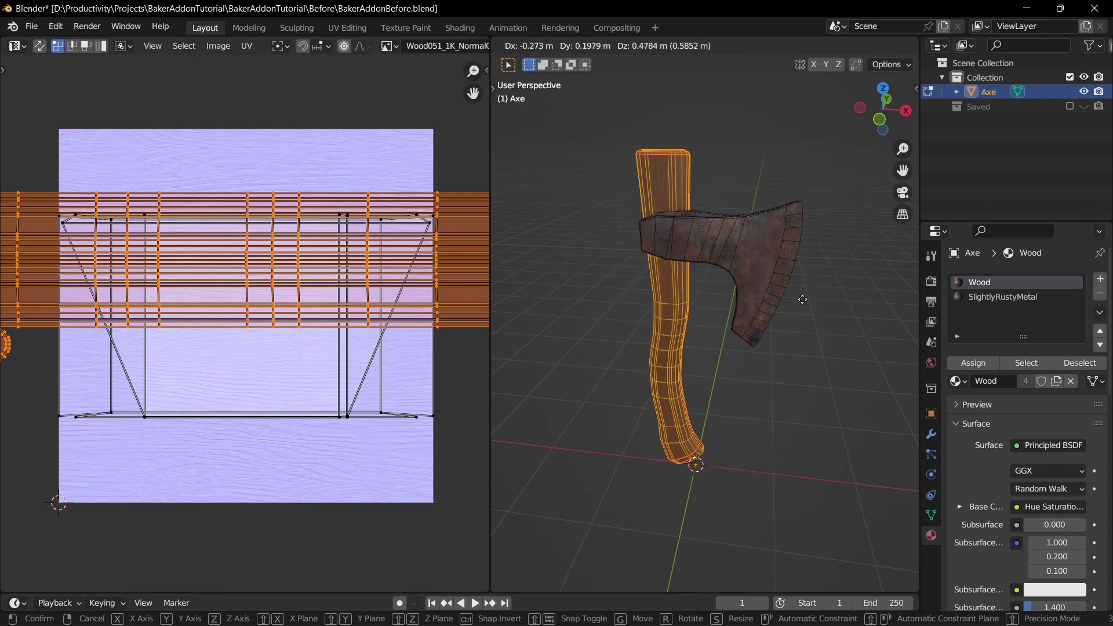
pyautogui.rightClick(811, 297)
pyautogui.moveTo(822, 297); pyautogui.dragTo(527, 289, button='middle')
pyautogui.scroll(-3, 637, 319)
pyautogui.scroll(3, 693, 318)
pyautogui.moveTo(636, 318); pyautogui.dragTo(600, 311, button='middle')
pyautogui.scroll(-2, 373, 317)
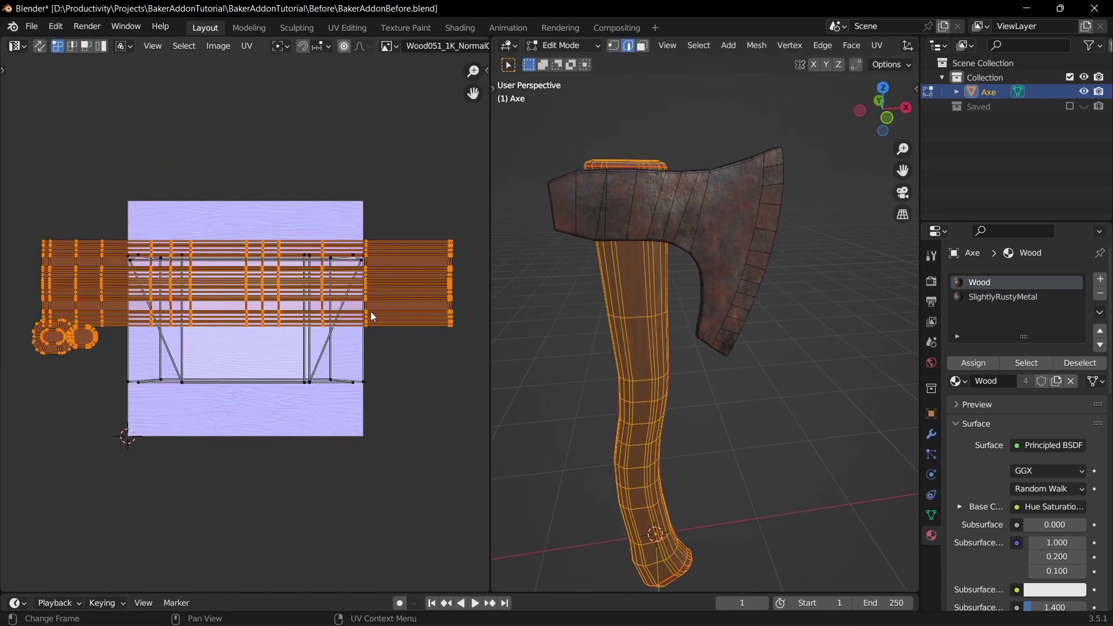
# Step: Select all UV islands and try scaling them down to fit inside the texture image
pyautogui.scroll(4, 264, 329)
pyautogui.press('a')
pyautogui.scroll(-3, 264, 328)
pyautogui.press('s')
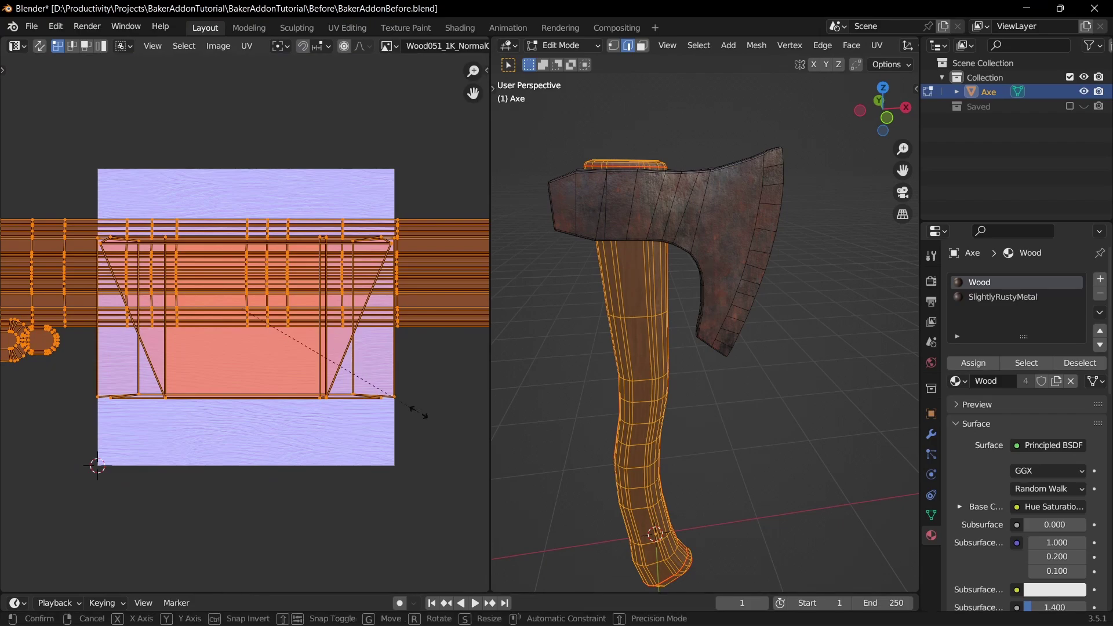
pyautogui.rightClick(368, 338)
pyautogui.scroll(-2, 370, 342)
pyautogui.press('s')
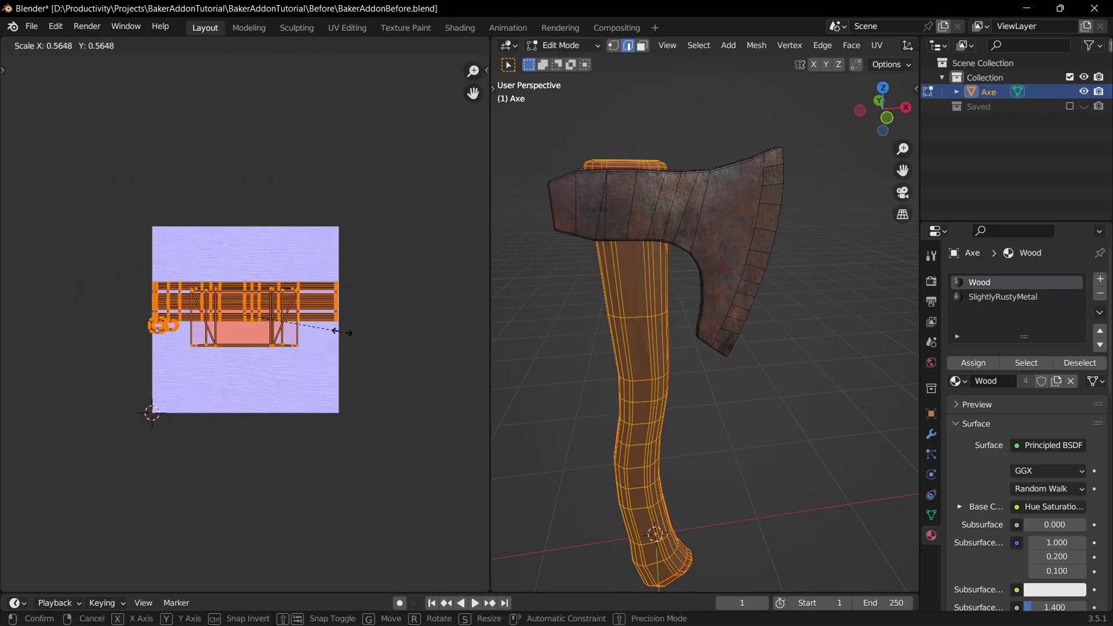
pyautogui.rightClick(338, 332)
# Step: Pack the handle's UV islands into the texture square
pyautogui.scroll(4, 554, 355)
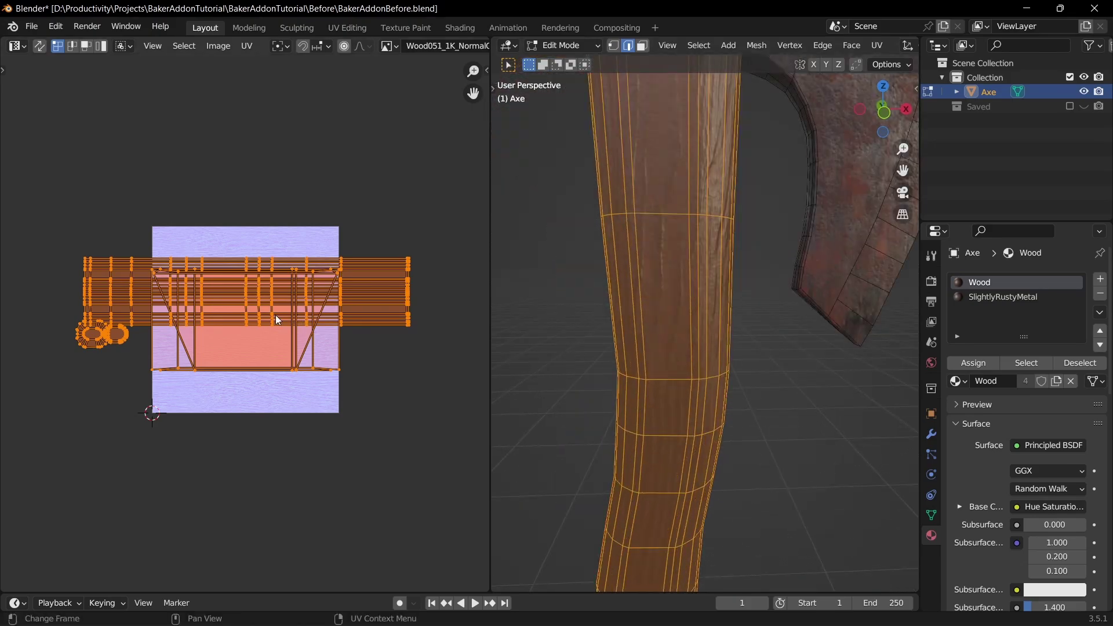
pyautogui.scroll(1, 257, 319)
pyautogui.scroll(1, 254, 319)
pyautogui.moveTo(254, 318); pyautogui.dragTo(325, 319, button='middle')
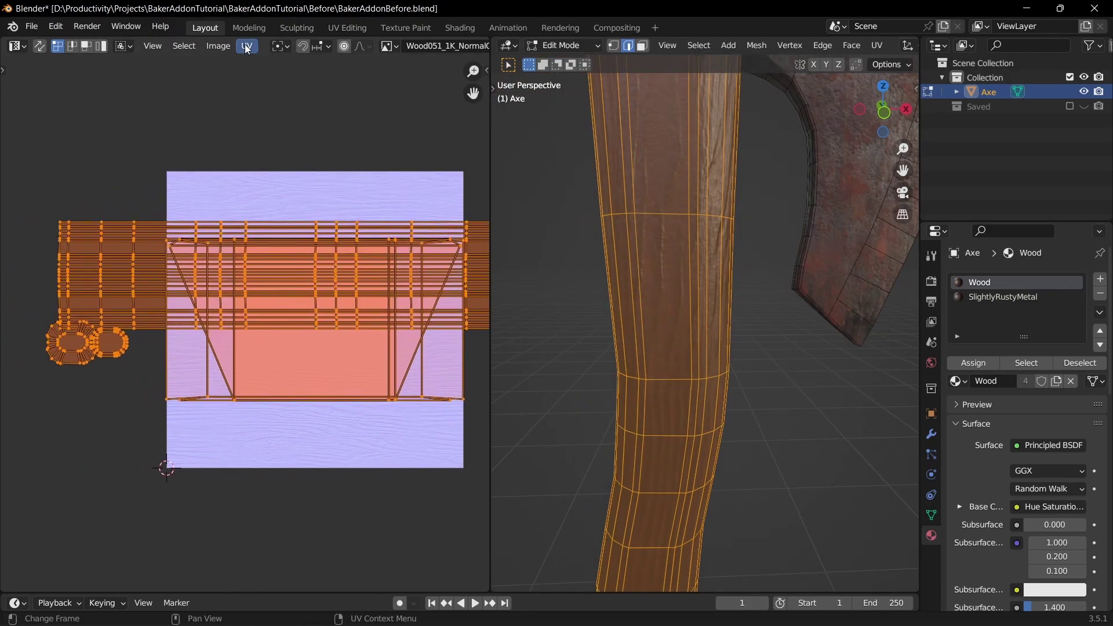
pyautogui.click(247, 47)
pyautogui.click(305, 296)
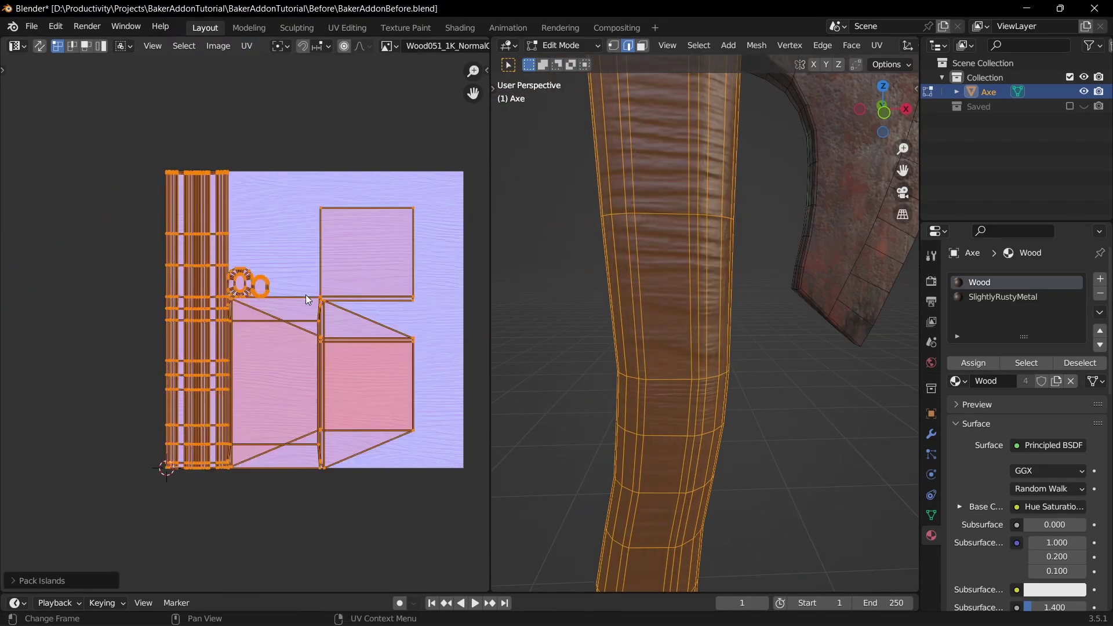
# Step: Examine the packed UV layout and the direction of the wood grain on the axe handle
pyautogui.scroll(5, 222, 328)
pyautogui.scroll(-6, 197, 323)
pyautogui.scroll(1, 149, 295)
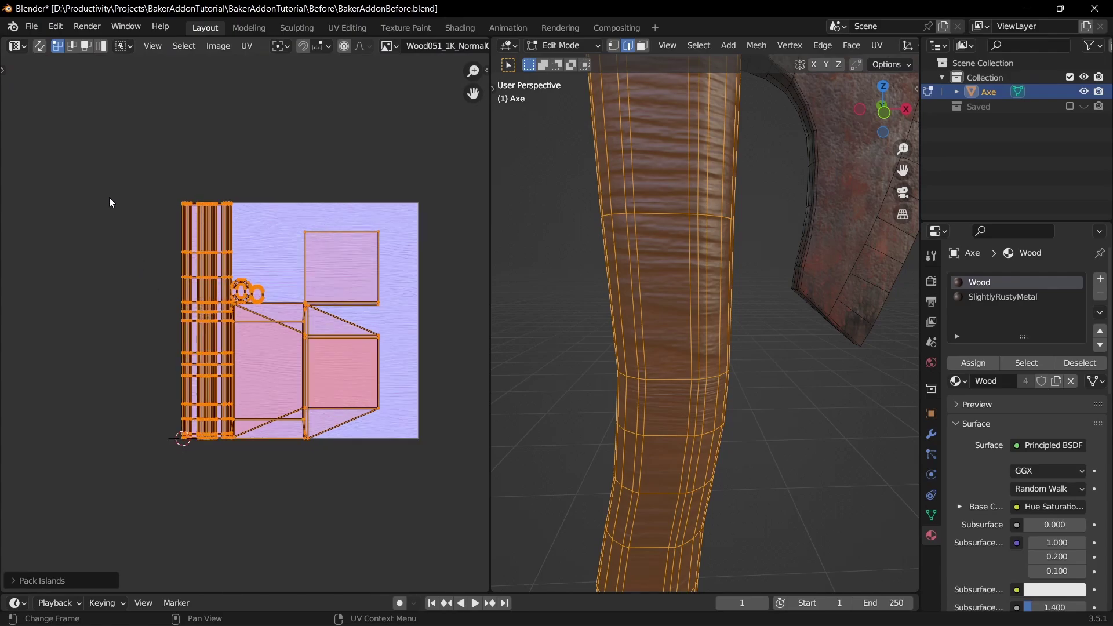
pyautogui.scroll(-6, 725, 348)
pyautogui.press('Tab')
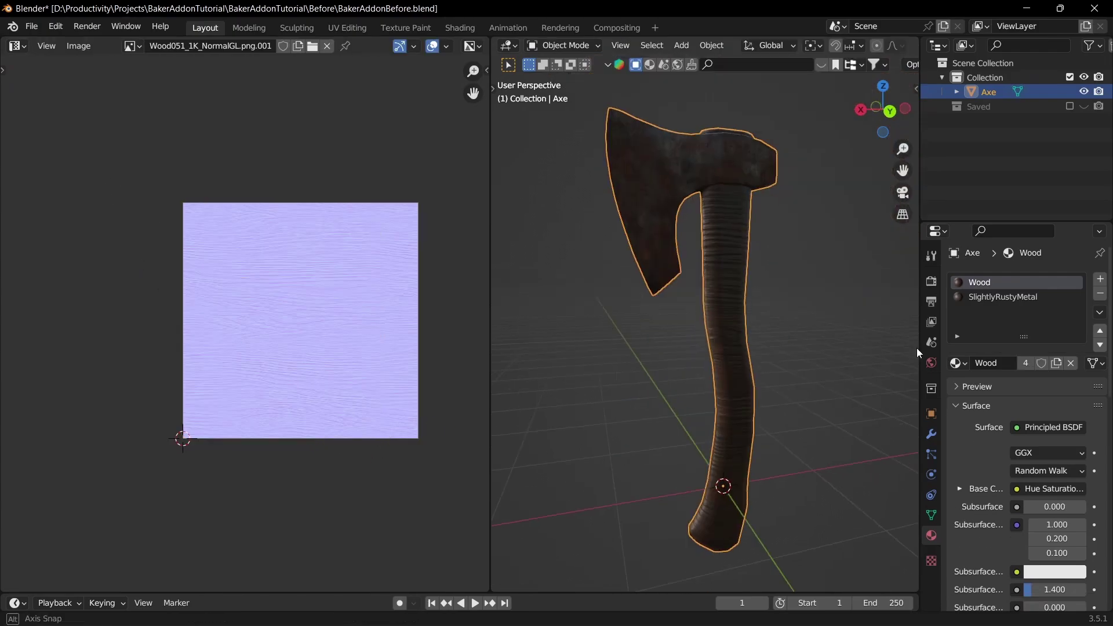
pyautogui.scroll(7, 768, 352)
pyautogui.scroll(-6, 655, 155)
pyautogui.moveTo(631, 353); pyautogui.dragTo(682, 379, button='middle')
# Step: Rotate the packed UV islands 90°, move them back inside the texture image, and check the grain on the handle
pyautogui.press('Tab')
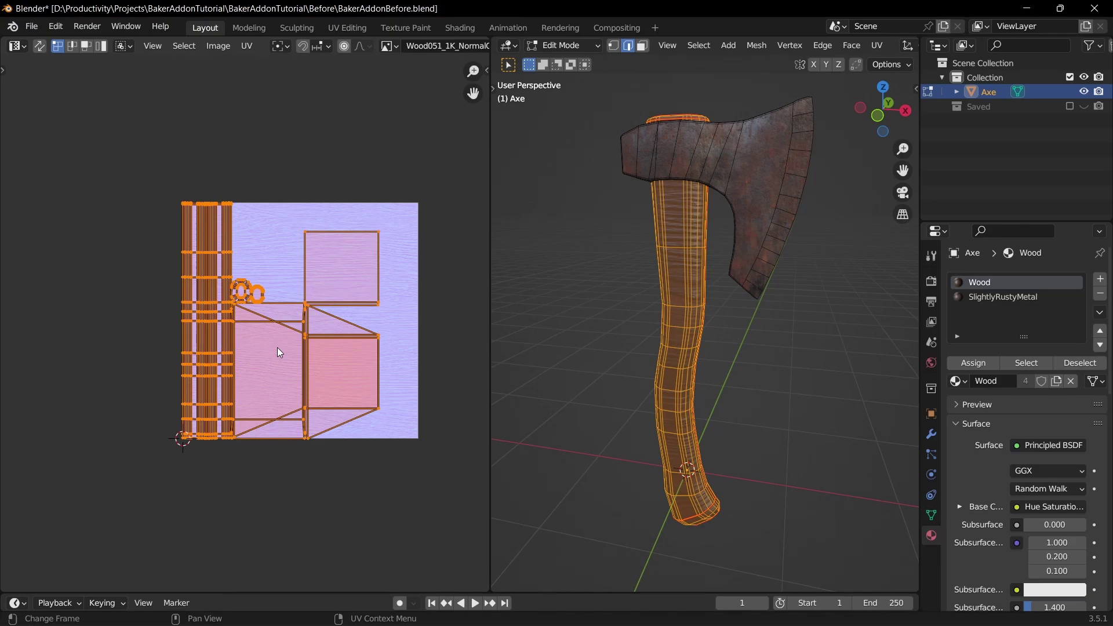
pyautogui.write('r90')
pyautogui.press('Return')
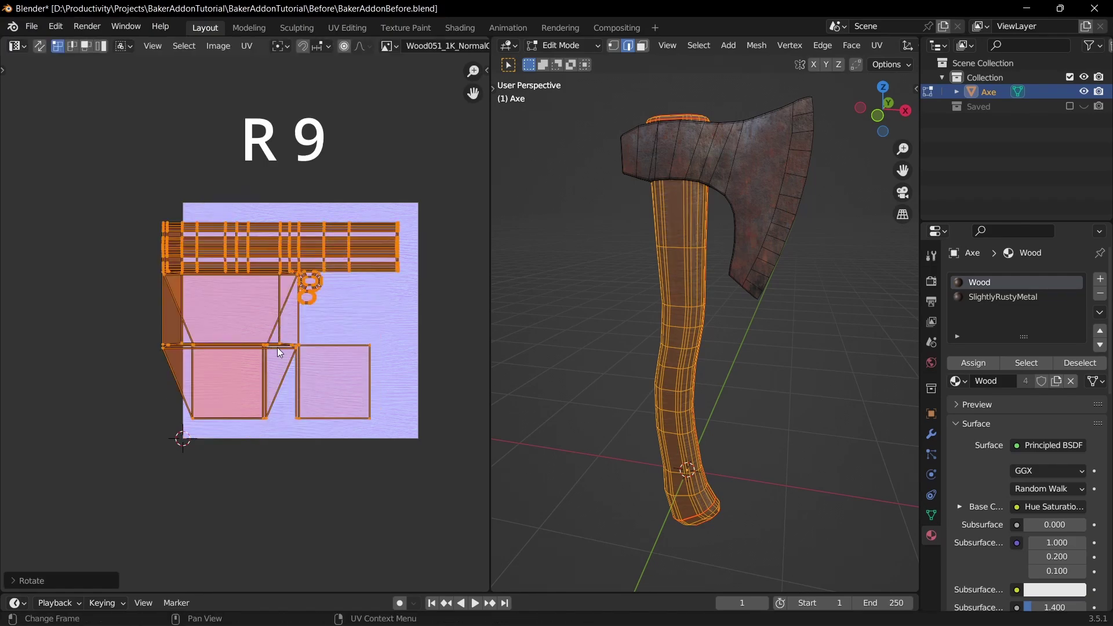
pyautogui.scroll(4, 225, 337)
pyautogui.moveTo(225, 336); pyautogui.dragTo(235, 354, button='middle')
pyautogui.press('g')
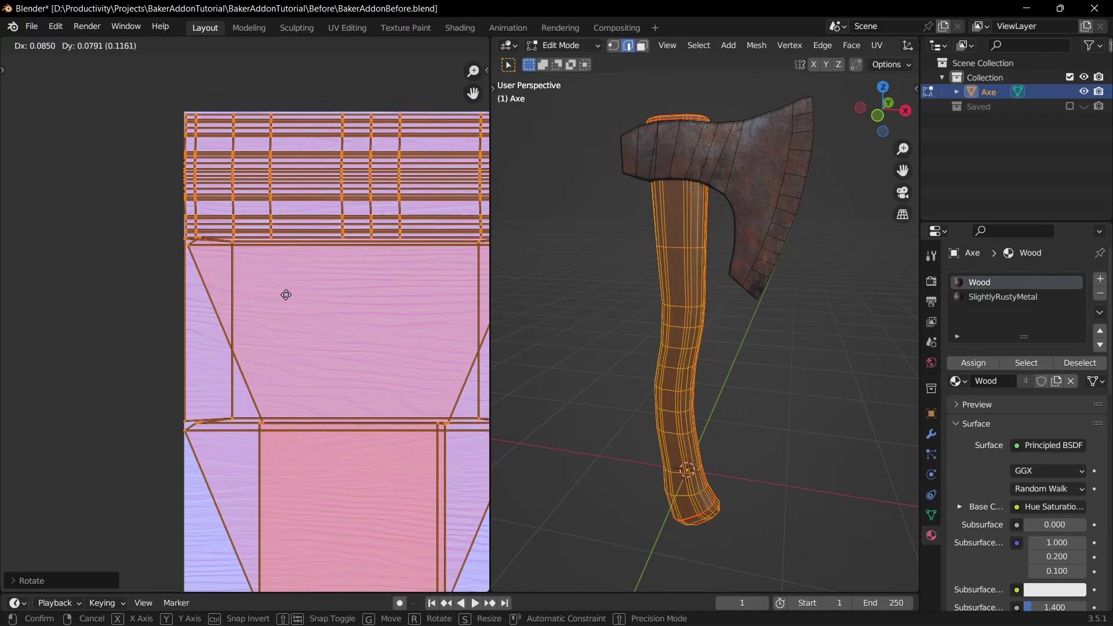
pyautogui.click(286, 296)
pyautogui.press('Tab')
pyautogui.scroll(4, 679, 314)
pyautogui.scroll(-3, 672, 321)
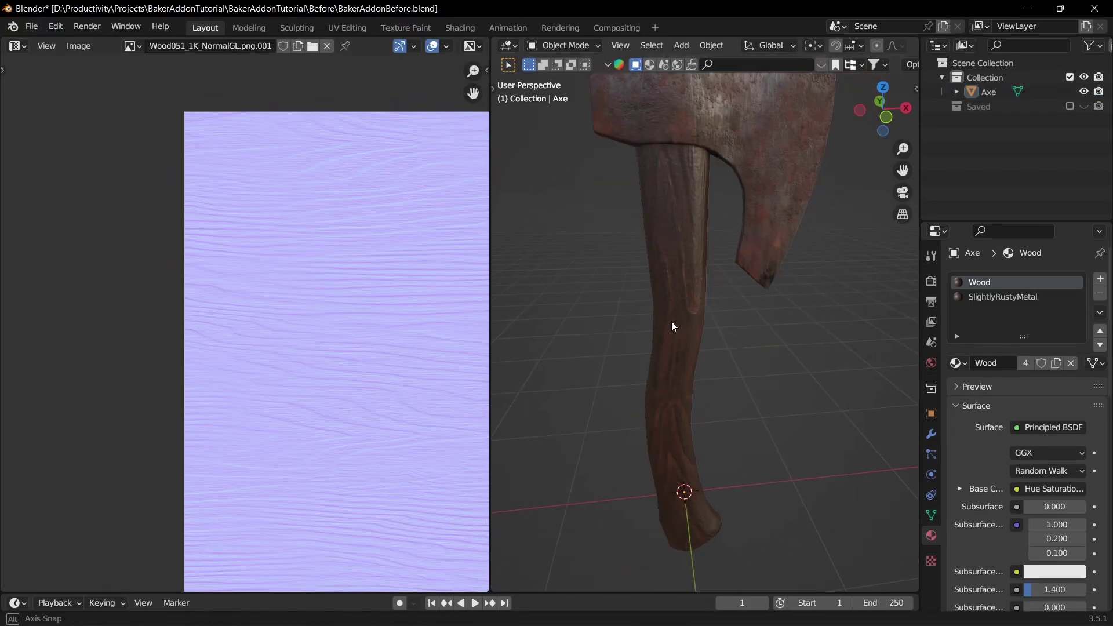
# Step: Unwrap the handle with Smart UV Project using a 66° angle limit, Scaled margin method, Correct Aspect and Scale to Bounds
pyautogui.press('Tab')
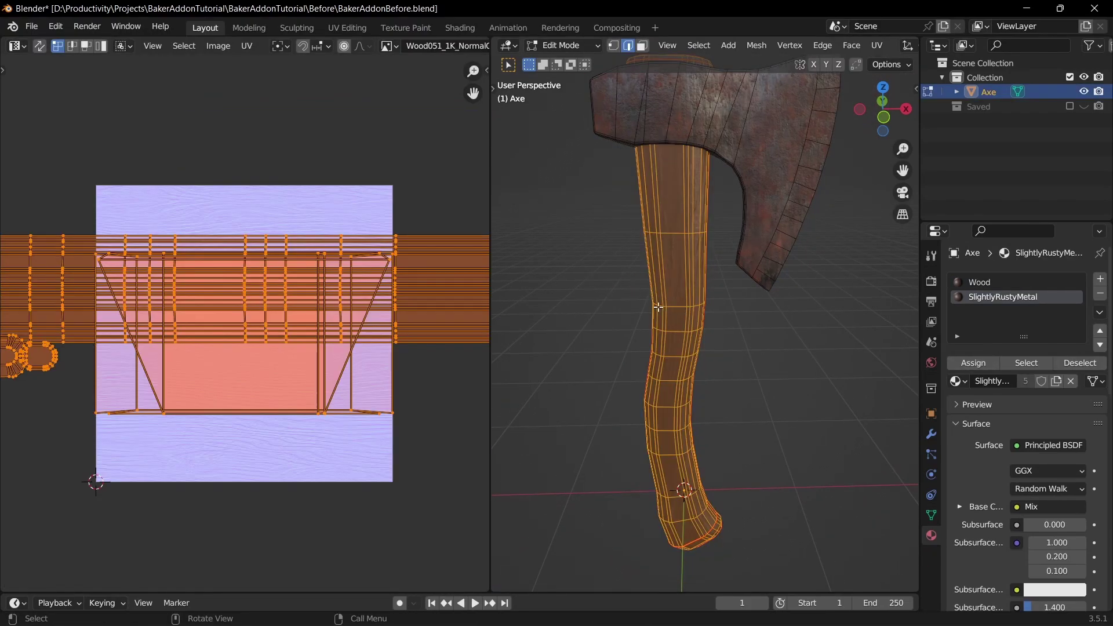
pyautogui.press('u')
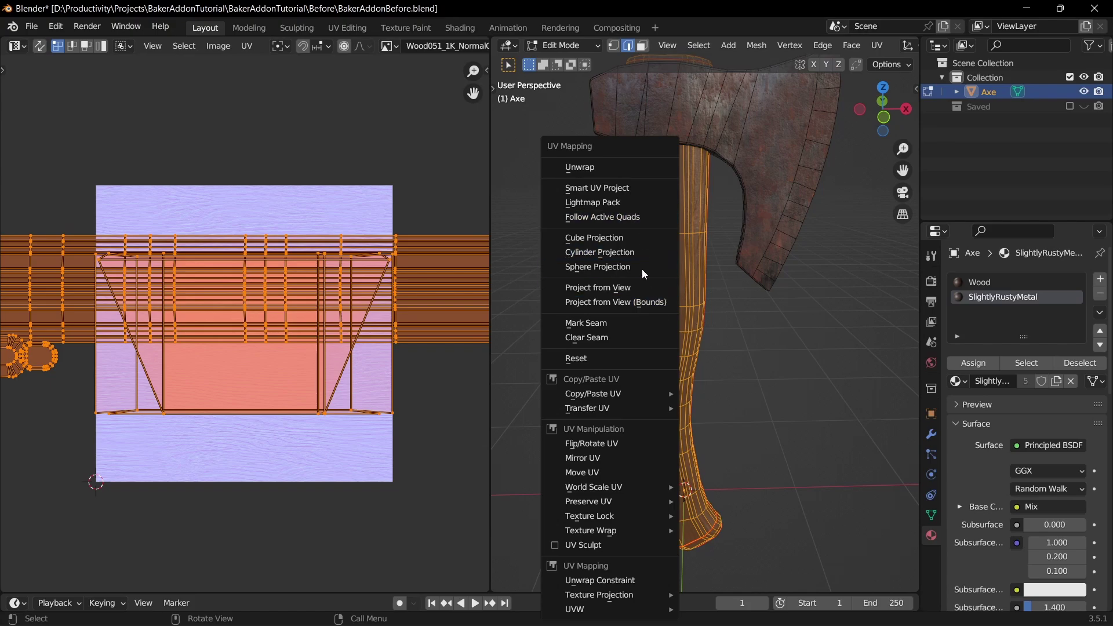
pyautogui.click(605, 189)
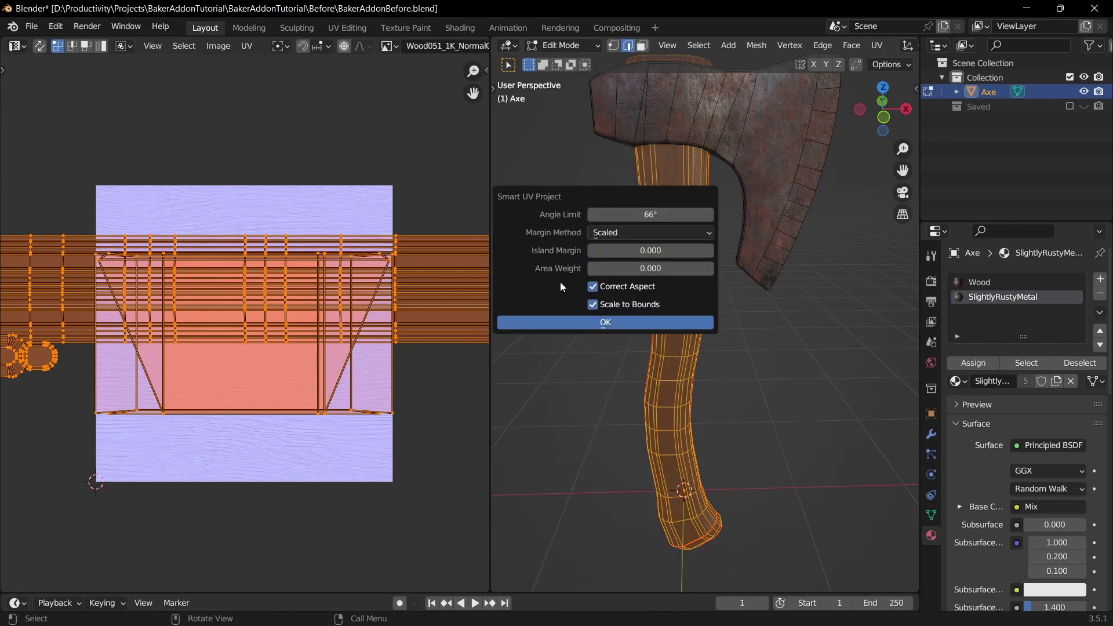
pyautogui.click(576, 323)
pyautogui.scroll(6, 605, 280)
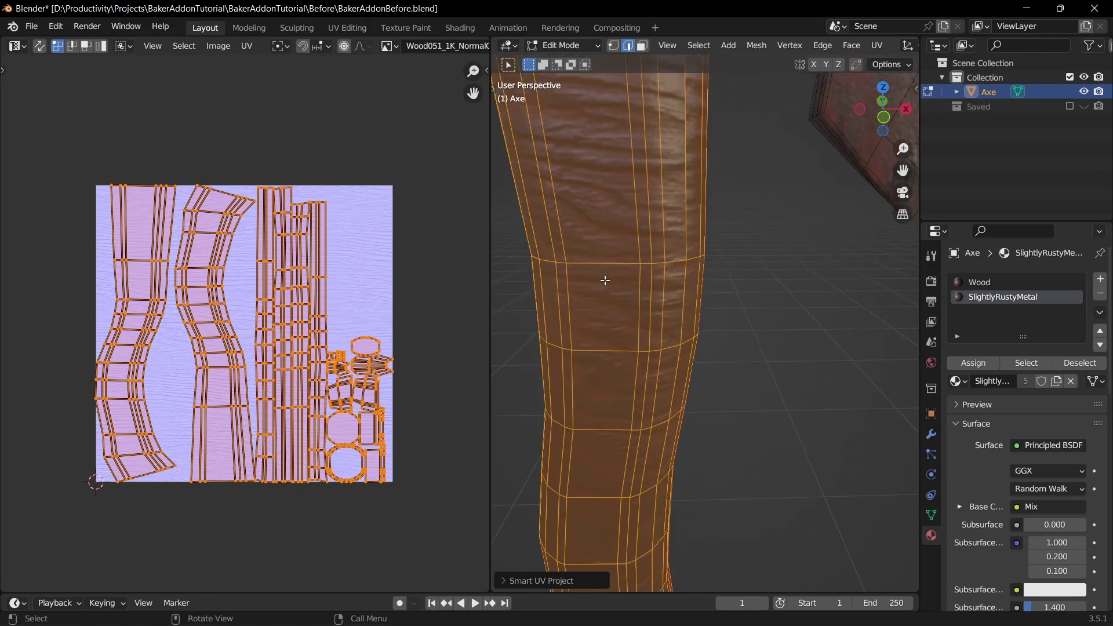
pyautogui.scroll(1, 549, 215)
# Step: Rotate the handle's UV islands 90° and check the wood grain on the axe
pyautogui.write('r90')
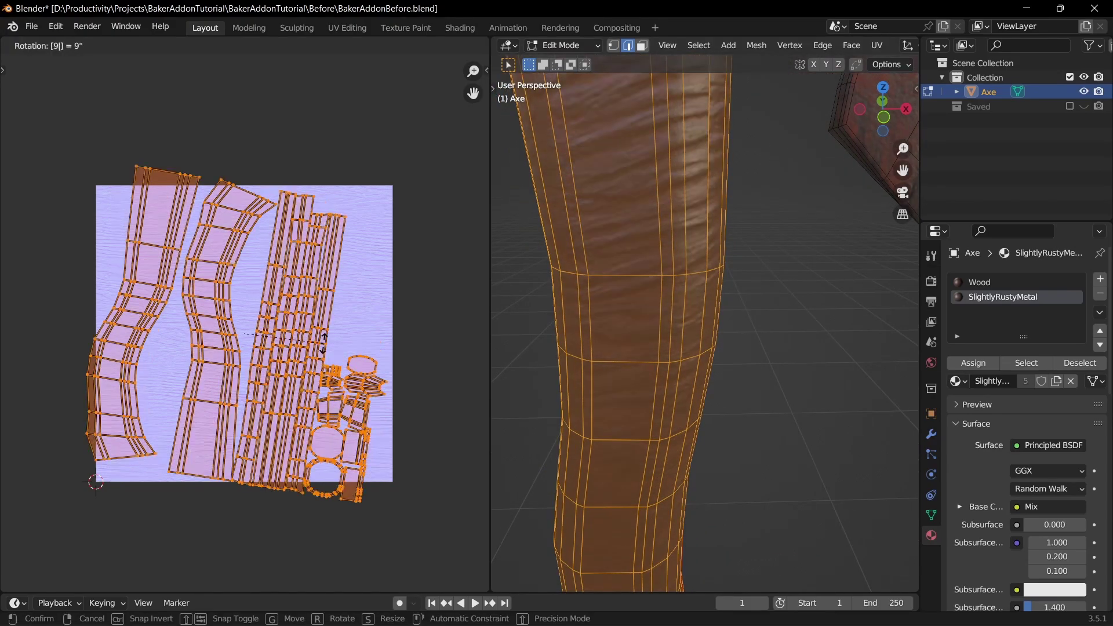
pyautogui.press('Return')
pyautogui.scroll(-3, 601, 311)
pyautogui.press('Tab')
pyautogui.scroll(-2, 601, 311)
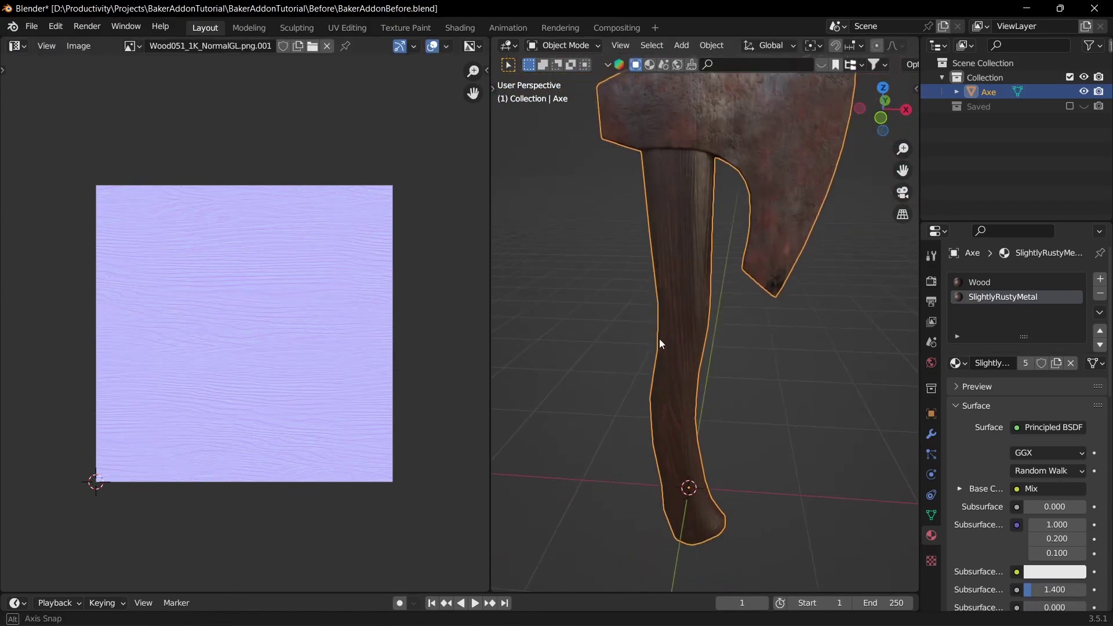
pyautogui.scroll(1, 660, 339)
# Step: Scale the handle's UV islands down, move them to the texture's upper-left corner, and check the wood grain
pyautogui.press('Tab')
pyautogui.scroll(-1, 656, 405)
pyautogui.moveTo(646, 408); pyautogui.dragTo(632, 410, button='middle')
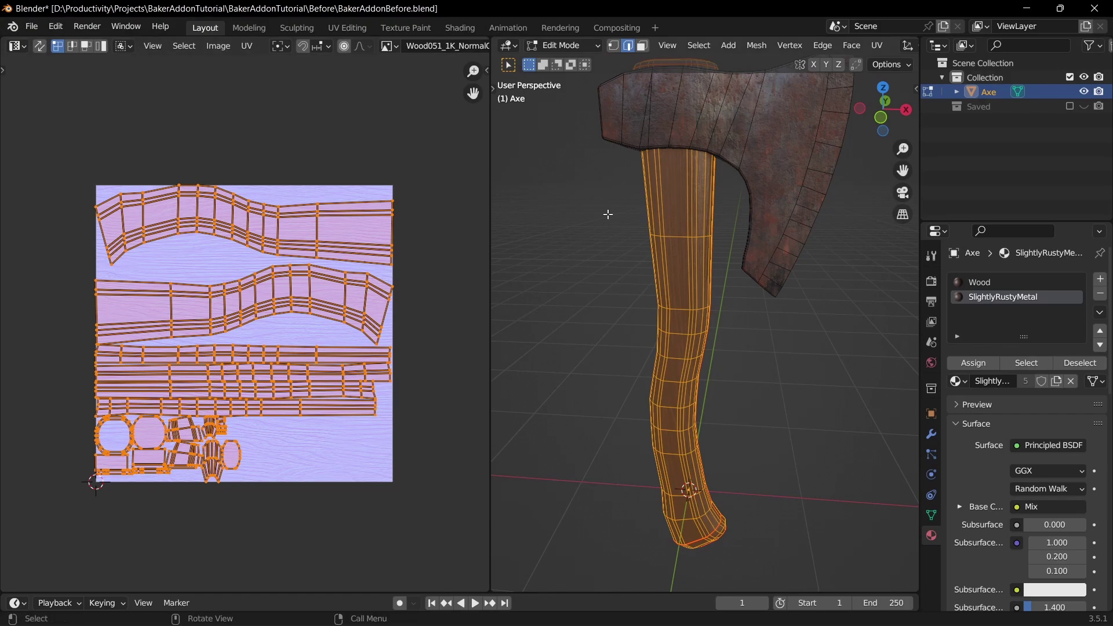
pyautogui.press('s')
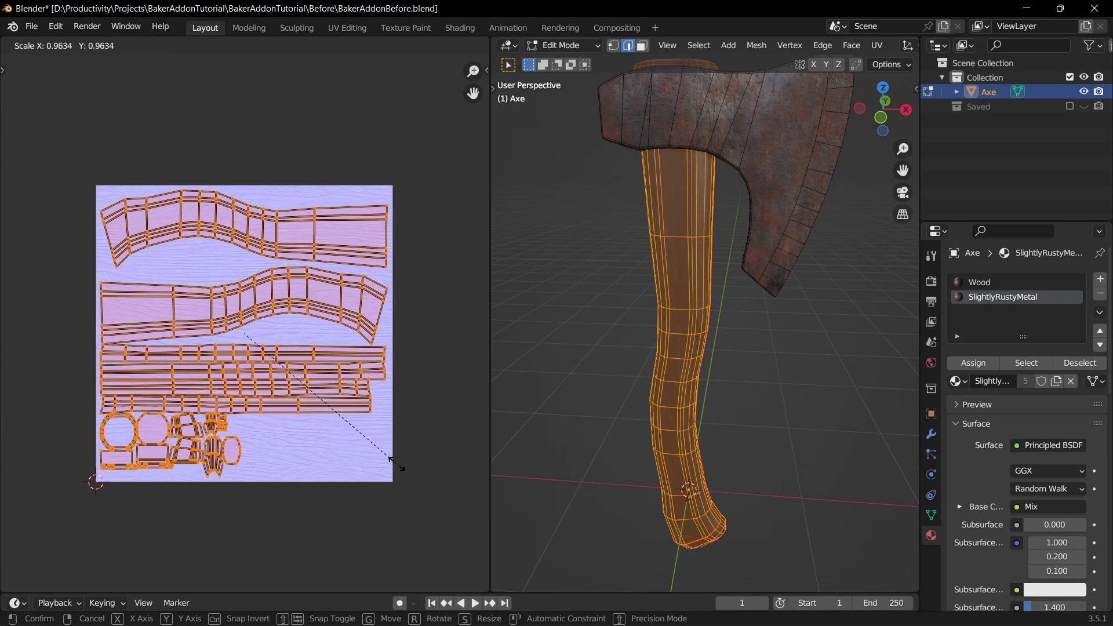
pyautogui.click(342, 433)
pyautogui.press('g')
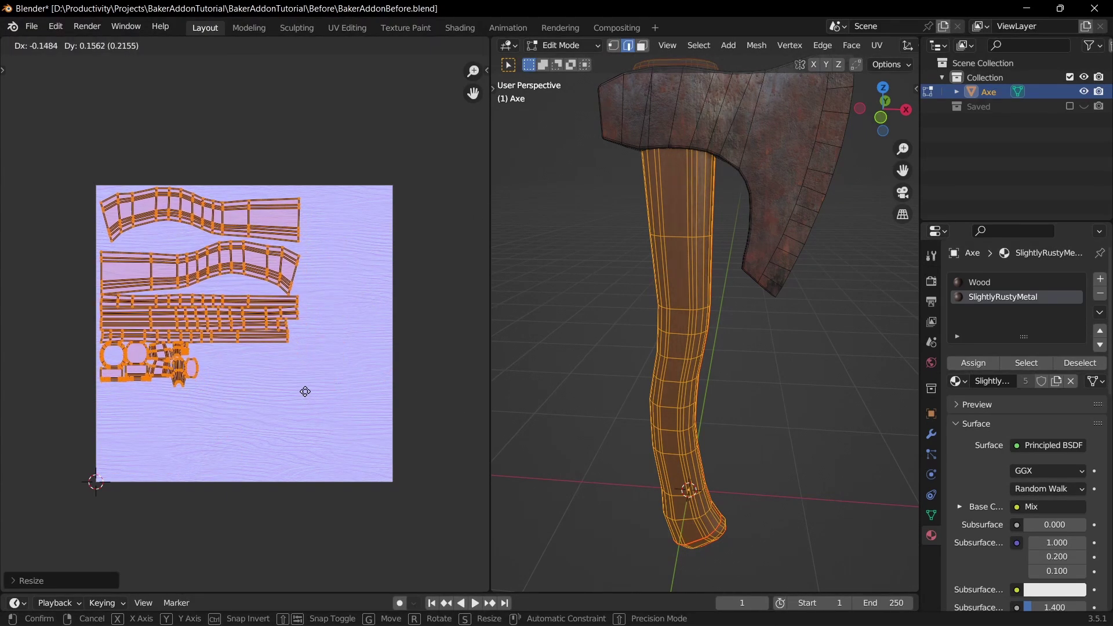
pyautogui.click(302, 389)
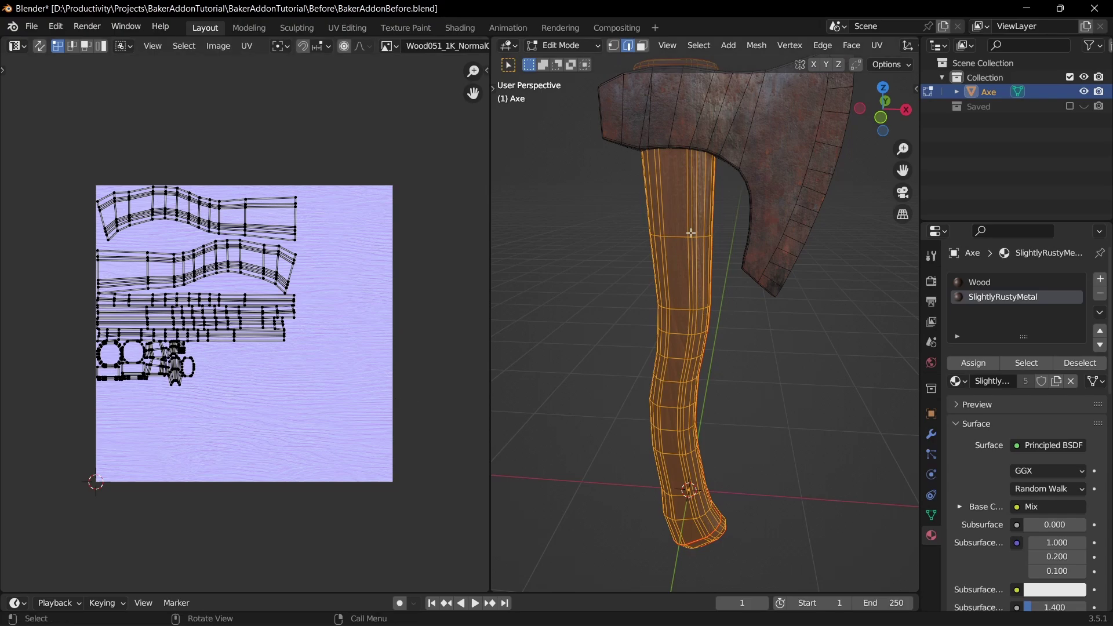
pyautogui.press('Tab')
pyautogui.scroll(2, 677, 270)
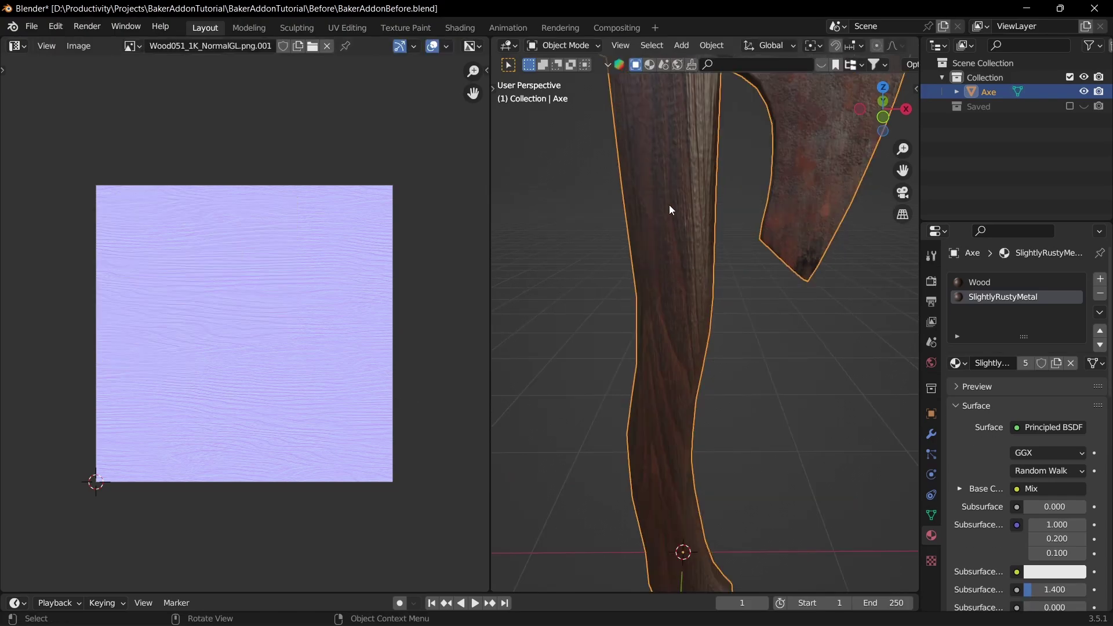
# Step: Switch to the Shader Editor and examine the Texture Coordinate and Mapping nodes of the SlightlyRustyMetal material
pyautogui.click(17, 46)
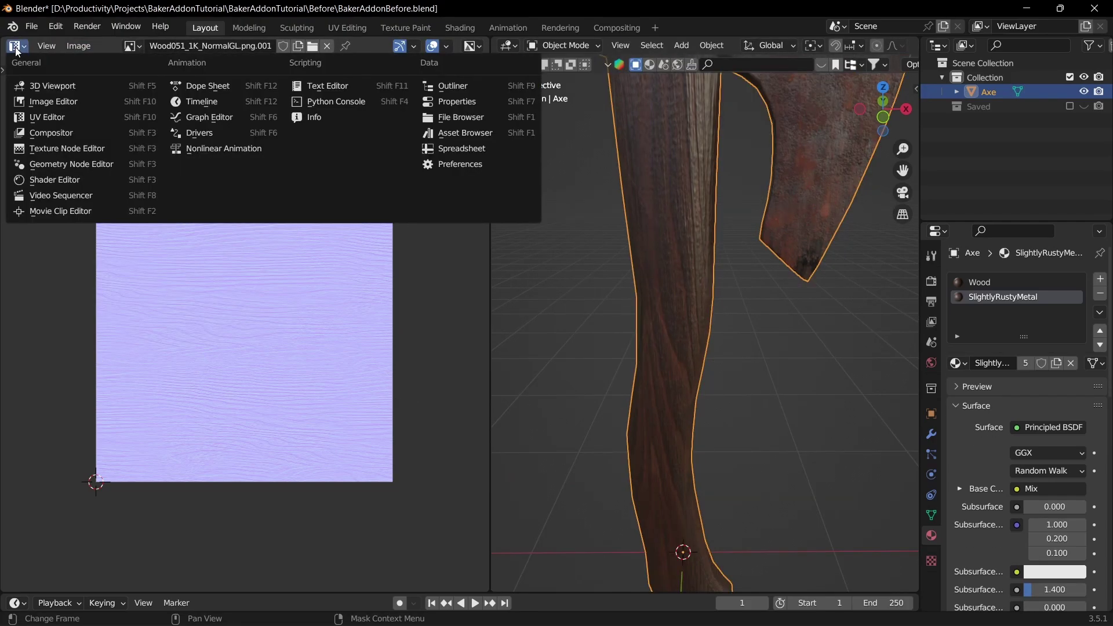
pyautogui.click(55, 180)
pyautogui.scroll(4, 81, 217)
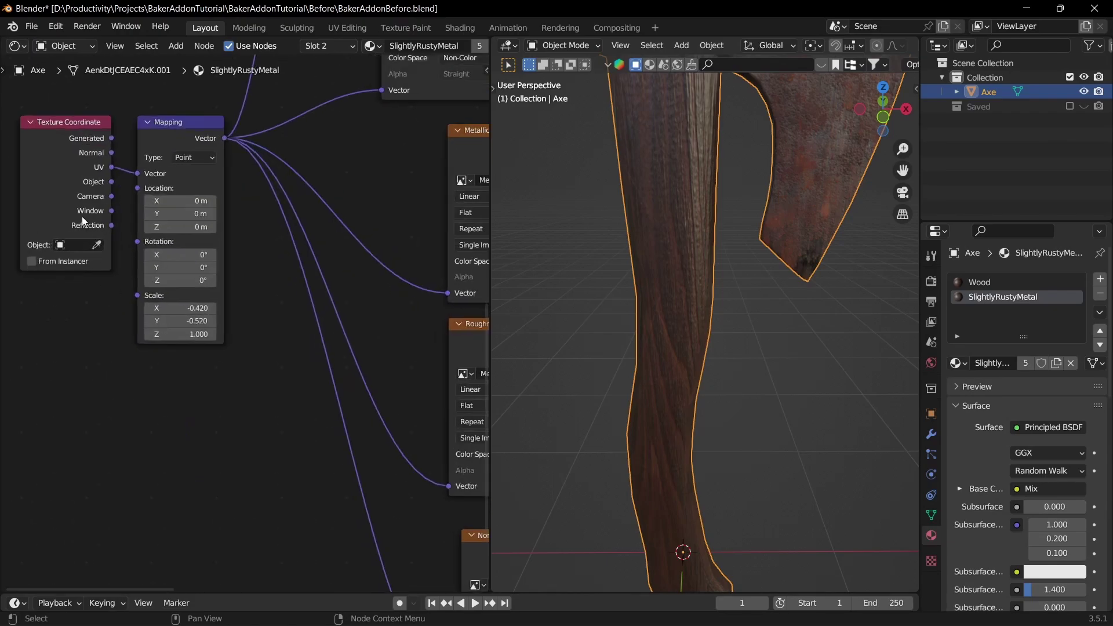
pyautogui.moveTo(28, 107); pyautogui.dragTo(168, 169)
pyautogui.scroll(-3, 223, 221)
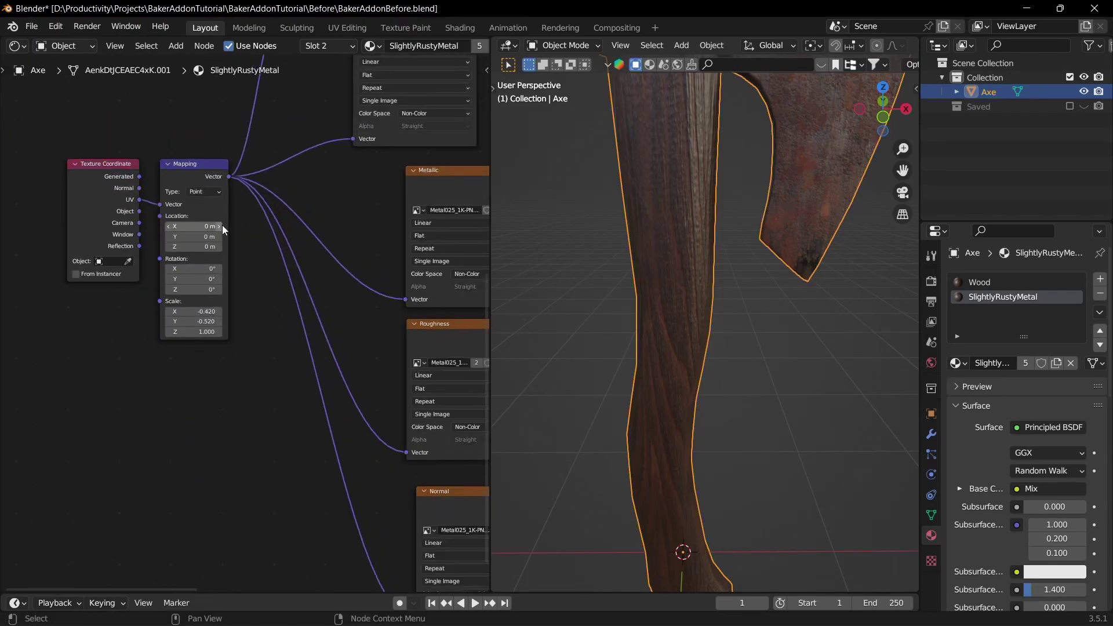
# Step: Search the add-on preferences for "node" to check Node Wrangler, and add Texture Coordinate and Mapping nodes to the loose Normal texture
pyautogui.click(55, 26)
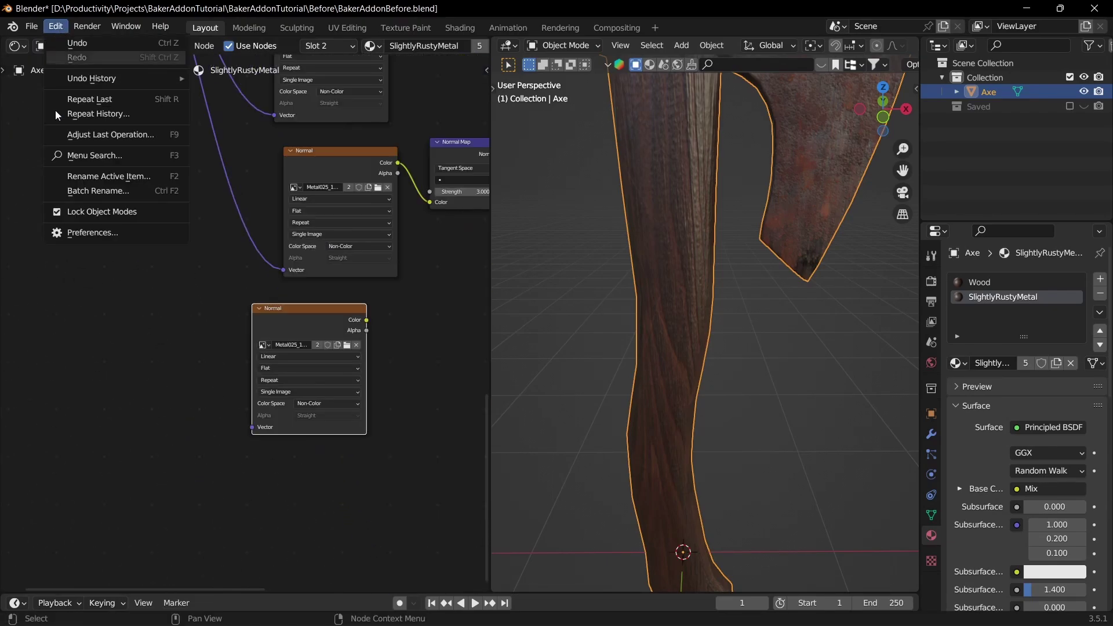
pyautogui.click(85, 229)
pyautogui.hotkey('ctrl', 'f')
pyautogui.write('node')
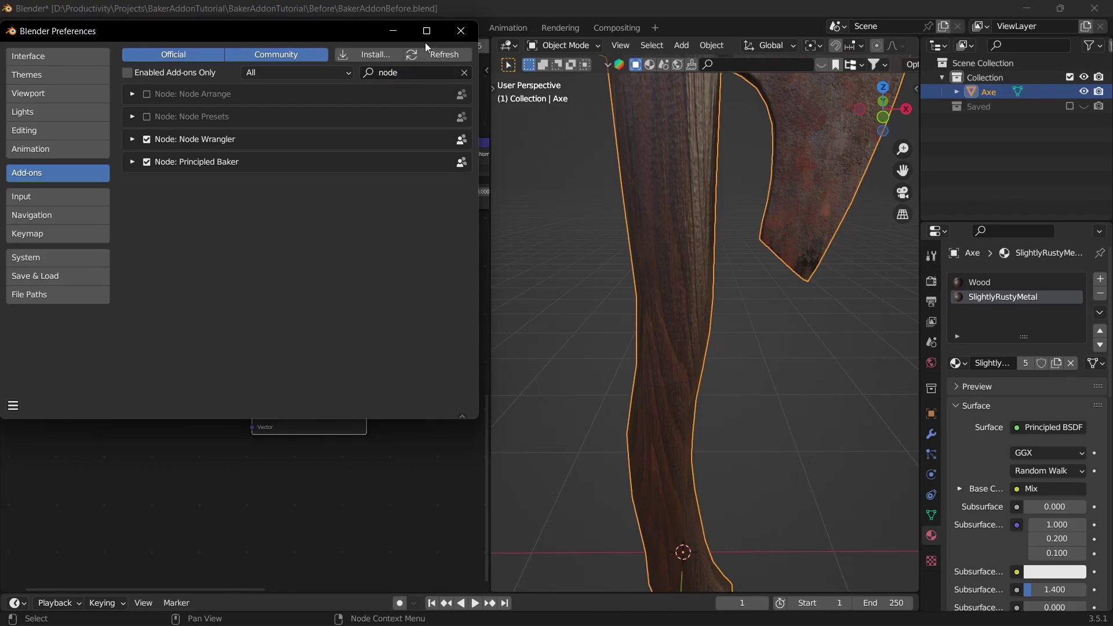
pyautogui.click(460, 30)
pyautogui.hotkey('ctrl', 't')
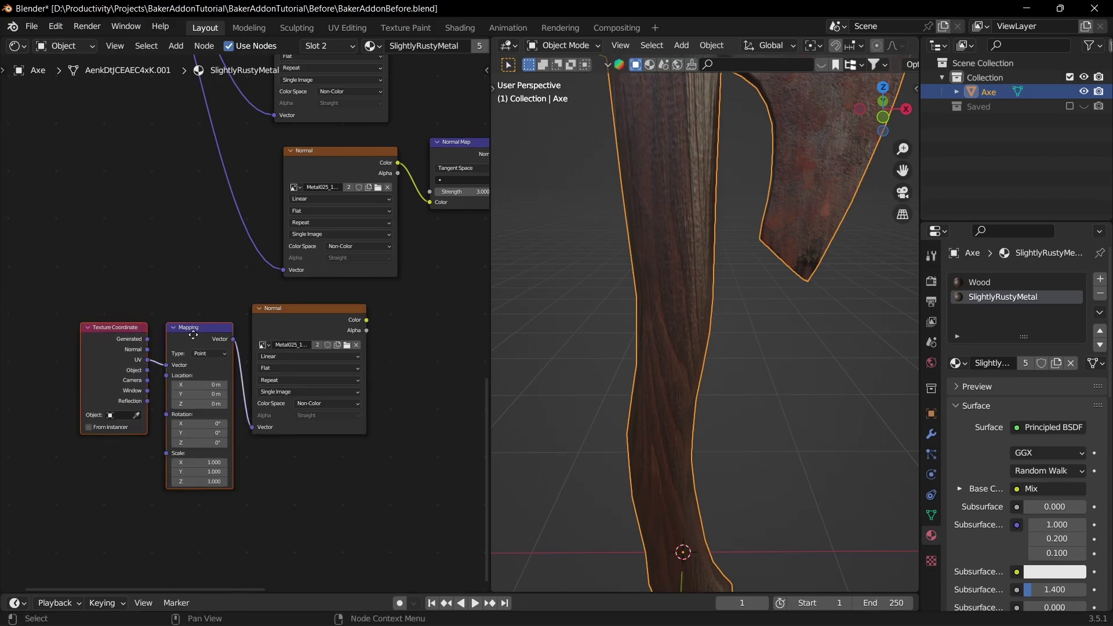
pyautogui.moveTo(193, 335); pyautogui.dragTo(162, 322)
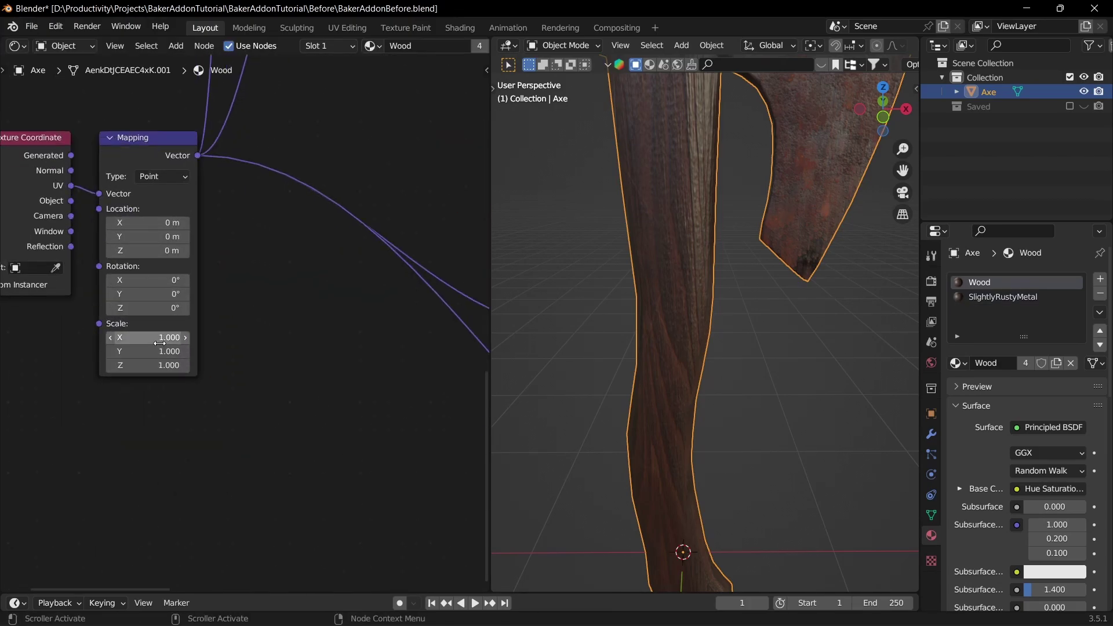
# Step: Set the Wood material's Mapping scale to 1.060 on all axes, and reopen the handle's UV layout in the UV Editor
pyautogui.moveTo(160, 340); pyautogui.dragTo(144, 366)
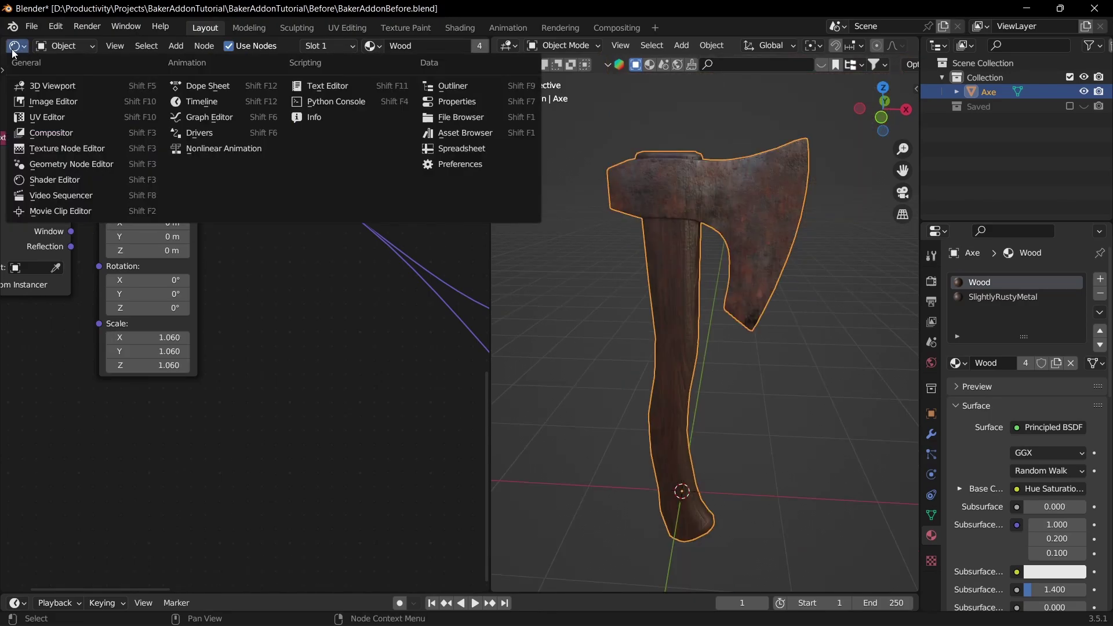
pyautogui.click(47, 116)
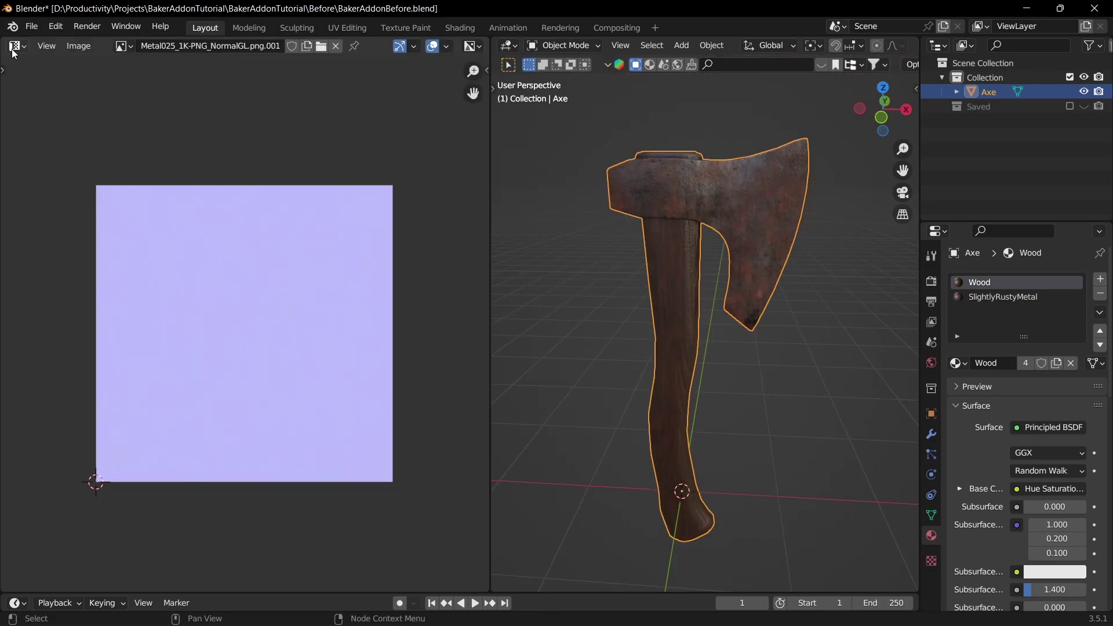
pyautogui.scroll(1, 250, 217)
pyautogui.press('Tab')
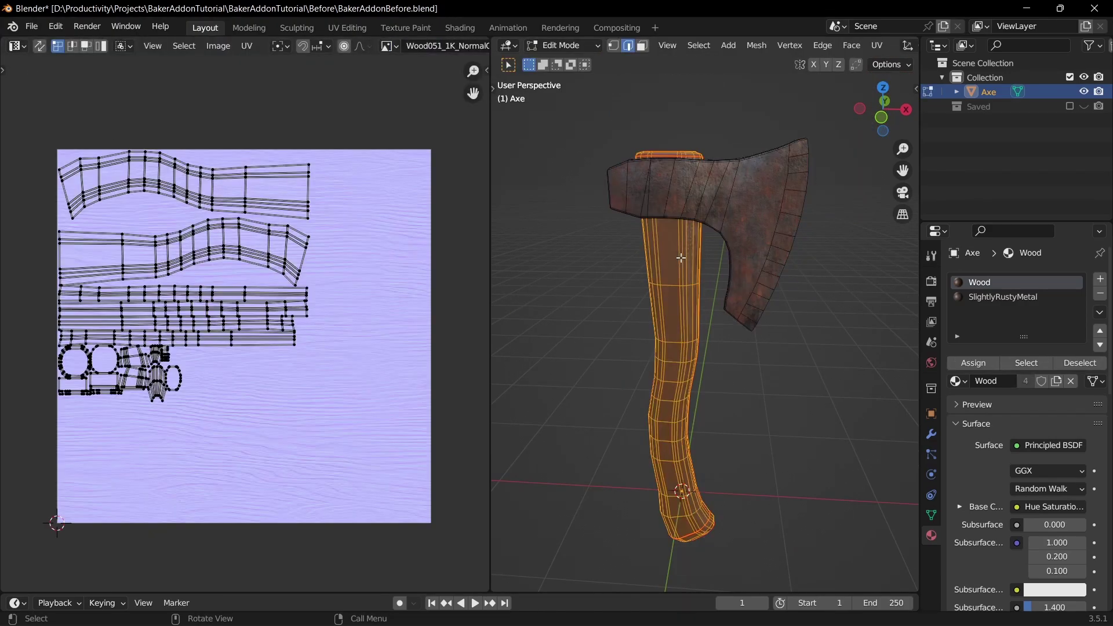
# Step: Select the faces assigned to the SlightlyRustyMetal material, and clear the selection again
pyautogui.click(788, 232)
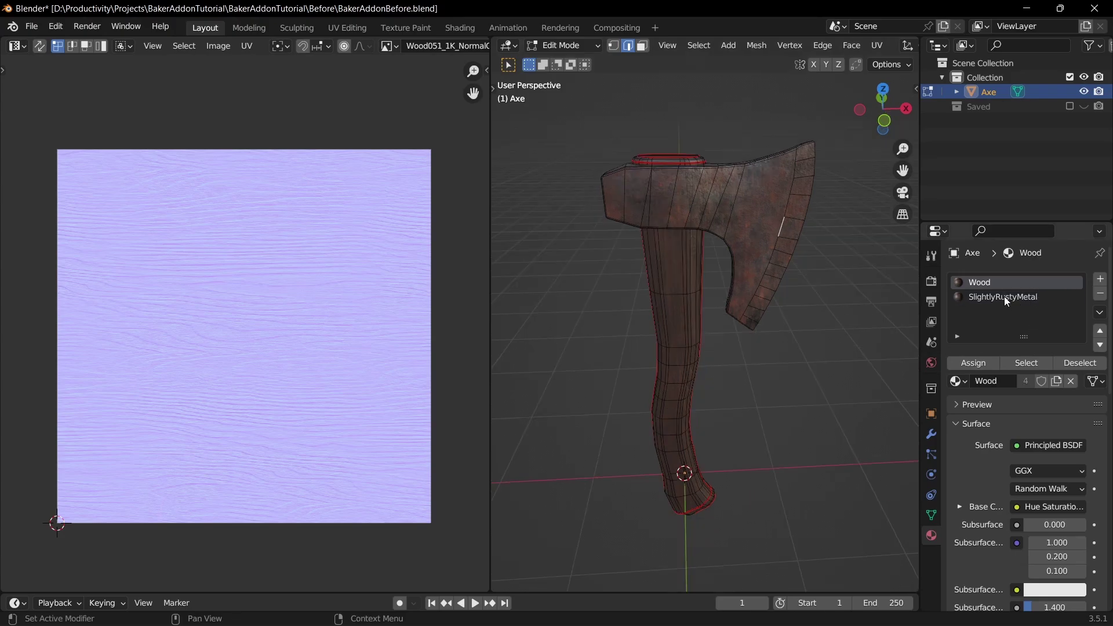
pyautogui.click(998, 294)
pyautogui.click(1021, 366)
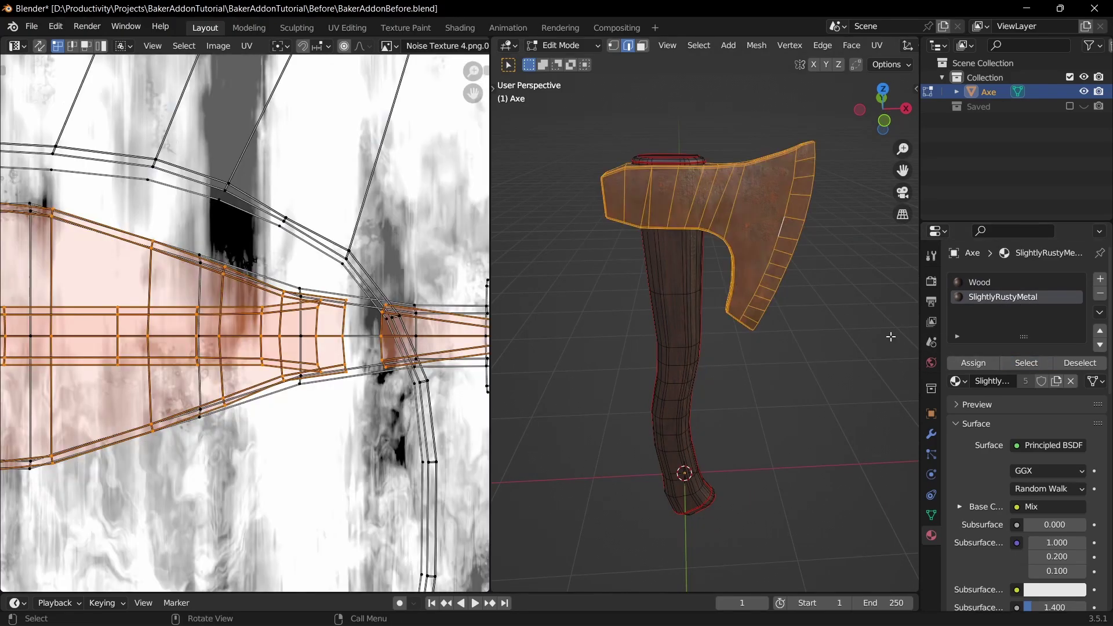
pyautogui.hotkey('alt', 'a')
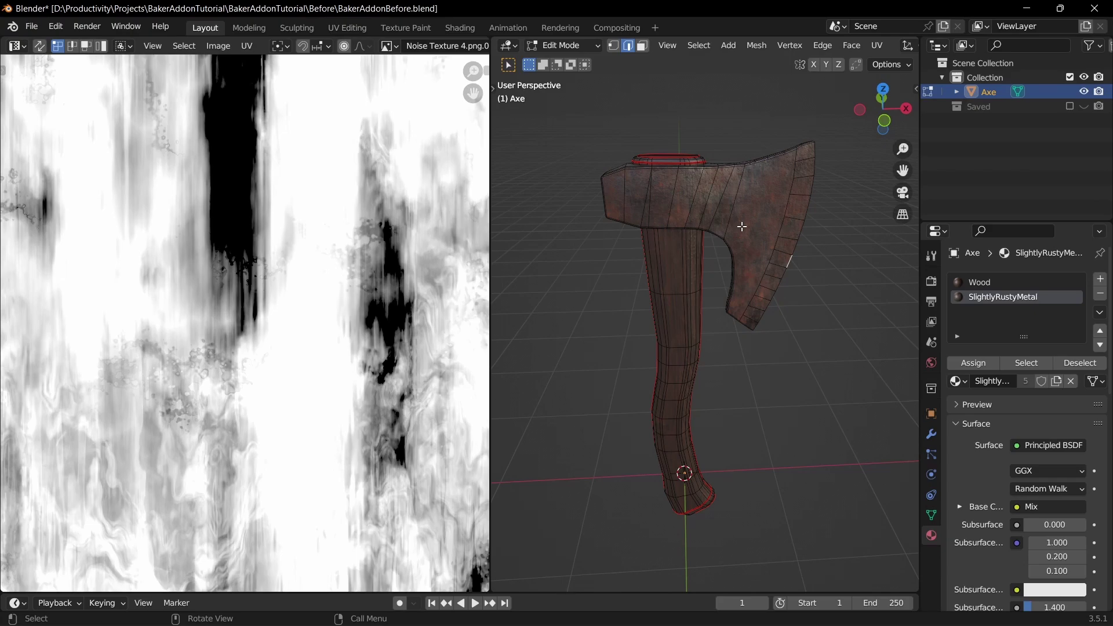
# Step: Select the axe head's linked geometry, try the UVs and Seam delimiters, and set Delimit to Material
pyautogui.press('l')
pyautogui.moveTo(741, 226); pyautogui.dragTo(784, 203, button='middle')
pyautogui.click(569, 582)
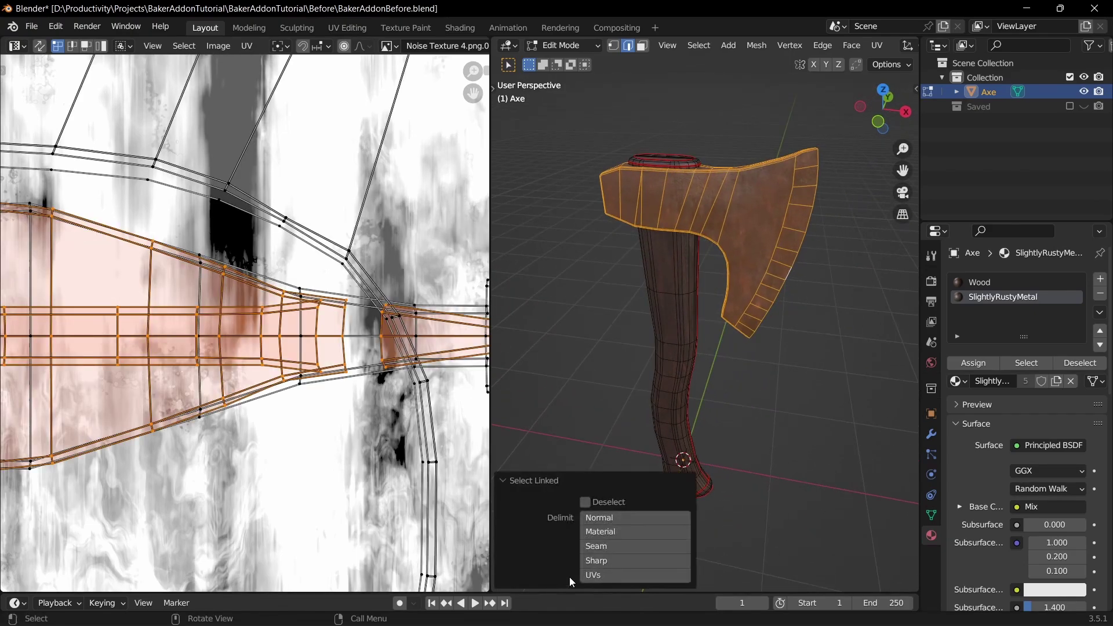
pyautogui.click(604, 531)
pyautogui.click(604, 560)
pyautogui.click(605, 575)
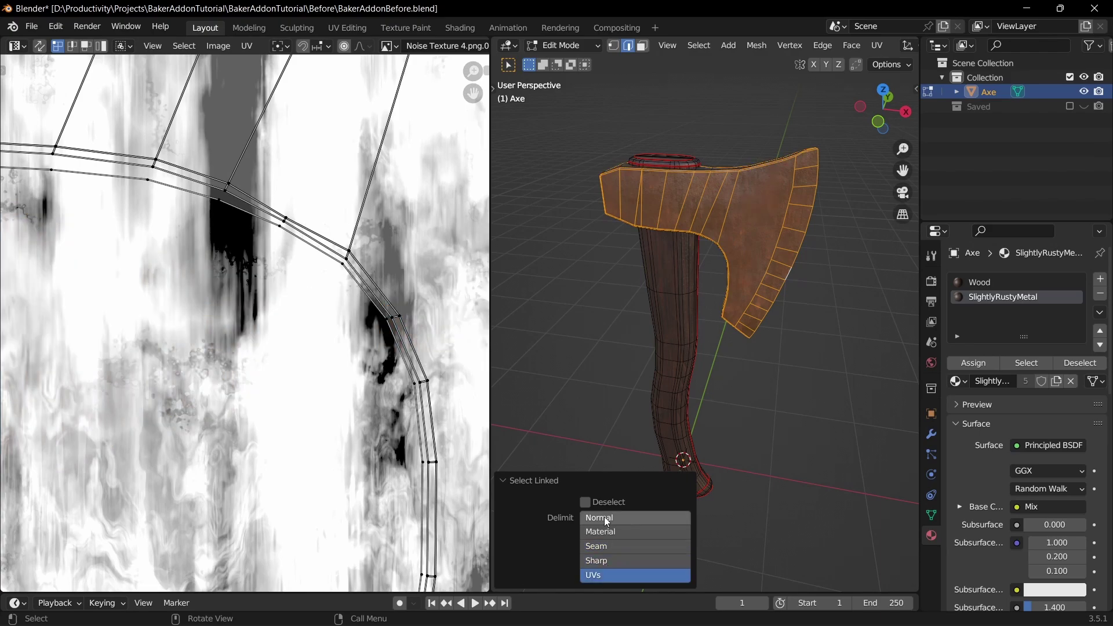
pyautogui.click(605, 546)
pyautogui.click(604, 531)
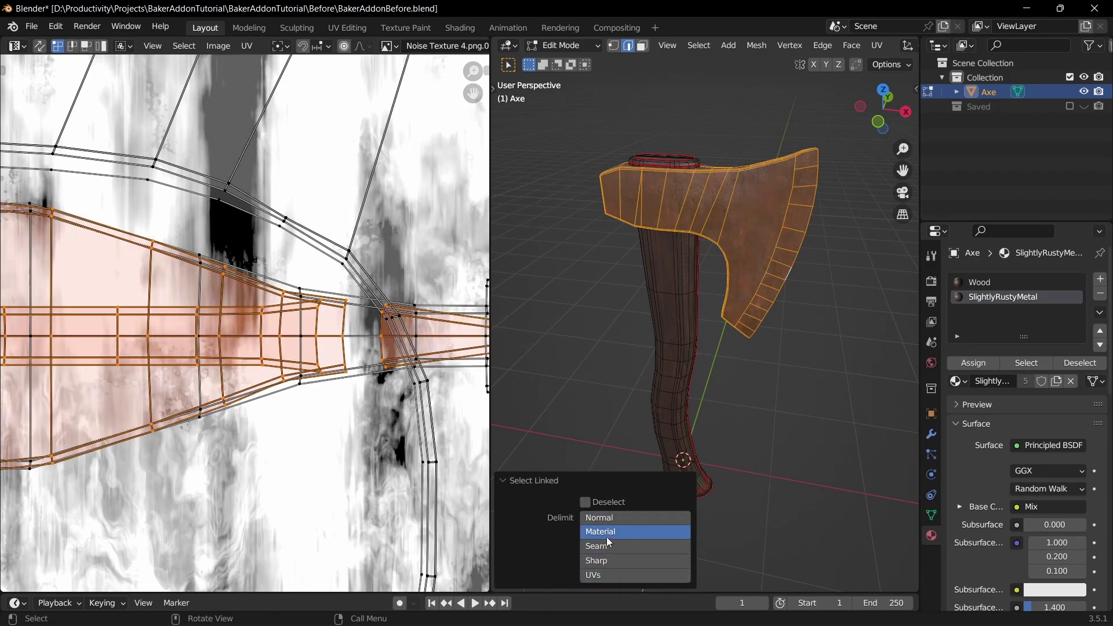
# Step: Examine the axe head's UV layout on the texture and compare it with the layout of the whole mesh
pyautogui.moveTo(787, 261); pyautogui.dragTo(738, 296, button='middle')
pyautogui.scroll(-8, 328, 263)
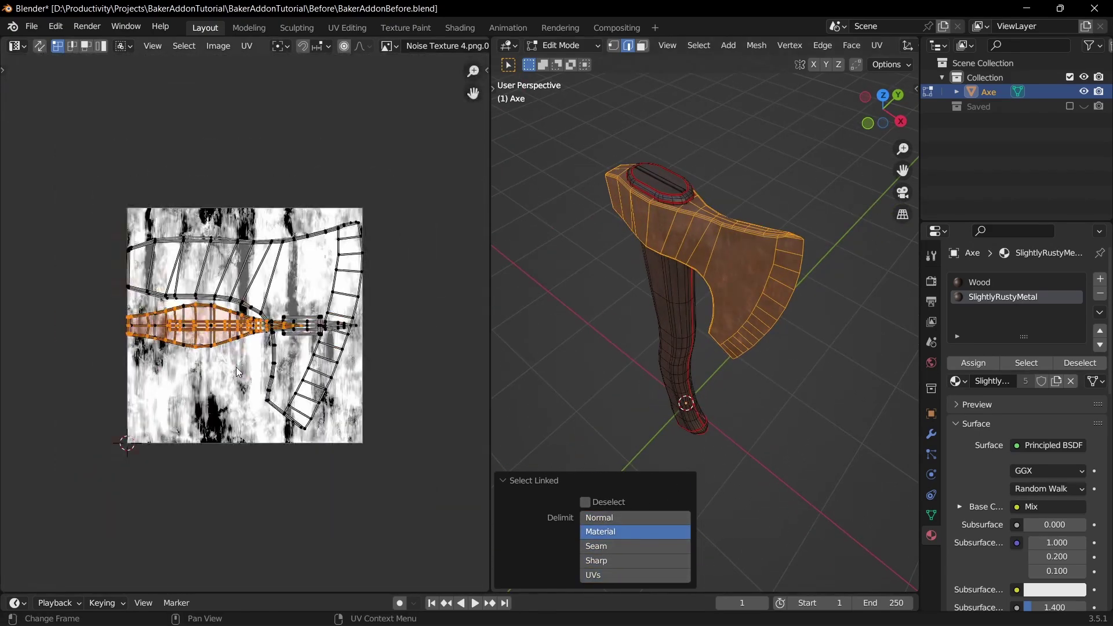
pyautogui.scroll(1, 301, 305)
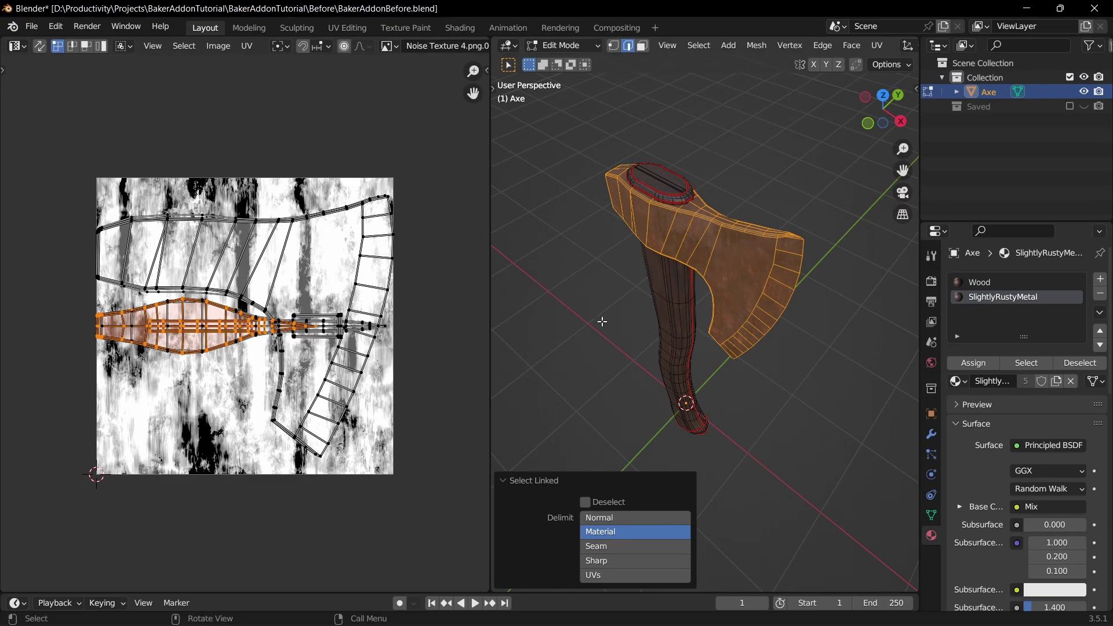
pyautogui.moveTo(604, 319); pyautogui.dragTo(659, 291, button='middle')
pyautogui.press('a')
pyautogui.press('Home')
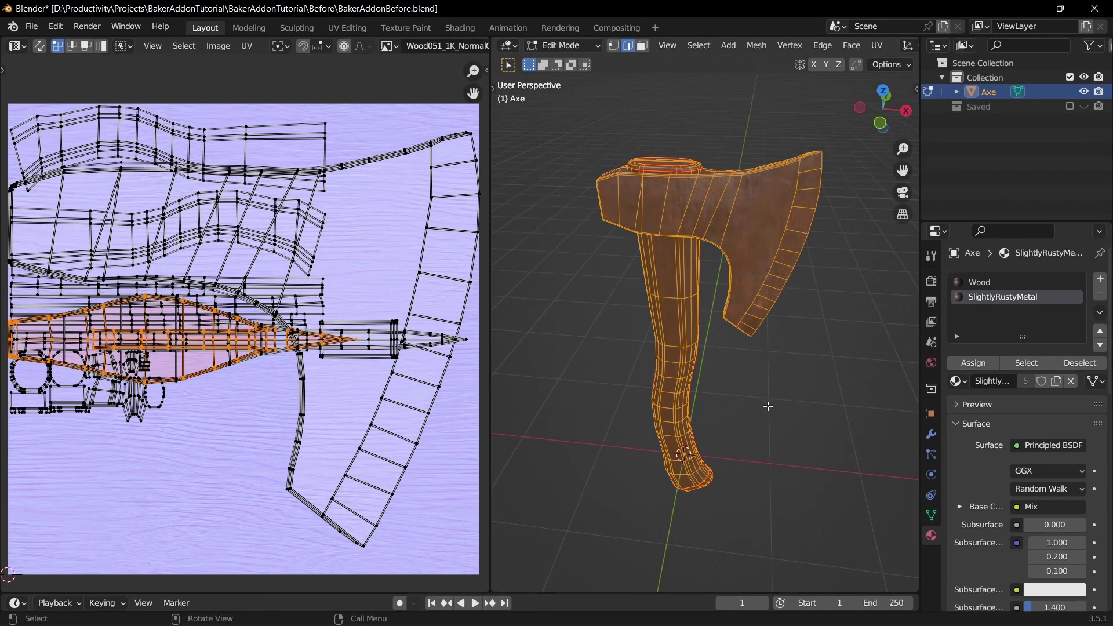
# Step: Select only the axe head's linked geometry and unwrap it with Smart UV Project at a 66° angle limit
pyautogui.click(766, 205)
pyautogui.press('l')
pyautogui.scroll(-1, 766, 204)
pyautogui.scroll(-7, 147, 263)
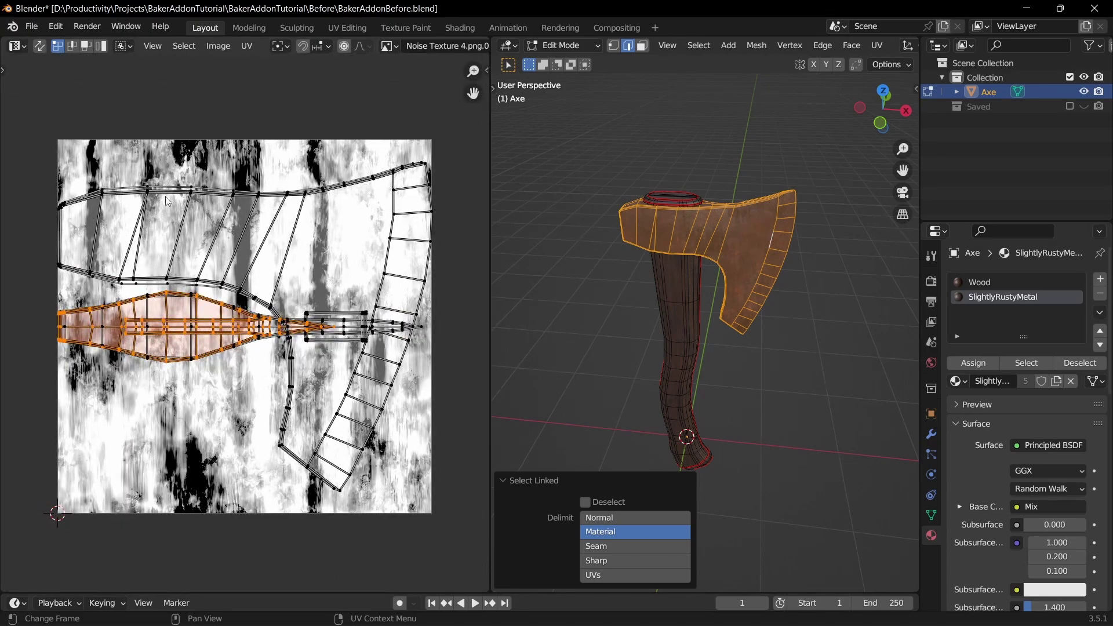
pyautogui.scroll(5, 761, 143)
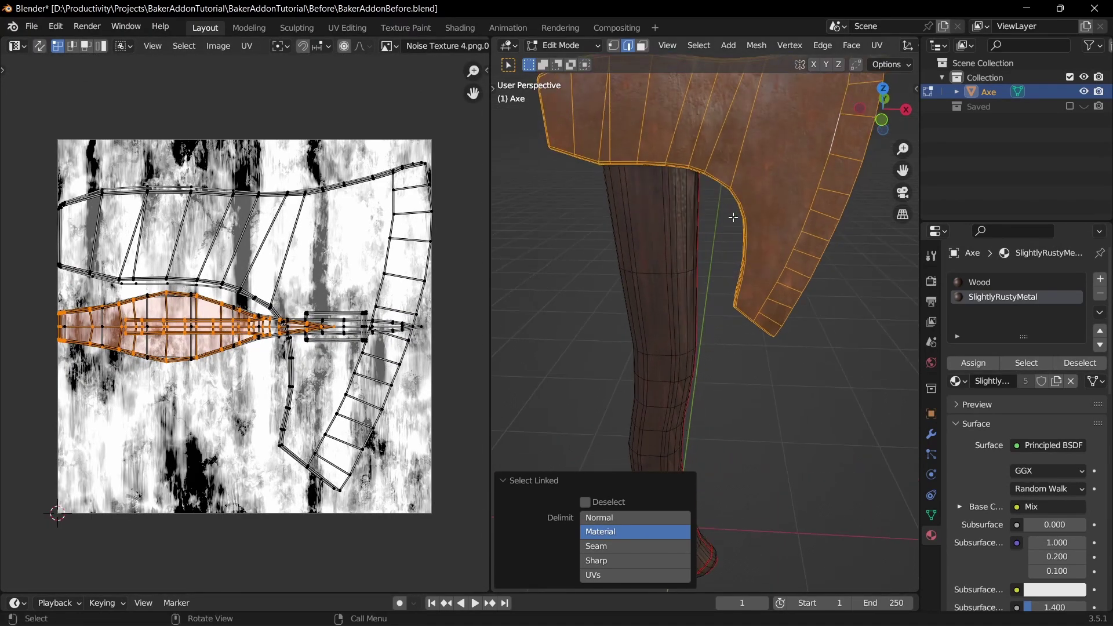
pyautogui.scroll(-2, 761, 144)
pyautogui.press('u')
pyautogui.click(722, 190)
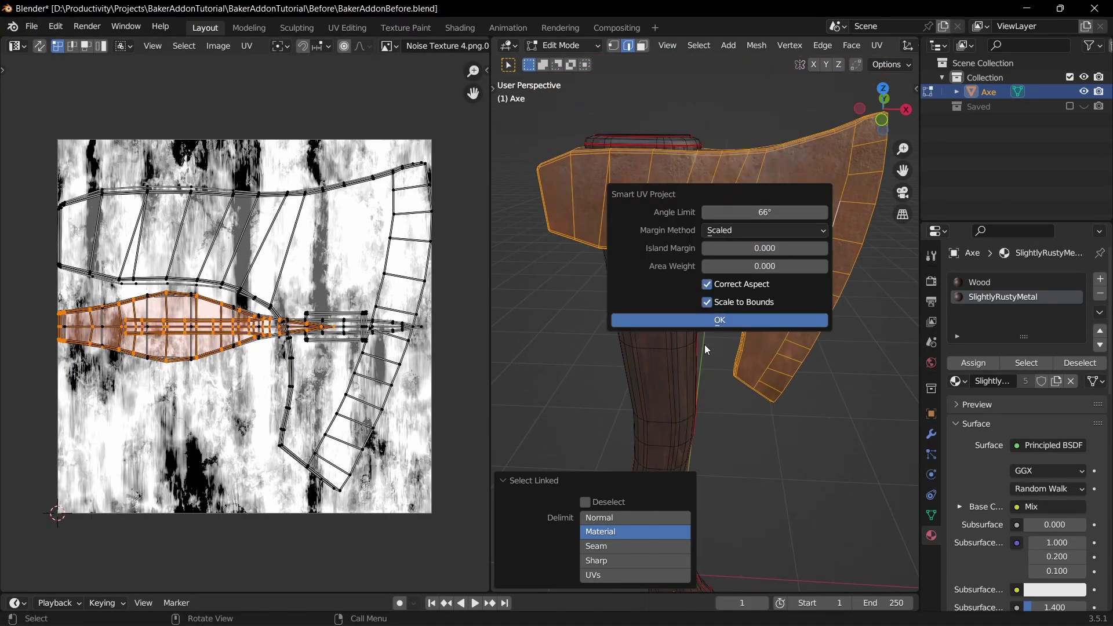
pyautogui.click(704, 320)
# Step: Rotate the axe head's UV islands by 90° and move them to the empty area beside the texture
pyautogui.write('r')
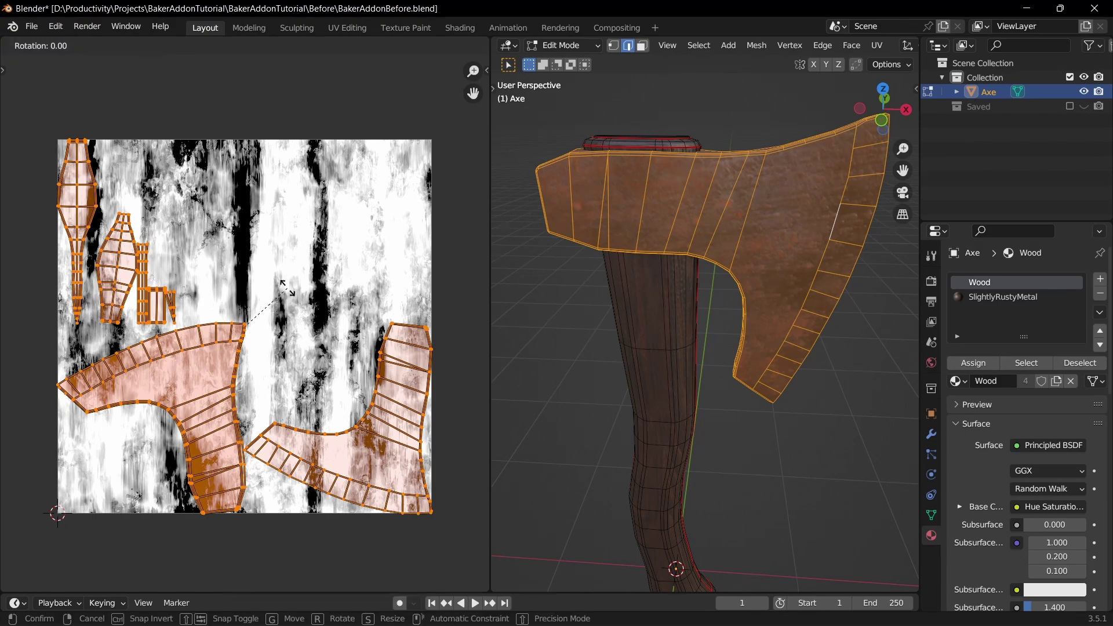
pyautogui.write('90')
pyautogui.press('Return')
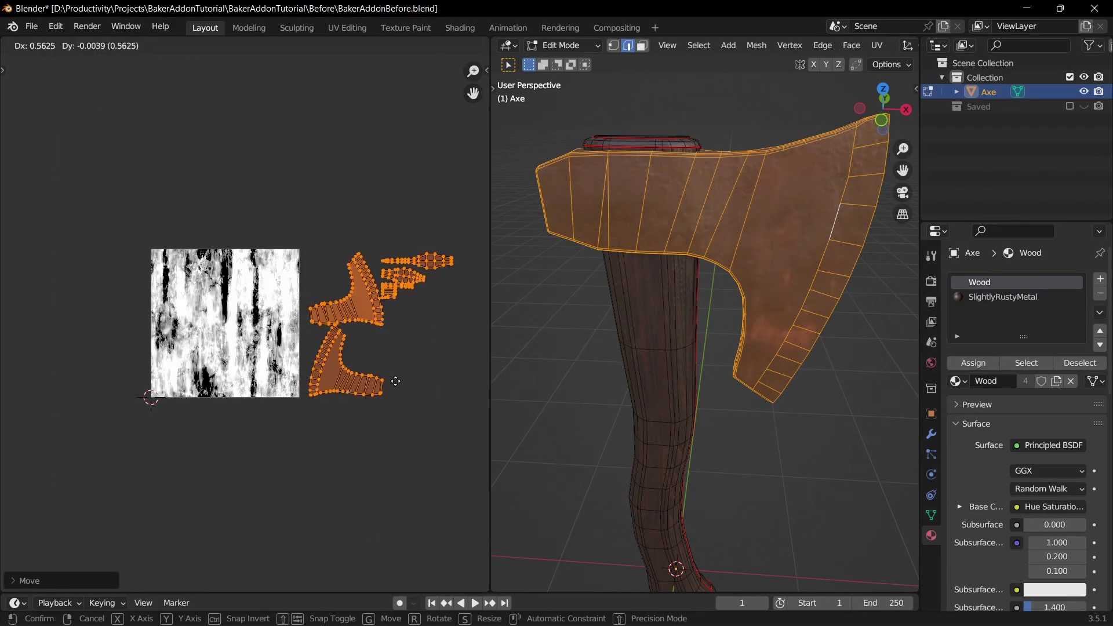
pyautogui.click(395, 380)
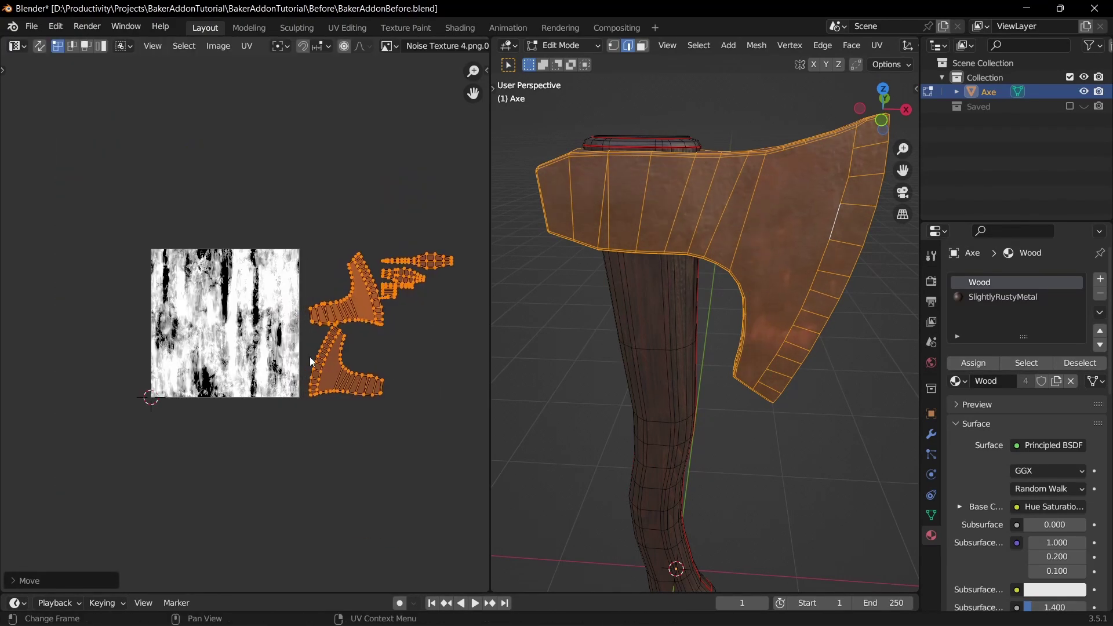
# Step: Select the handle's linked geometry and examine its UV islands on the wood normal texture
pyautogui.scroll(1, 266, 350)
pyautogui.moveTo(266, 351); pyautogui.dragTo(226, 349, button='middle')
pyautogui.hotkey('alt', 'a')
pyautogui.press('l')
pyautogui.scroll(6, 266, 333)
pyautogui.moveTo(70, 319); pyautogui.dragTo(287, 333, button='middle')
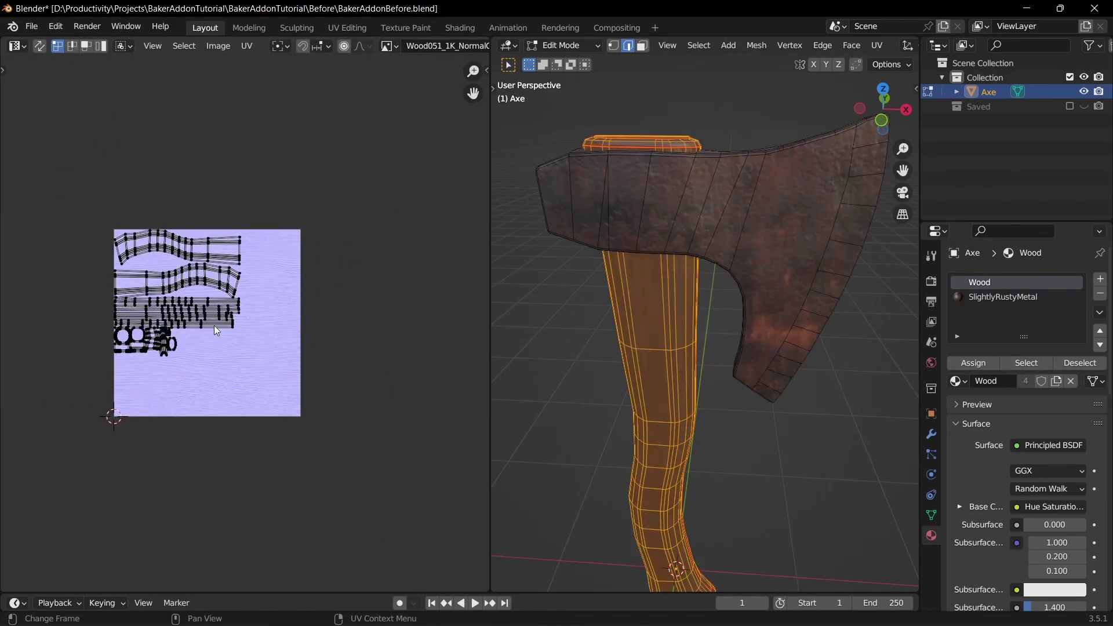
pyautogui.scroll(4, 219, 331)
pyautogui.moveTo(188, 332); pyautogui.dragTo(292, 342, button='middle')
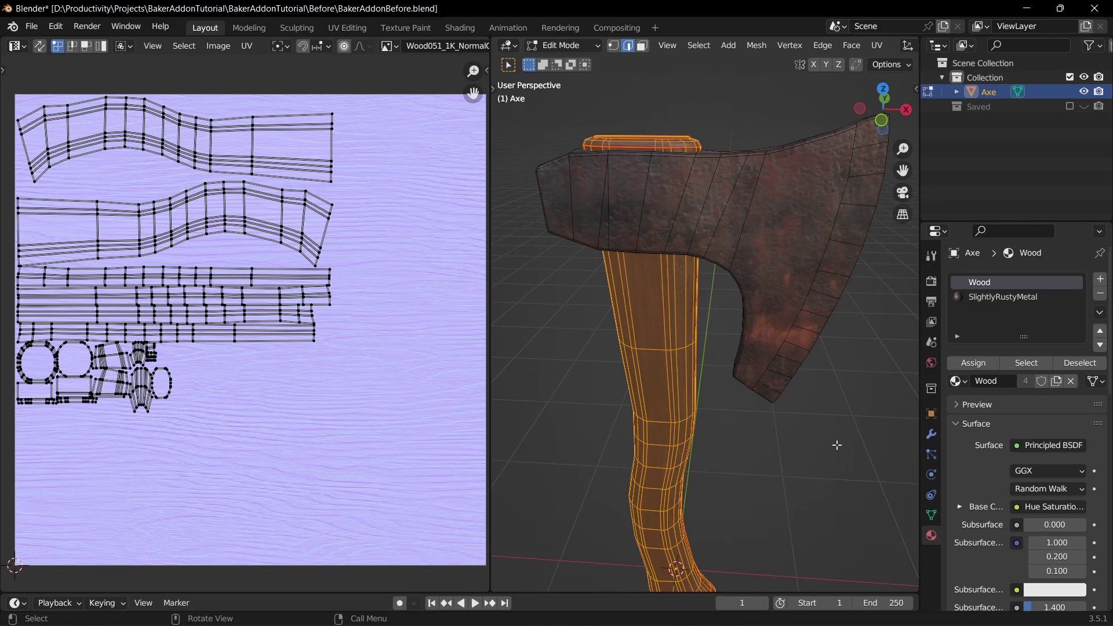
# Step: Select the SlightlyRustyMetal faces together with the handle to show both UV layouts at once
pyautogui.hotkey('alt', 'a')
pyautogui.click(987, 298)
pyautogui.click(1031, 364)
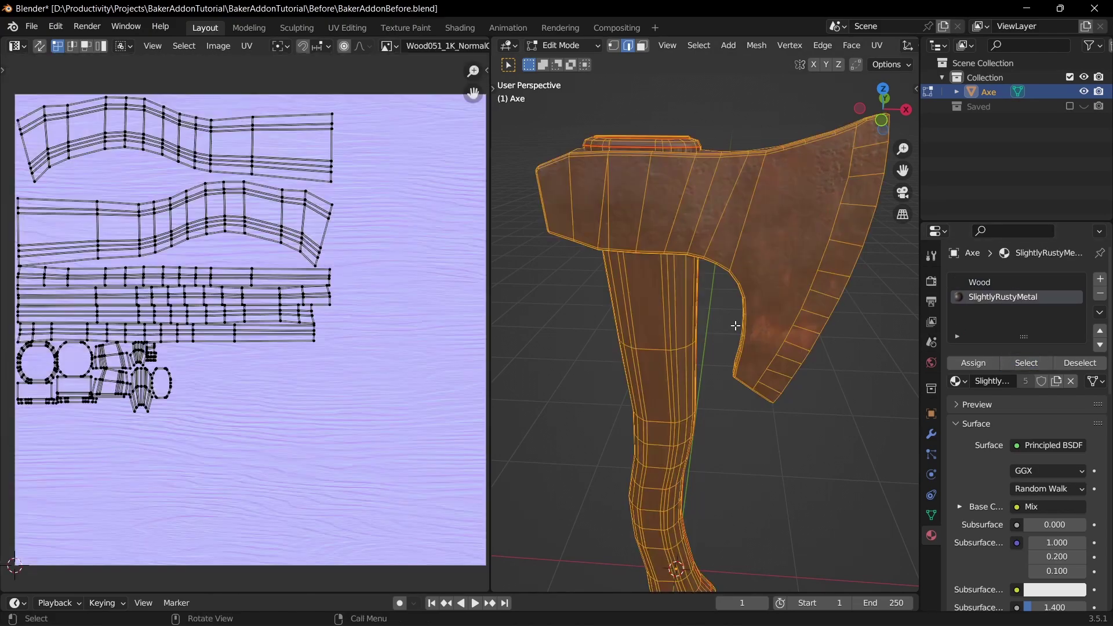
pyautogui.scroll(-5, 319, 318)
pyautogui.scroll(1, 274, 317)
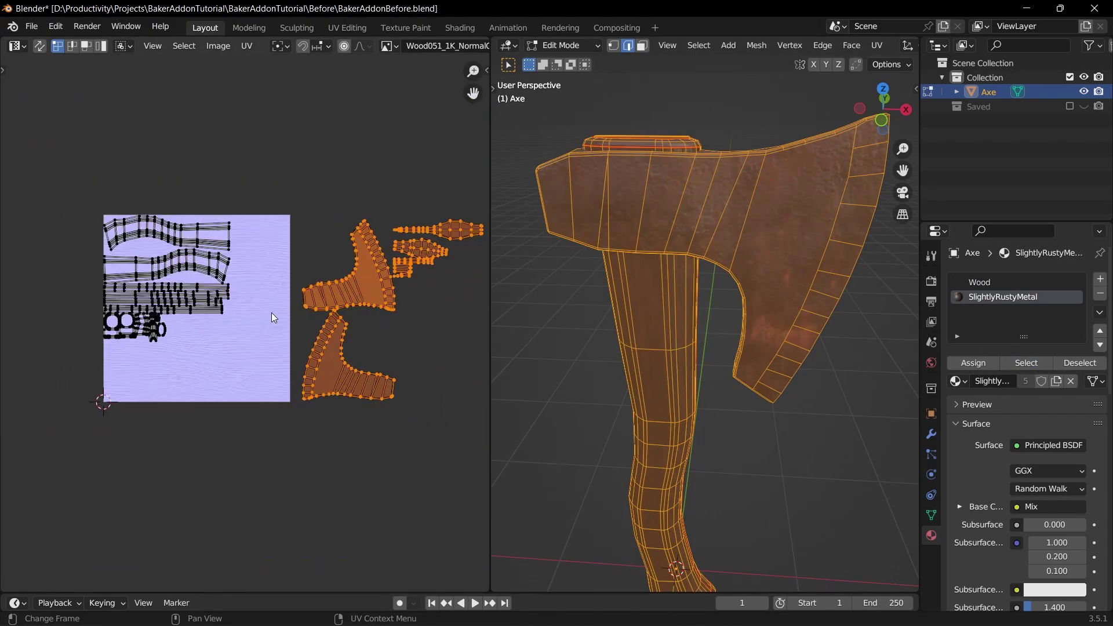
# Step: Scale the two large axe head UV islands to about 0.69 and move them onto the texture's free lower-right area
pyautogui.click(329, 351)
pyautogui.scroll(-5, 326, 350)
pyautogui.moveTo(395, 386); pyautogui.dragTo(370, 378, button='middle')
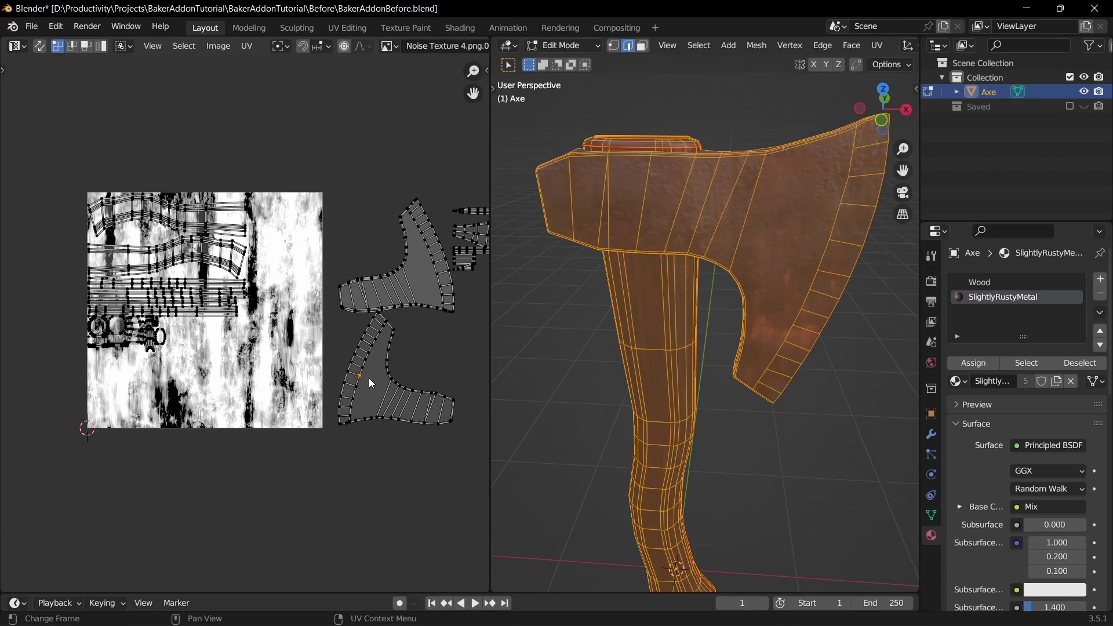
pyautogui.press('l')
pyautogui.press('l')
pyautogui.moveTo(388, 291); pyautogui.dragTo(364, 297, button='middle')
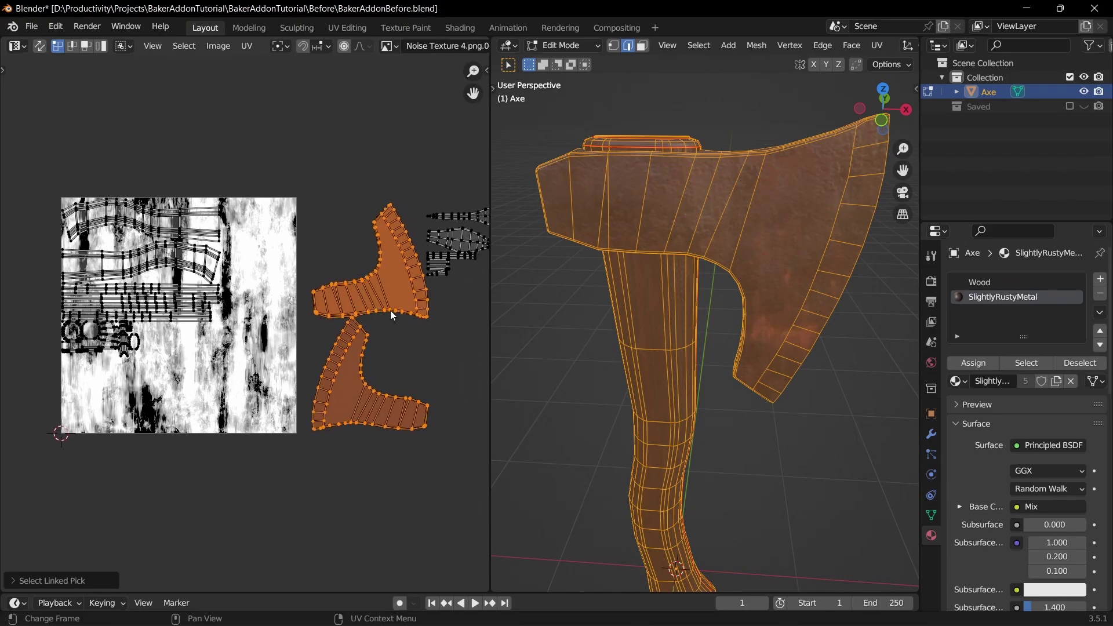
pyautogui.press('s')
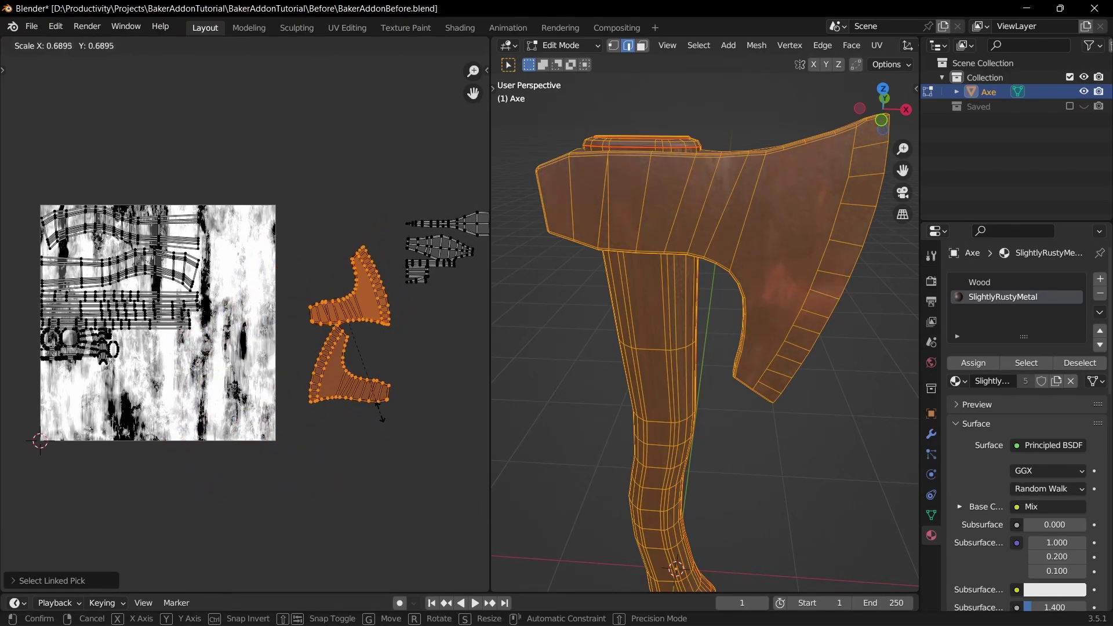
pyautogui.click(378, 409)
pyautogui.press('g')
pyautogui.click(256, 448)
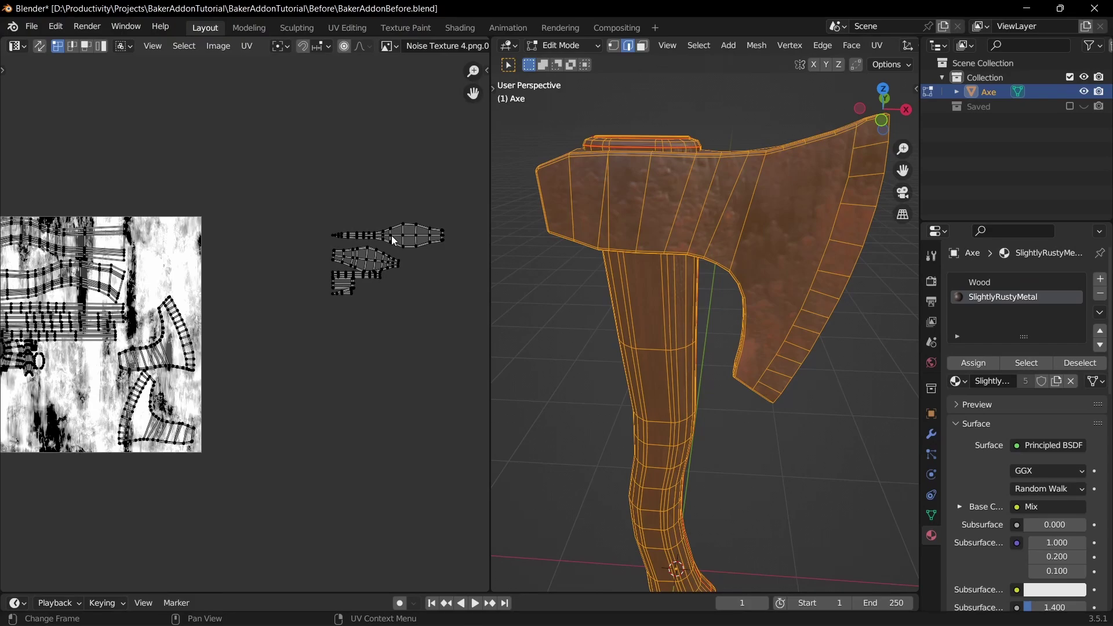
# Step: Move the narrow axe head UV islands into free space on the texture, and adjust the upper blade island's position
pyautogui.press('l')
pyautogui.moveTo(303, 273); pyautogui.dragTo(396, 271, button='middle')
pyautogui.press('g')
pyautogui.click(43, 476)
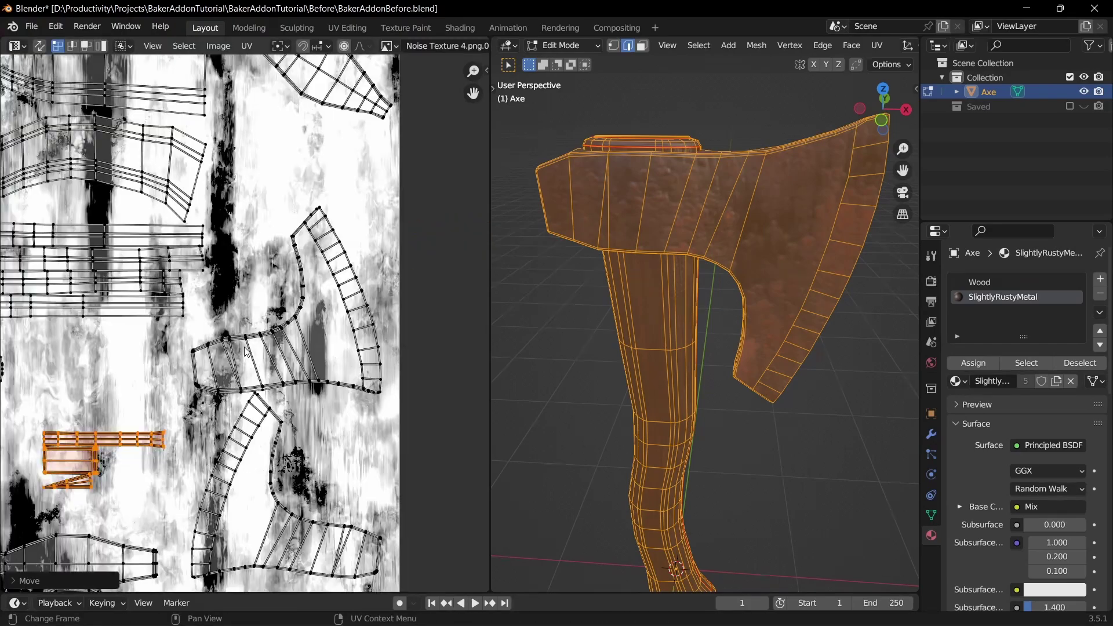
pyautogui.press('l')
pyautogui.press('g')
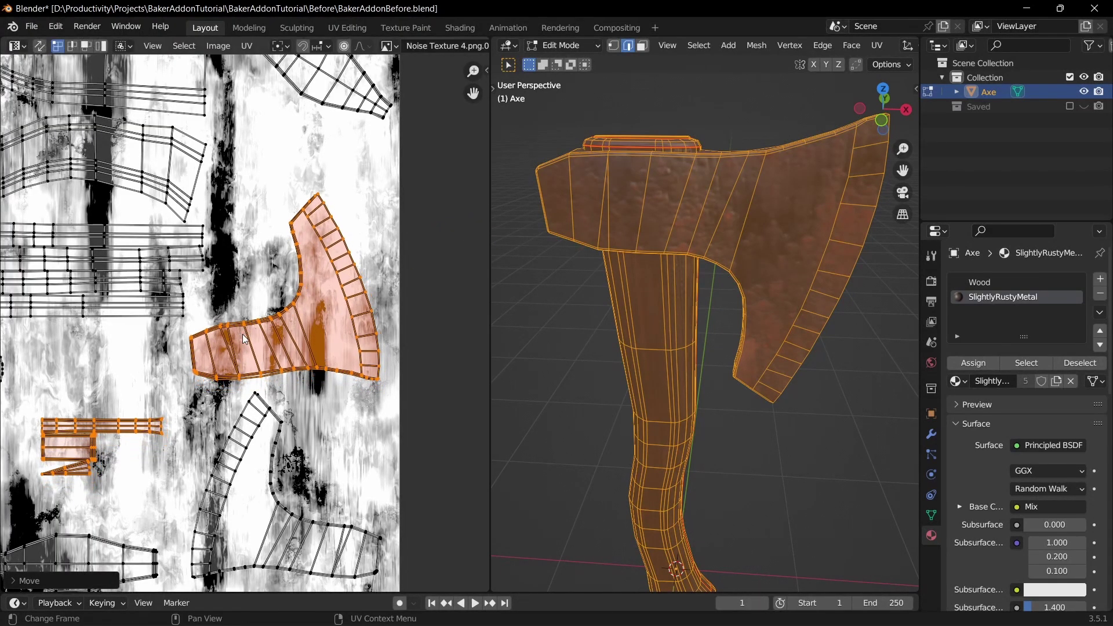
pyautogui.click(455, 292)
# Step: Examine the combined UV layout of handle and head for overlapping islands, selecting all islands
pyautogui.scroll(-2, 456, 292)
pyautogui.moveTo(316, 223); pyautogui.dragTo(381, 163, button='middle')
pyautogui.scroll(2, 133, 430)
pyautogui.moveTo(133, 430); pyautogui.dragTo(180, 373, button='middle')
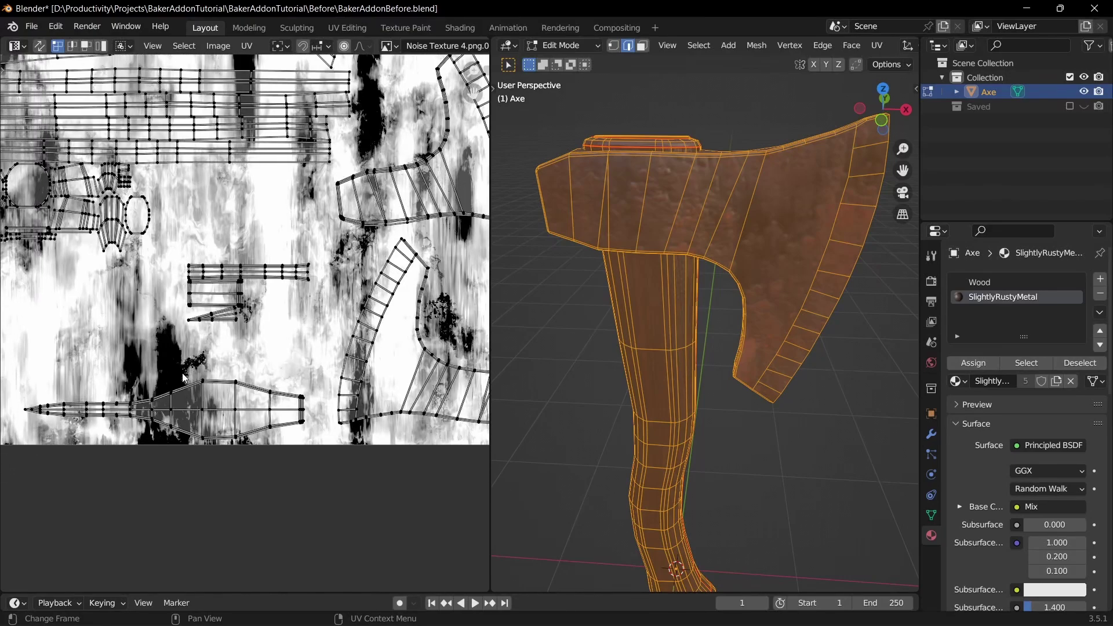
pyautogui.scroll(-1, 309, 380)
pyautogui.press('a')
pyautogui.scroll(-2, 203, 317)
pyautogui.moveTo(192, 255); pyautogui.dragTo(199, 294, button='middle')
pyautogui.scroll(6, 218, 284)
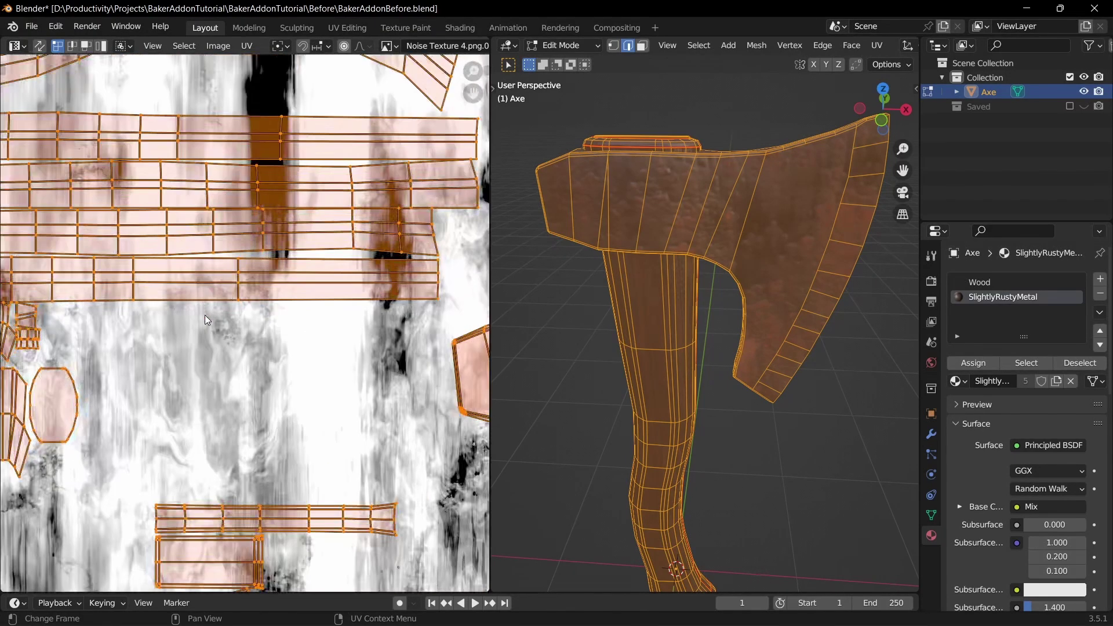
pyautogui.scroll(-5, 251, 315)
pyautogui.moveTo(256, 318); pyautogui.dragTo(202, 316, button='middle')
# Step: Return to Object Mode, deselect the axe, and inspect the rust texture on its head
pyautogui.press('Tab')
pyautogui.hotkey('alt', 'a')
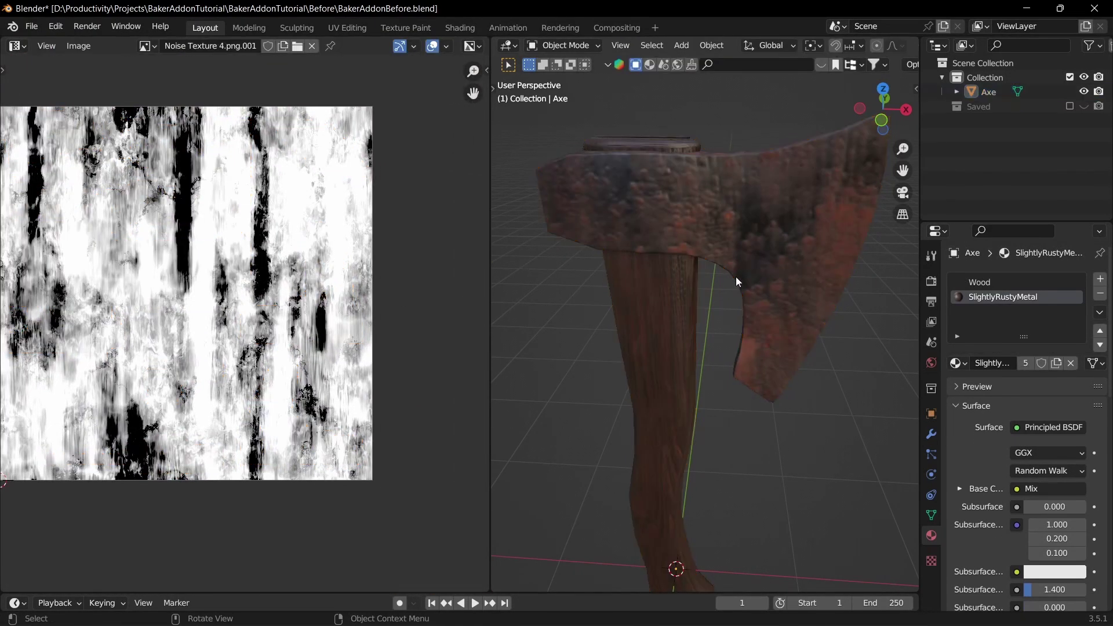
pyautogui.moveTo(736, 276); pyautogui.dragTo(709, 246, button='middle')
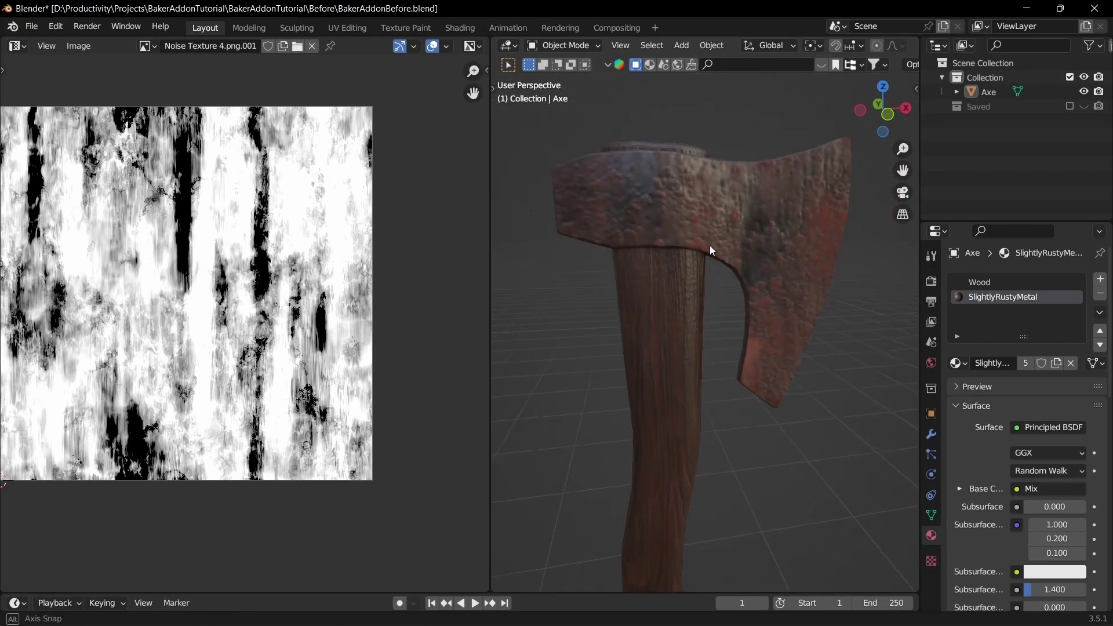
# Step: Switch to the Shader Editor and set the SlightlyRustyMetal Mapping scale to X -0.930, Y -1.030, Z 0.490
pyautogui.click(26, 48)
pyautogui.press('s')
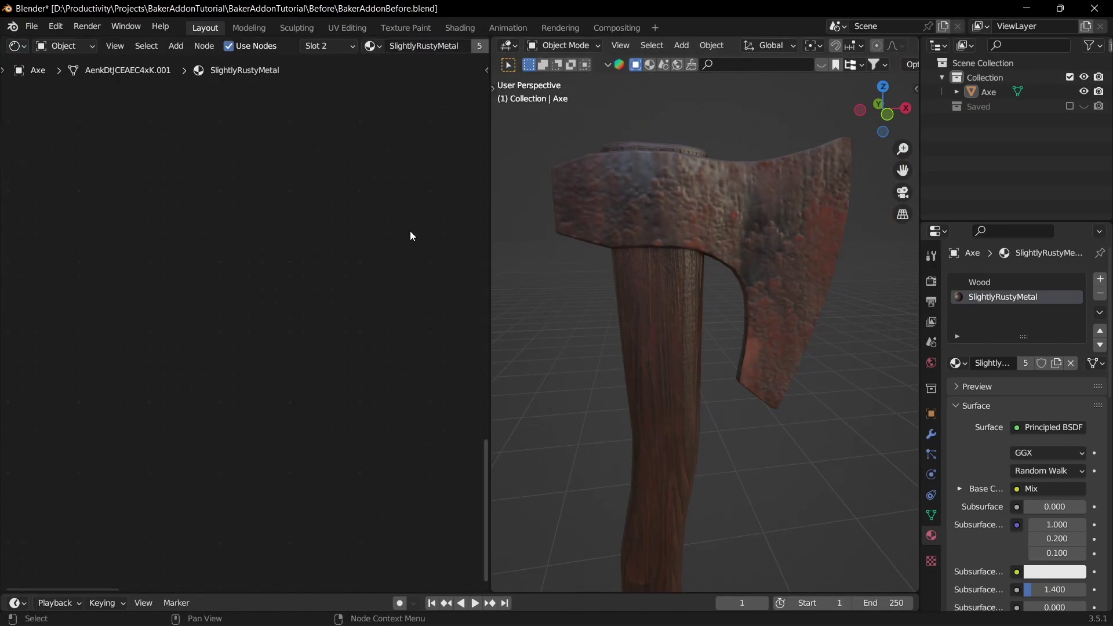
pyautogui.scroll(-4, 321, 239)
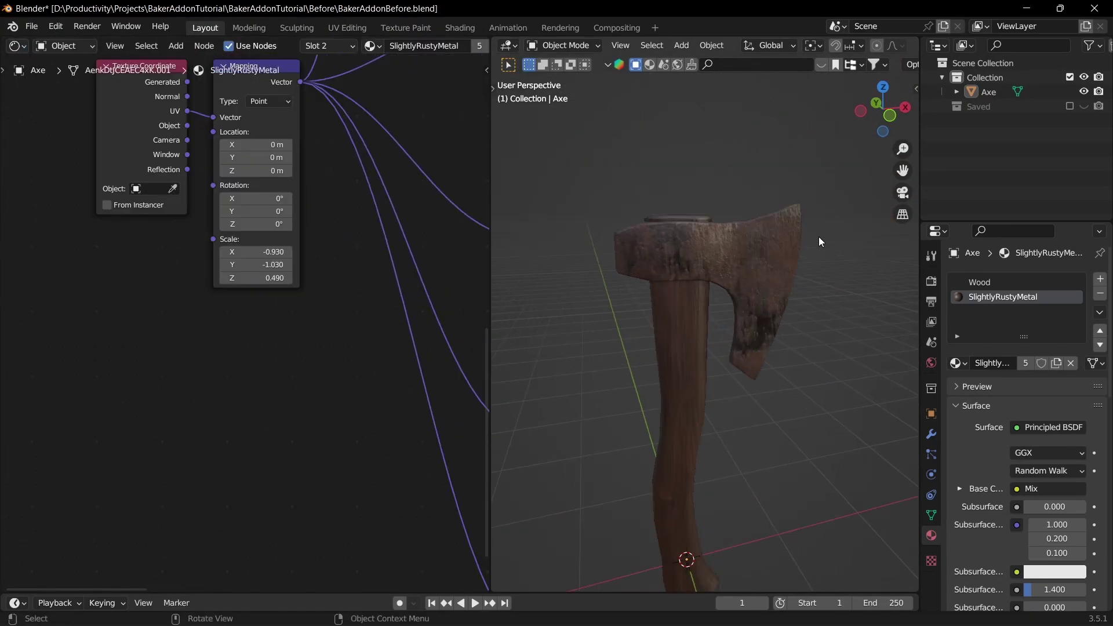
pyautogui.moveTo(818, 243); pyautogui.dragTo(676, 243, button='middle')
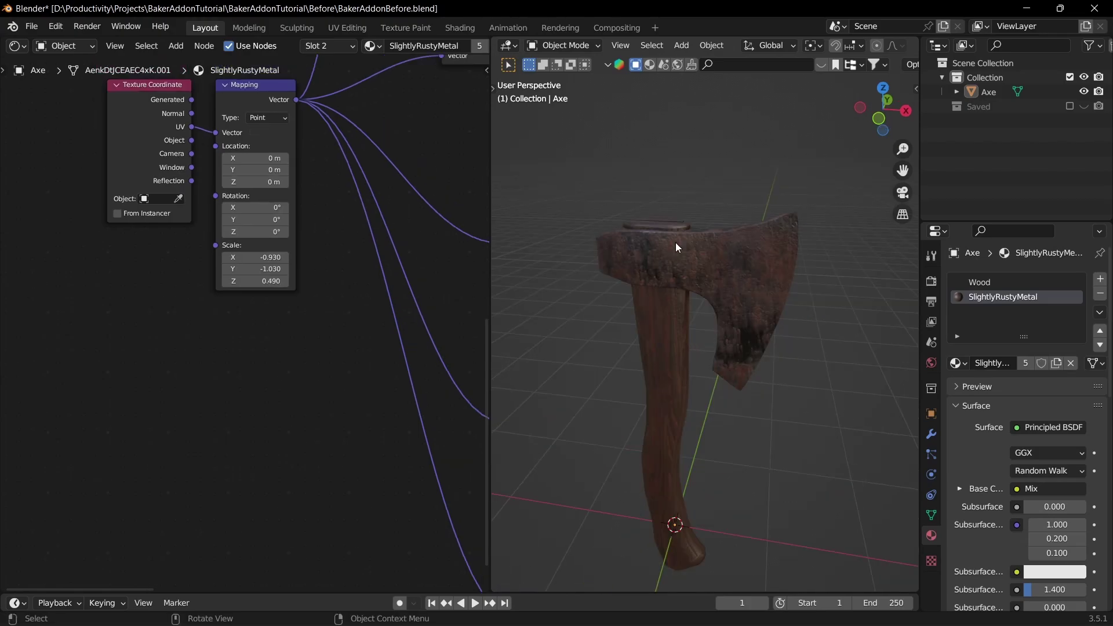
# Step: Select the axe and open the Principled Baker options, reviewing the output, new material and prefix settings
pyautogui.click(640, 251)
pyautogui.press('Home')
pyautogui.scroll(3, 197, 249)
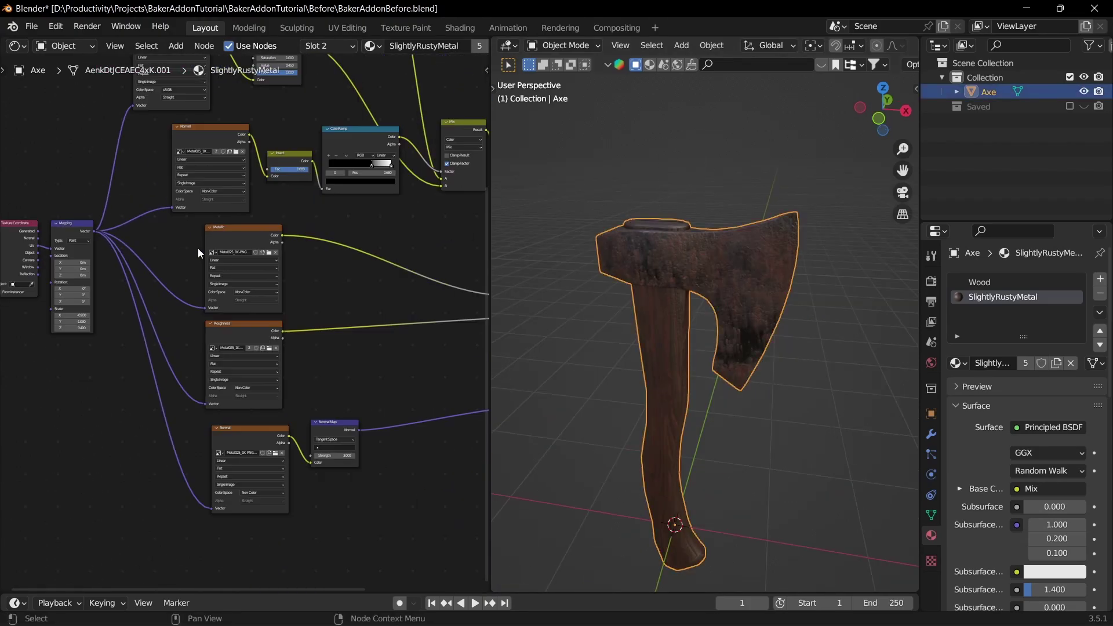
pyautogui.press('n')
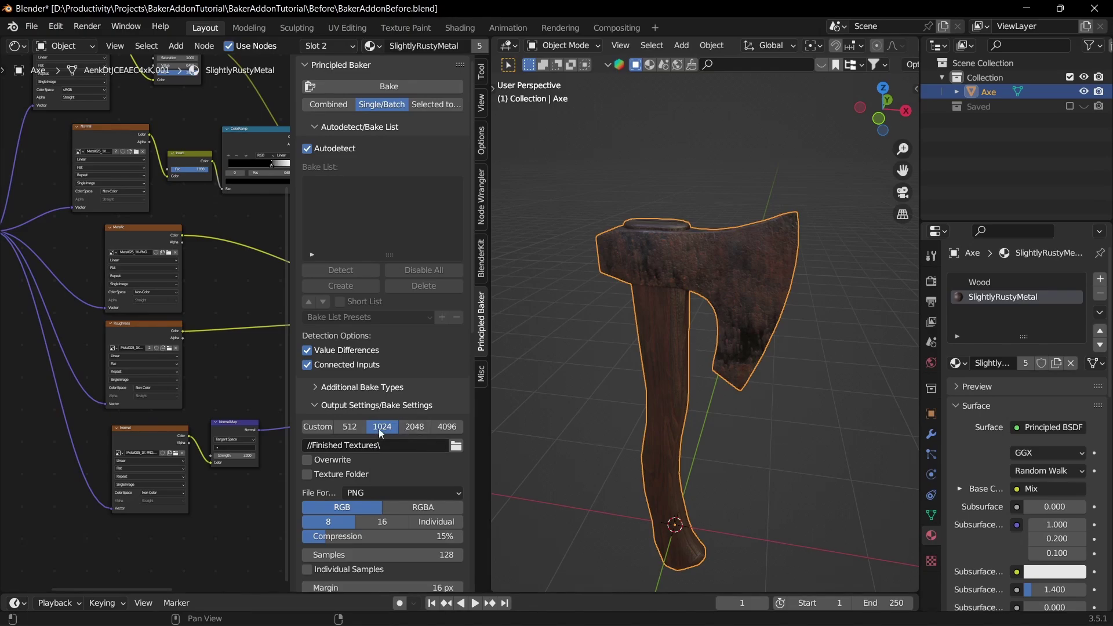
pyautogui.scroll(-10, 371, 406)
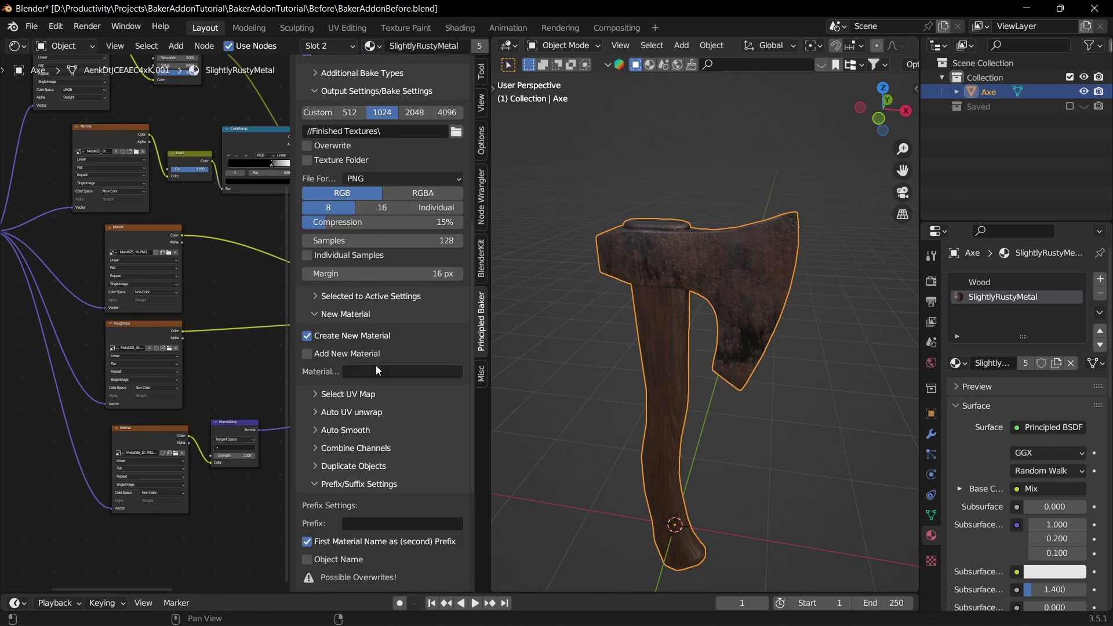
# Step: Name the new material that the bake will create Axe_mat
pyautogui.click(377, 366)
pyautogui.write('Axe_ma')
pyautogui.press('Return')
# Step: Use the object name instead of the first material name as the prefix for the baked texture files
pyautogui.scroll(-5, 348, 354)
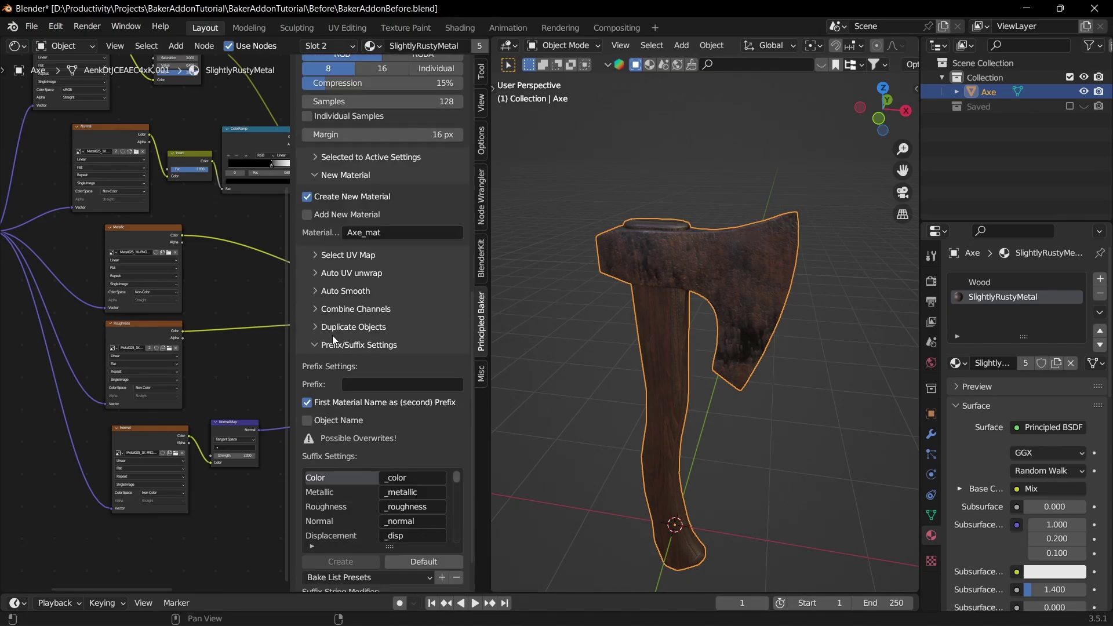
pyautogui.click(307, 403)
pyautogui.click(328, 418)
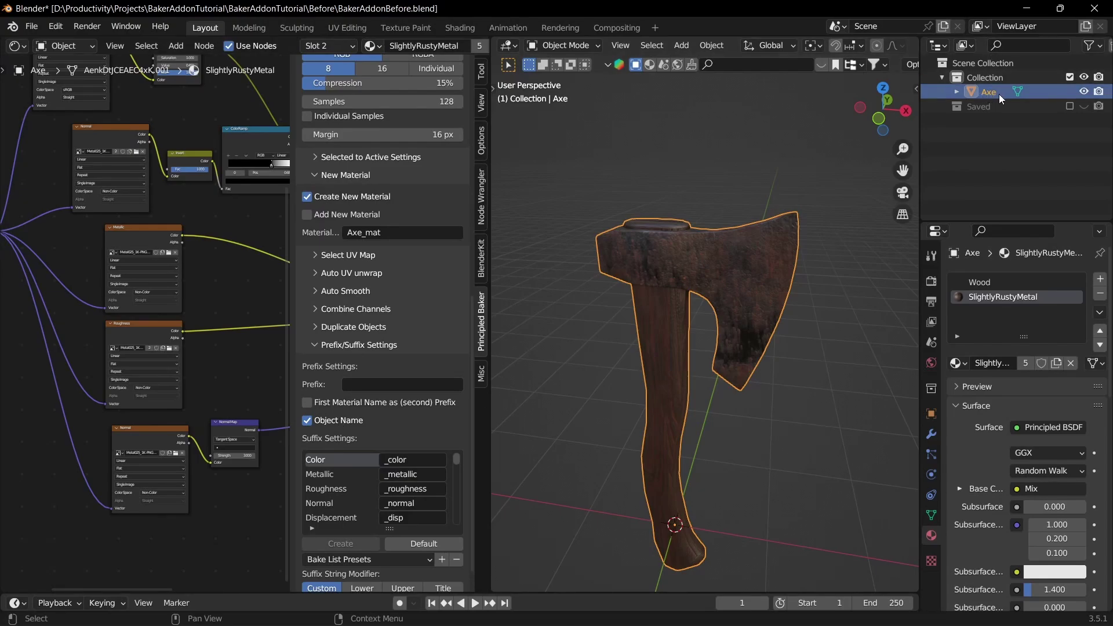
pyautogui.scroll(-1, 452, 377)
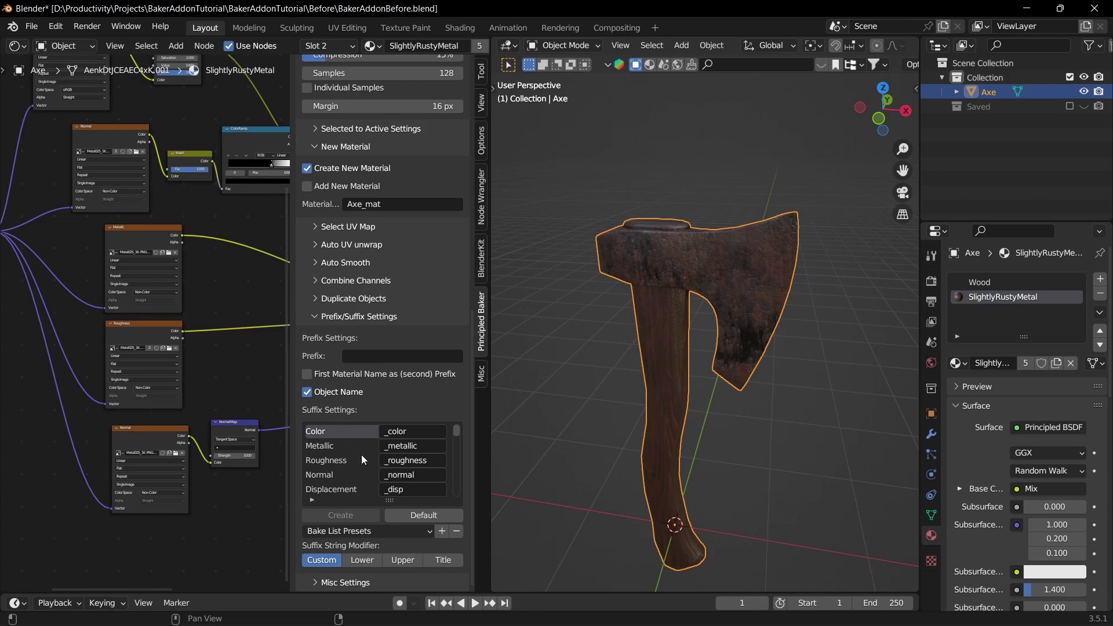
# Step: Bake the selected axe's textures with Principled Baker in Single/Batch mode
pyautogui.scroll(1, 347, 409)
pyautogui.scroll(4, 347, 408)
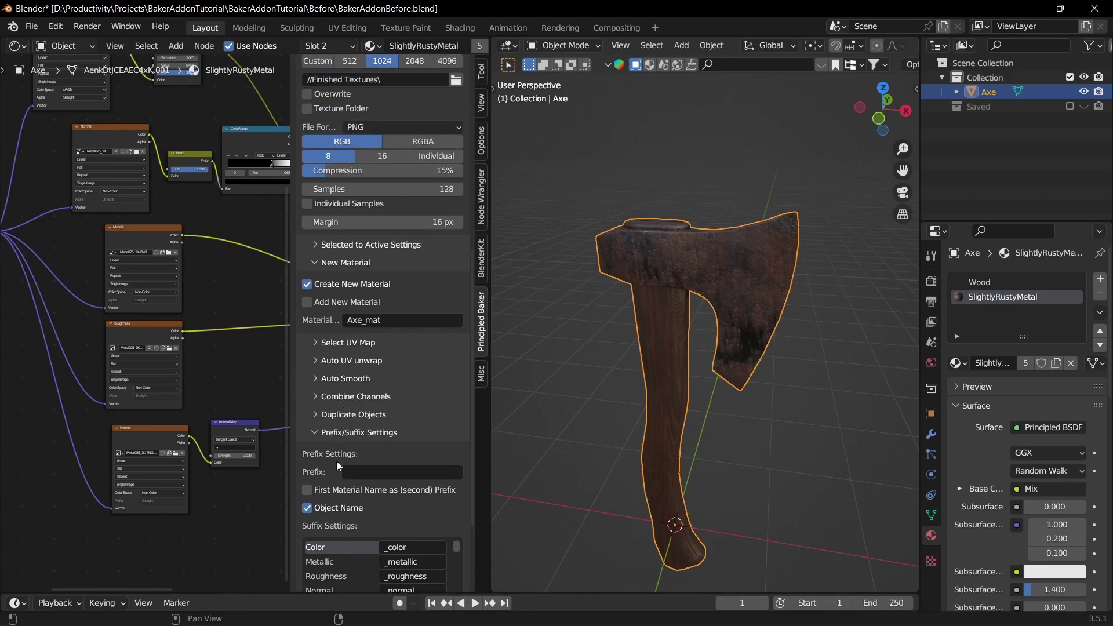
pyautogui.scroll(15, 336, 460)
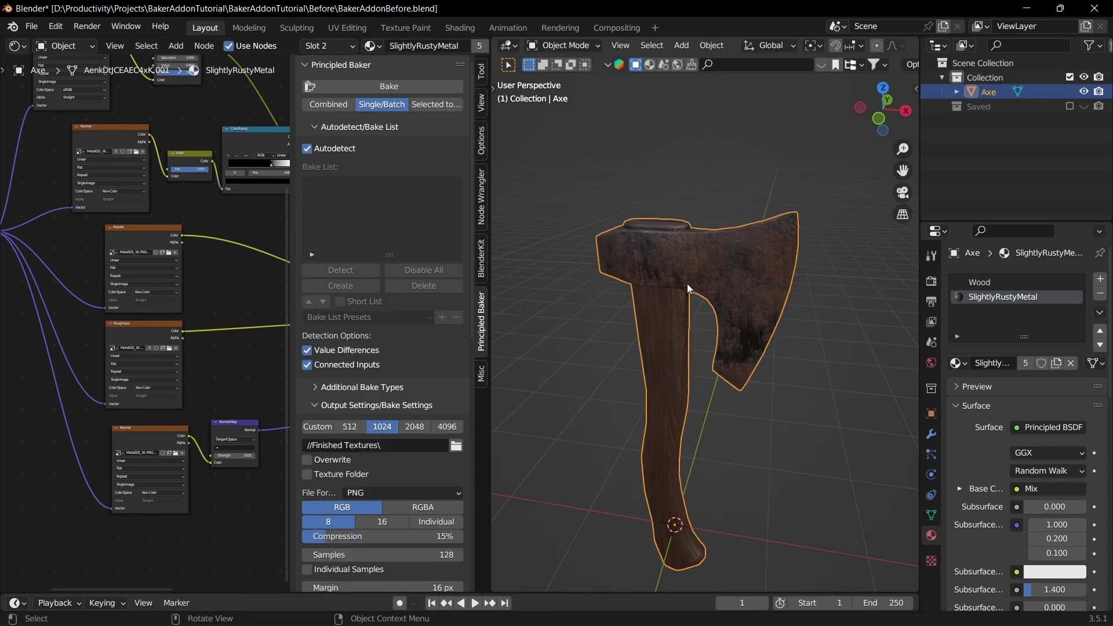
pyautogui.click(399, 79)
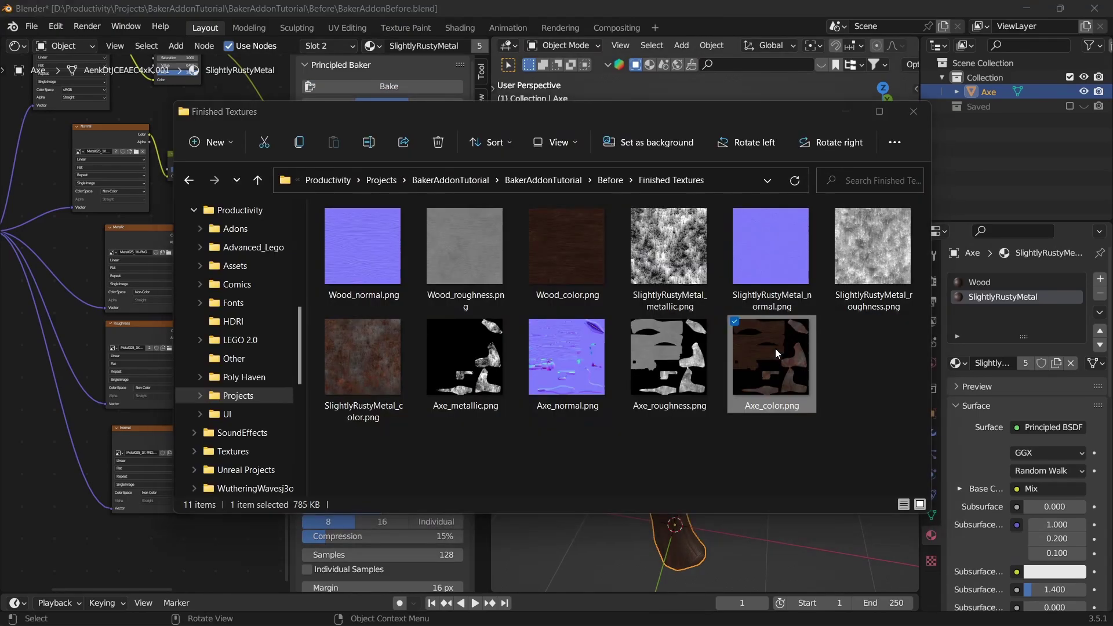
# Step: Open the baked Axe_color.png from the Finished Textures folder, check its combined layout, and return to Blender
pyautogui.doubleClick(774, 349)
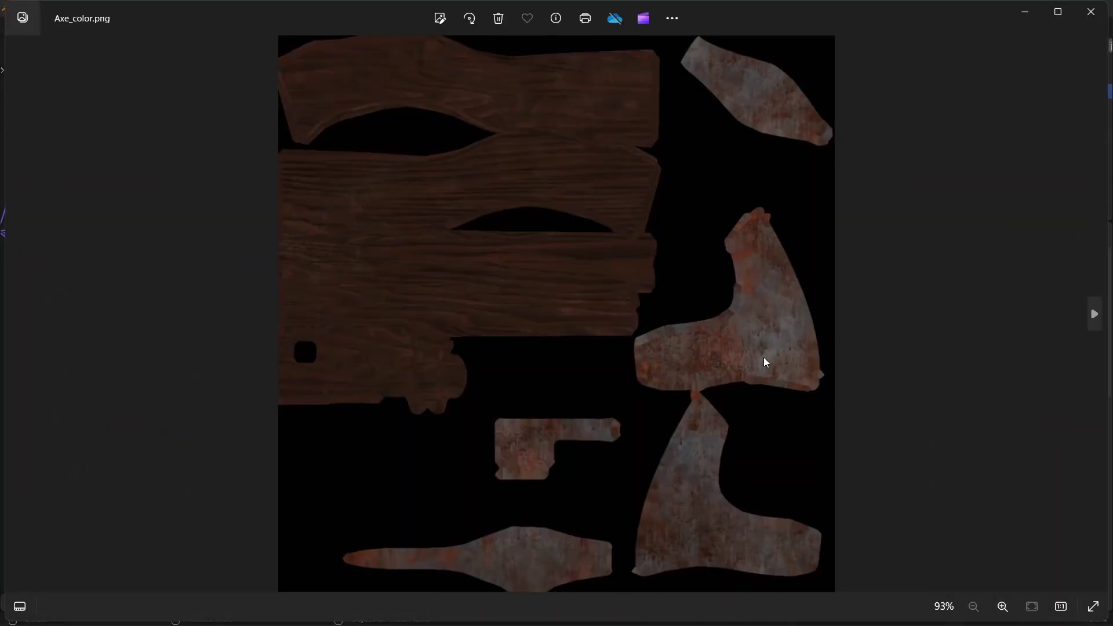
pyautogui.click(1091, 12)
pyautogui.click(75, 532)
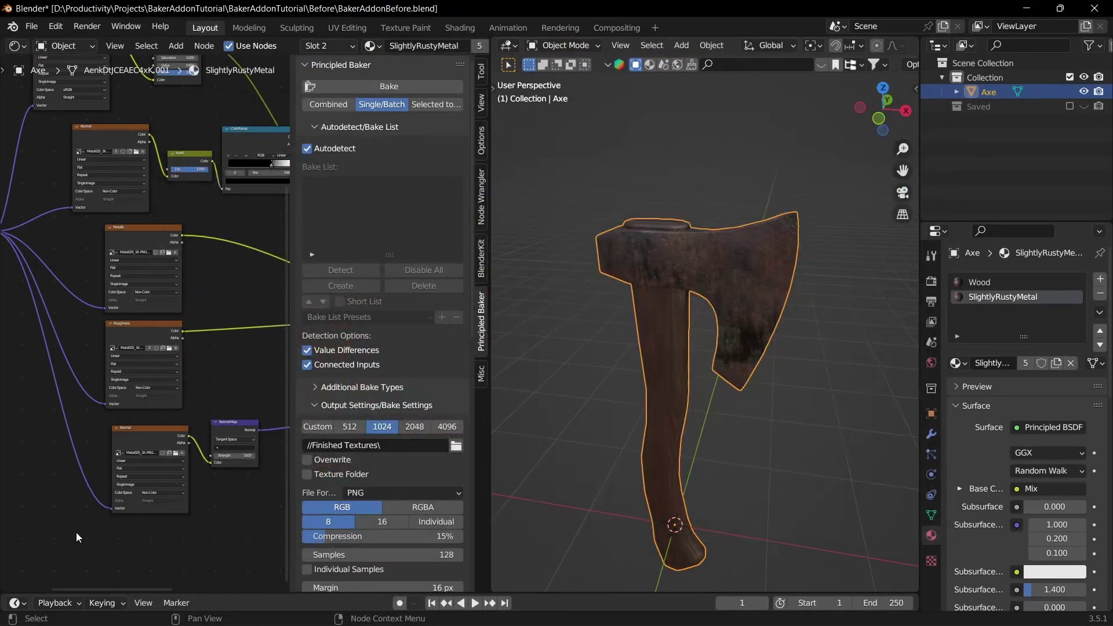
# Step: Remove the SlightlyRustyMetal and Wood material slots from the axe and assign the baked Axe_mat material
pyautogui.click(1100, 294)
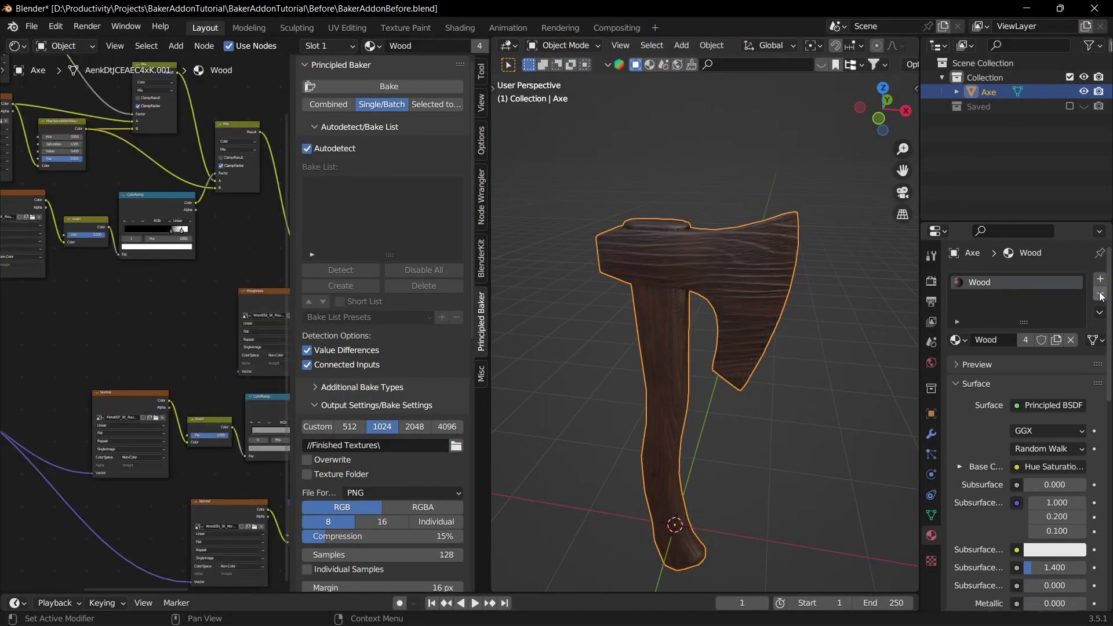
pyautogui.click(1100, 293)
pyautogui.click(956, 341)
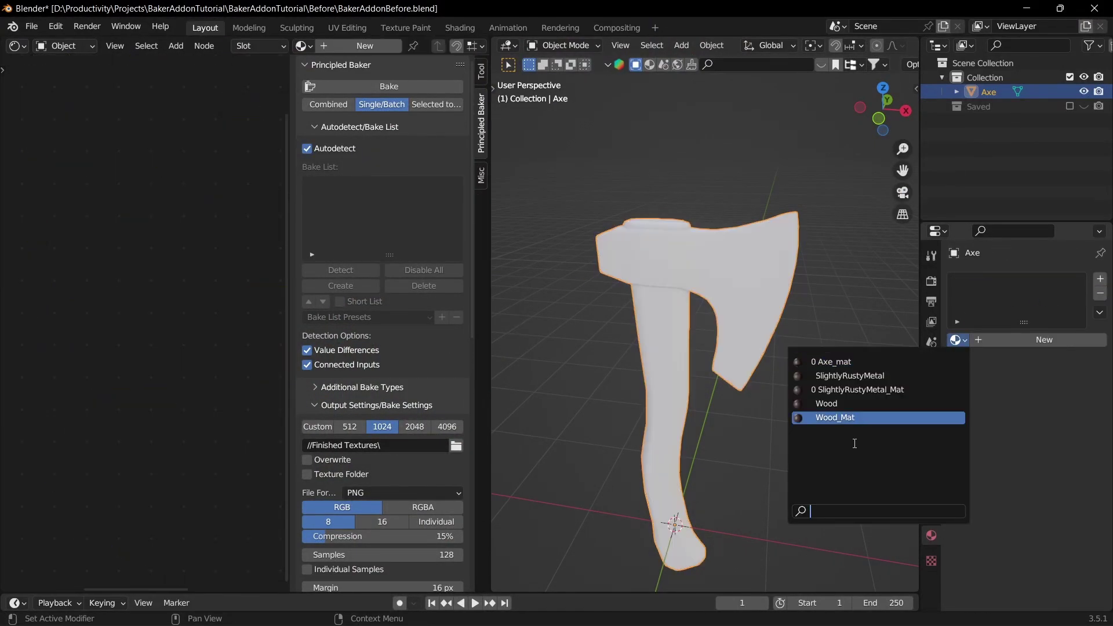
pyautogui.click(858, 362)
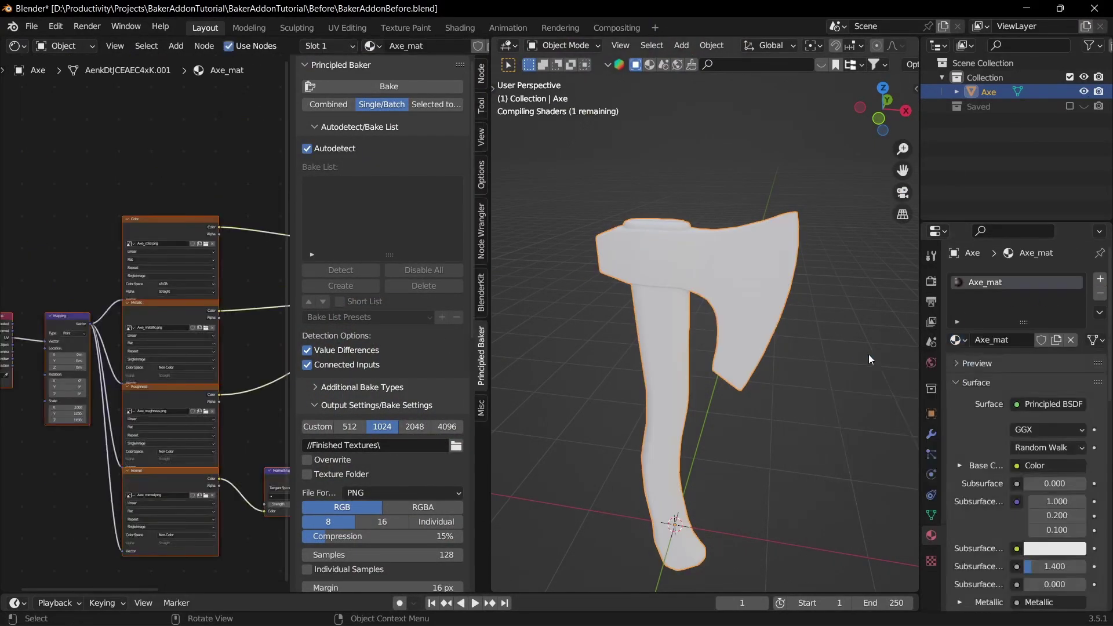
# Step: Inspect the axe with its single Axe_mat material and look over the baked texture nodes
pyautogui.click(767, 326)
pyautogui.moveTo(767, 325); pyautogui.dragTo(711, 442, button='middle')
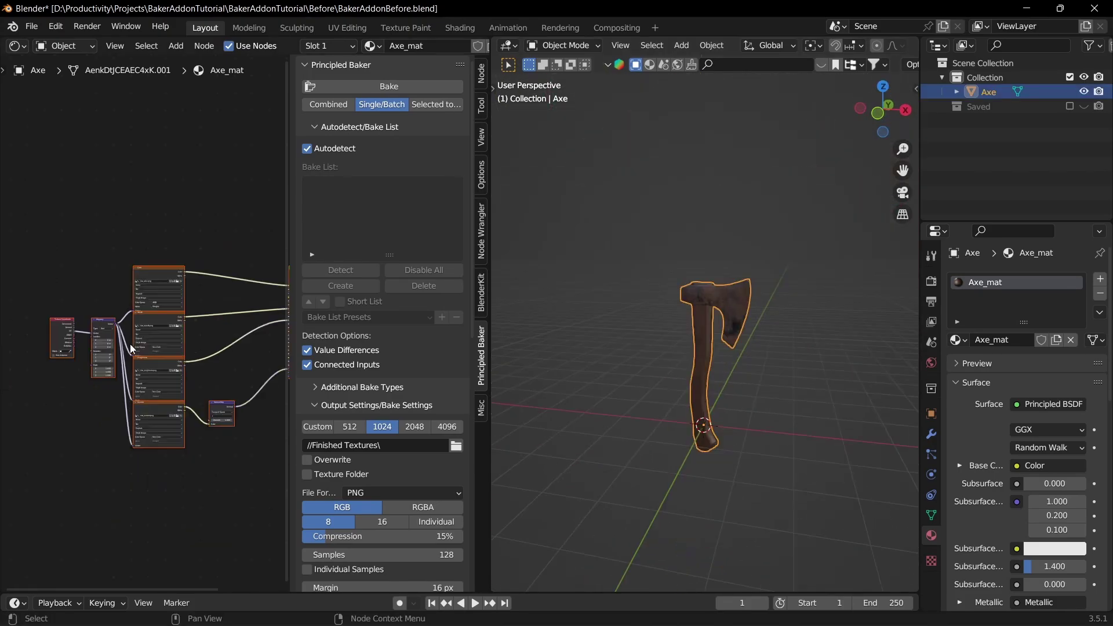
pyautogui.moveTo(40, 221); pyautogui.dragTo(209, 441)
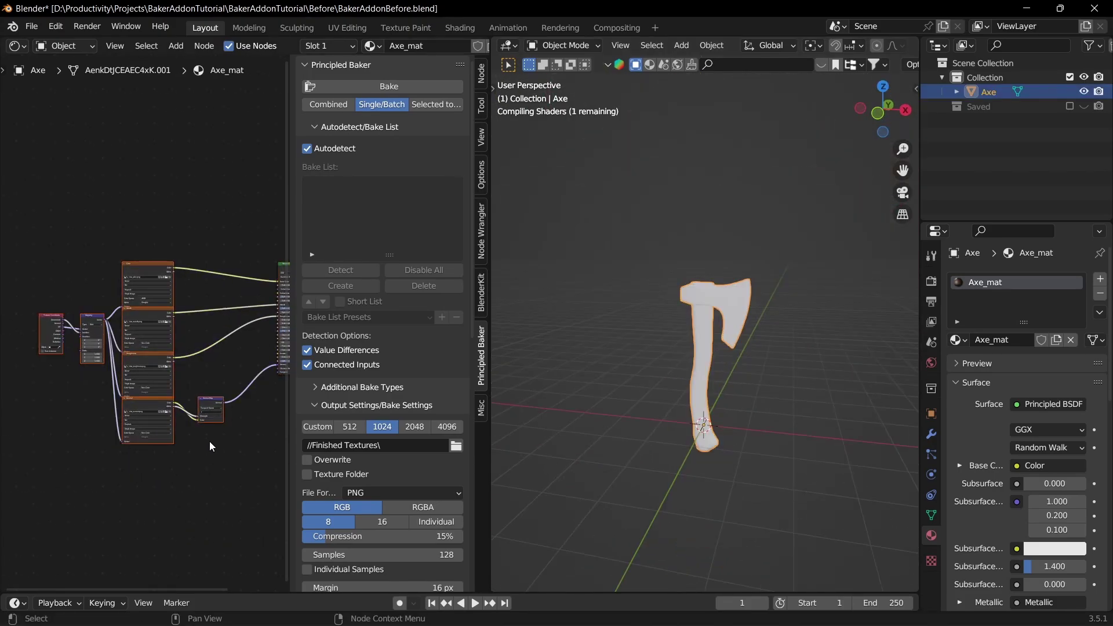
pyautogui.hotkey('ctrl', 'z')
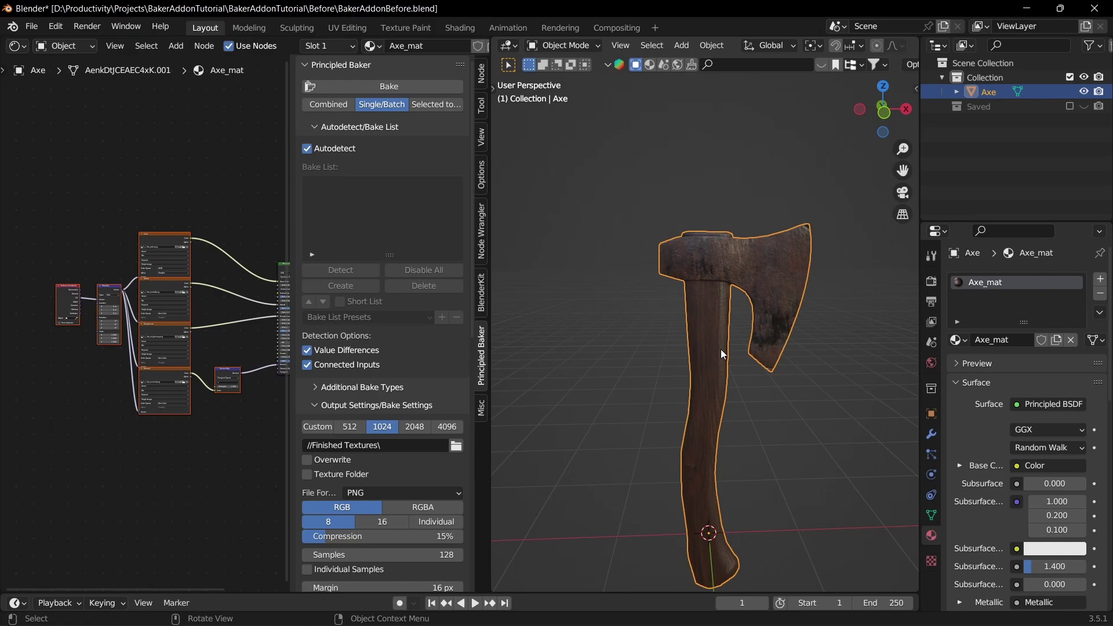
pyautogui.click(632, 291)
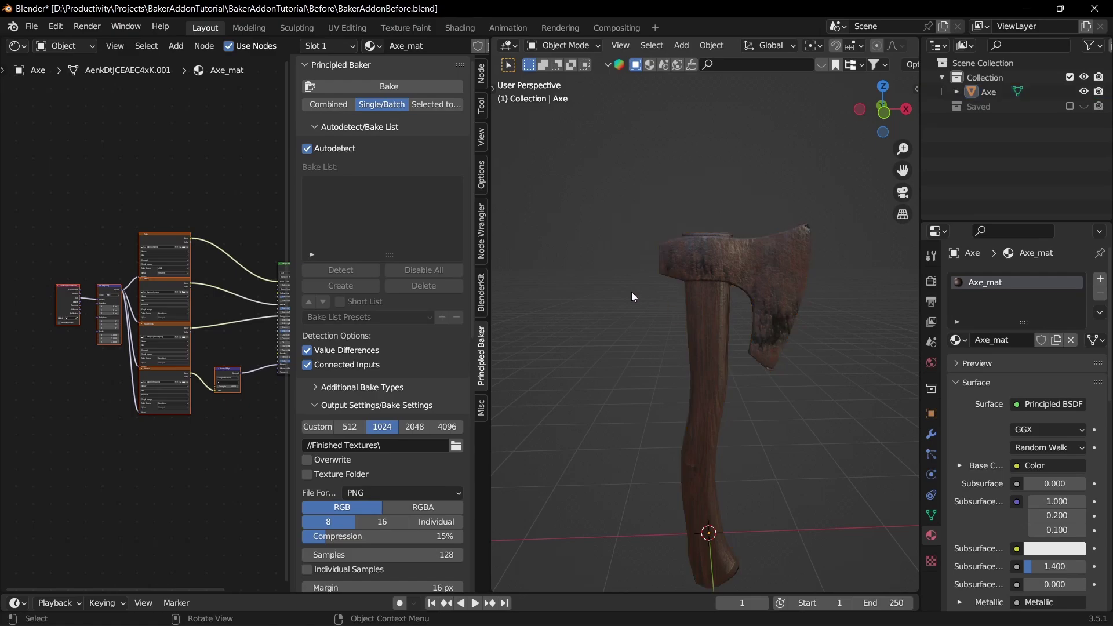
pyautogui.click(664, 290)
pyautogui.click(50, 246)
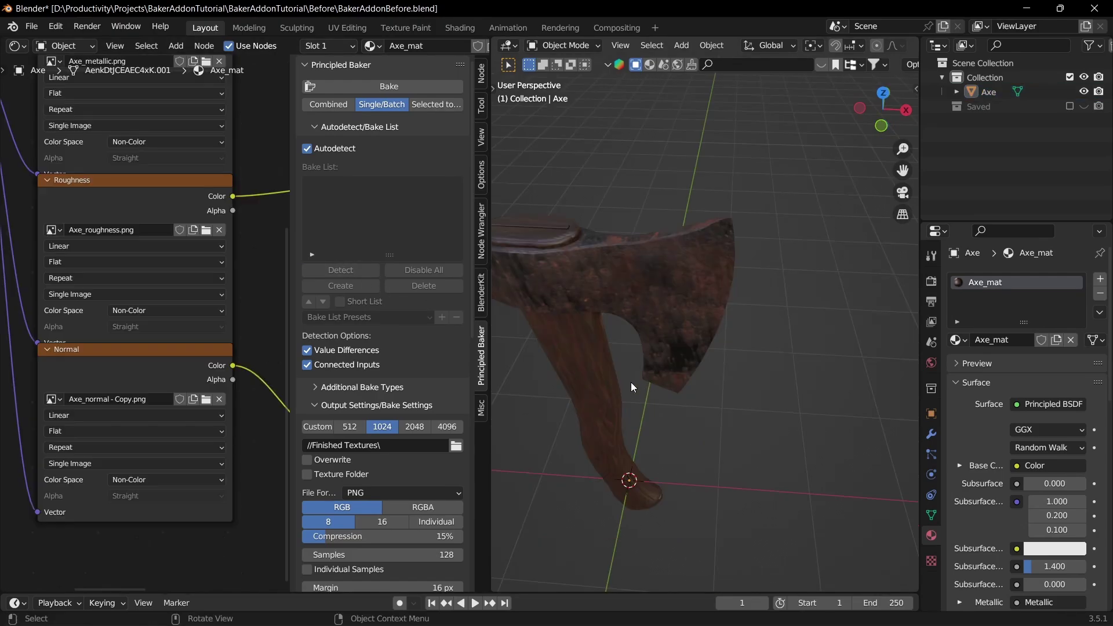
# Step: Examine the axe's head and handle from several angles and review the Principled Baker output settings
pyautogui.keyDown('shift'); pyautogui.moveTo(631, 381); pyautogui.dragTo(480, 361, button='middle'); pyautogui.keyUp('shift')
pyautogui.scroll(-12, 347, 380)
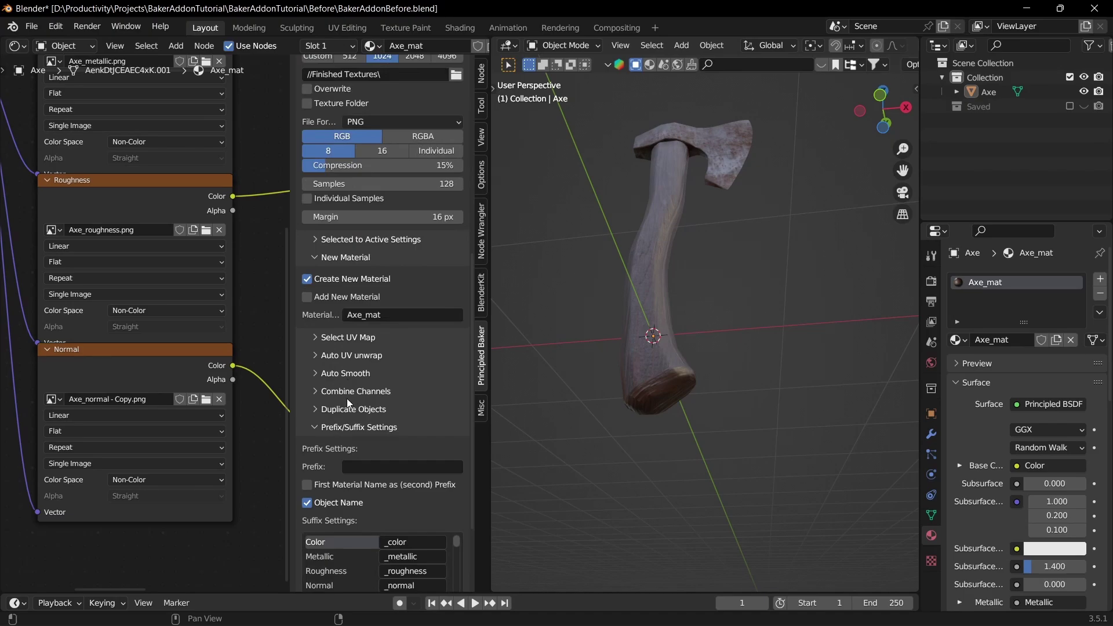
pyautogui.scroll(12, 347, 399)
pyautogui.scroll(-2, 348, 402)
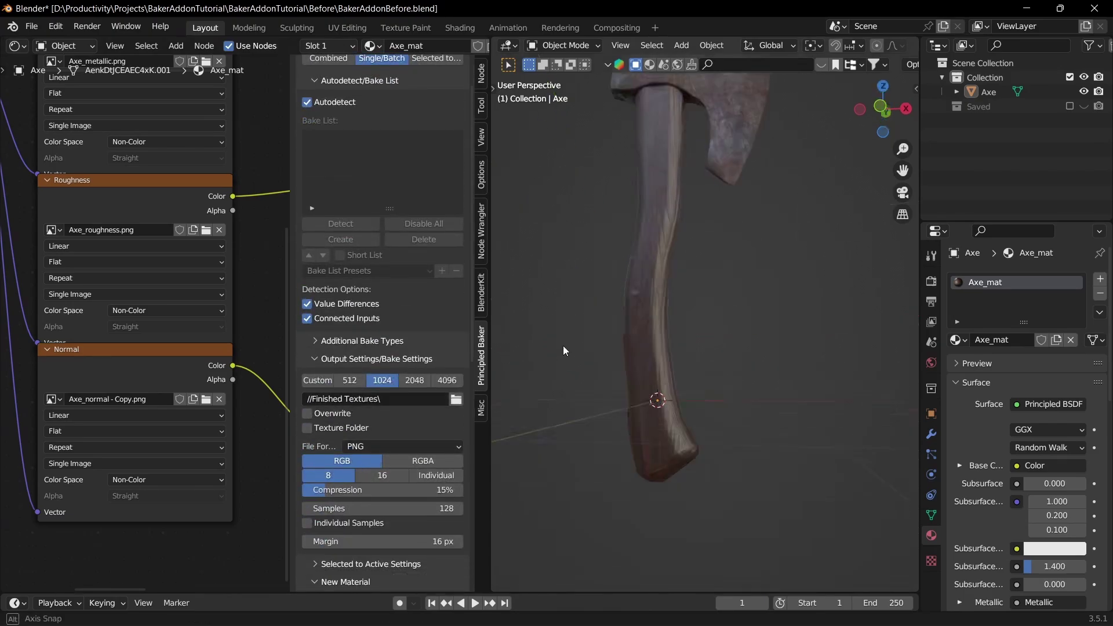
pyautogui.click(585, 377)
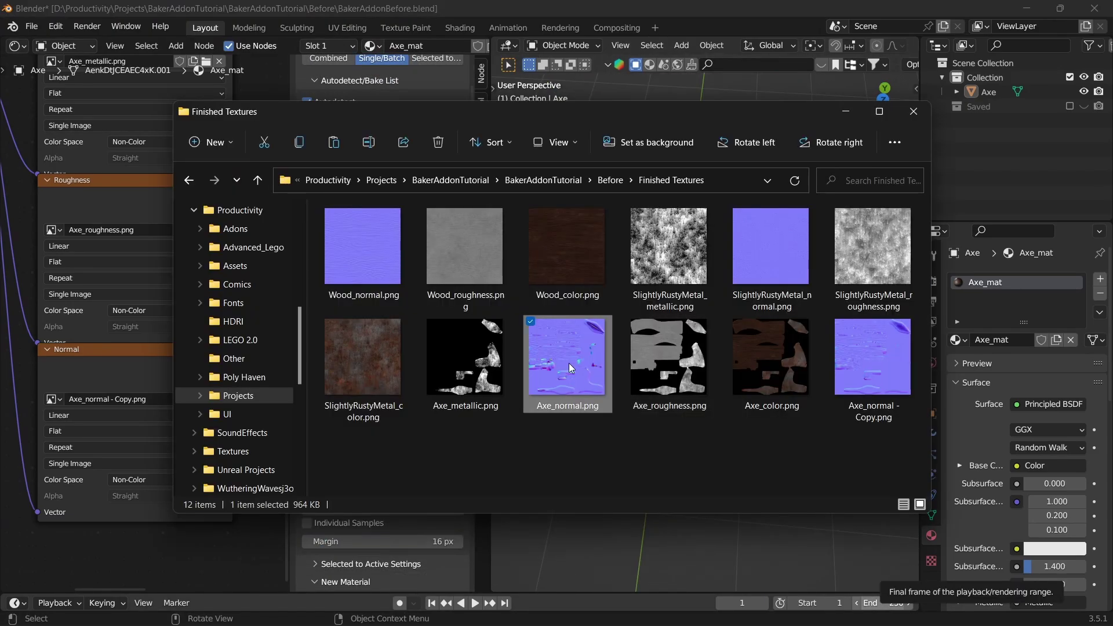
# Step: Open Axe_normal.png from the Finished Textures folder in GIMP and examine the baked islands for shading artifacts
pyautogui.rightClick(569, 363)
pyautogui.moveTo(637, 110)
pyautogui.click(829, 115)
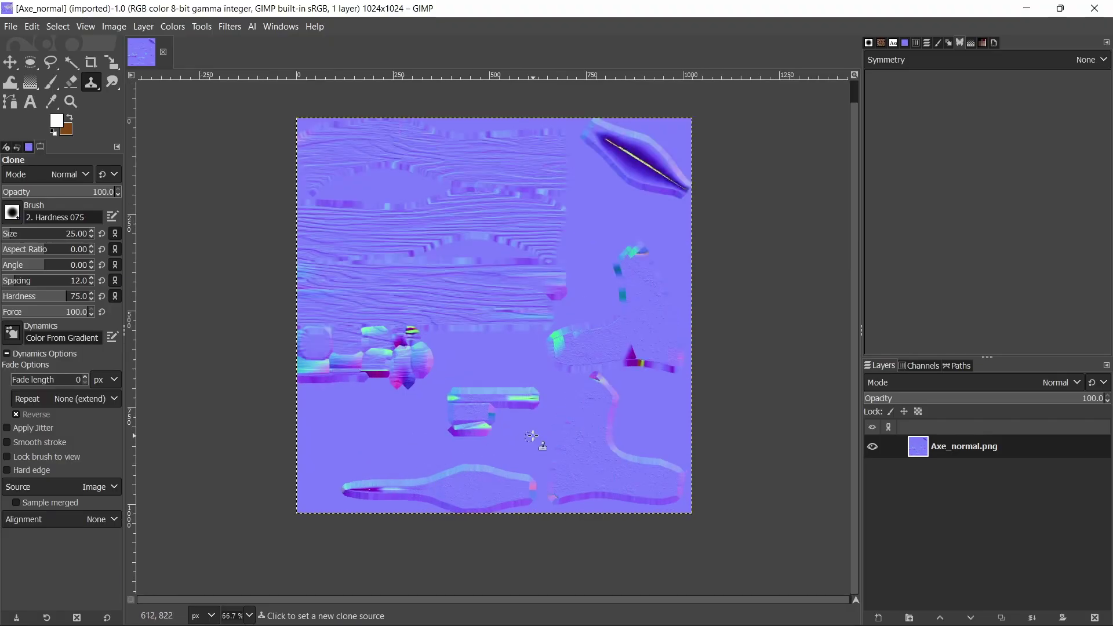
pyautogui.keyDown('ctrl'); pyautogui.scroll(4, 532, 436); pyautogui.keyUp('ctrl')
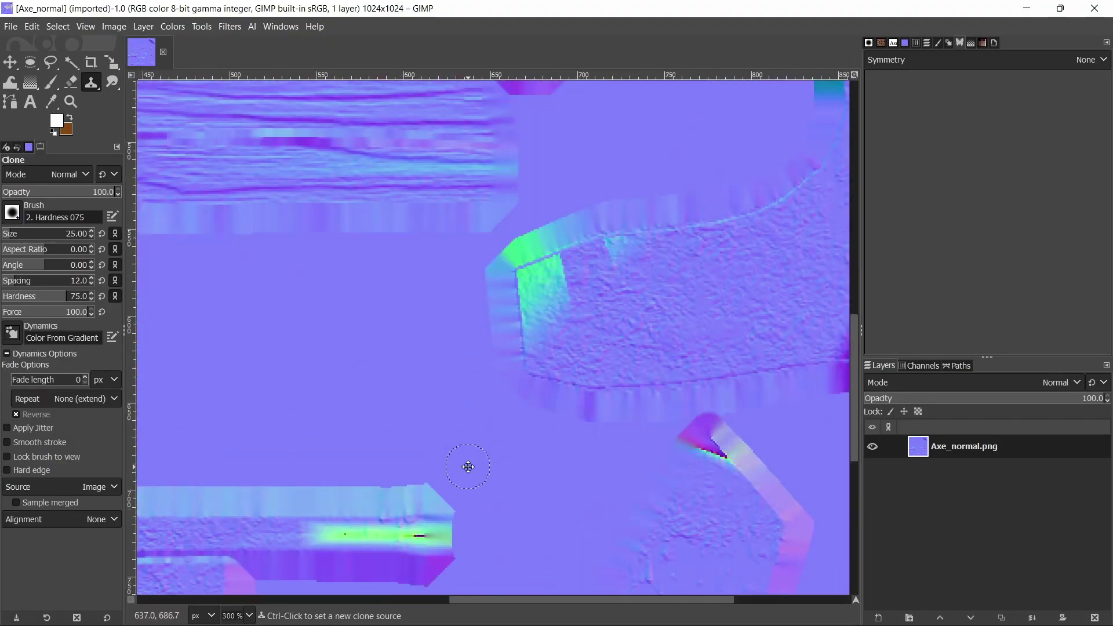
pyautogui.keyDown('ctrl'); pyautogui.scroll(-3, 582, 397); pyautogui.keyUp('ctrl')
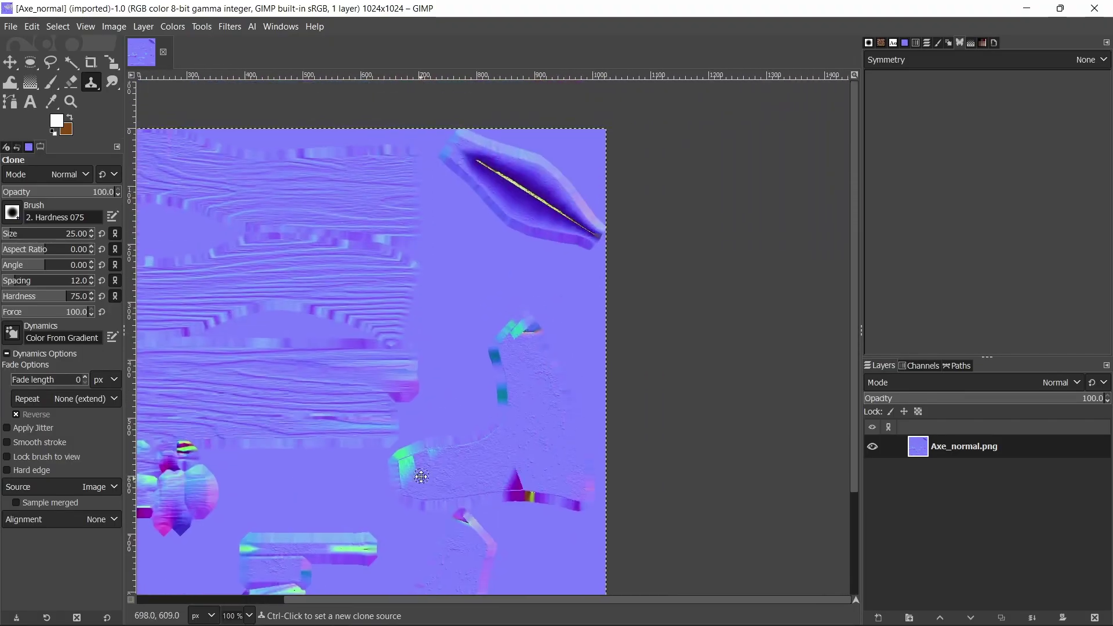
pyautogui.keyDown('ctrl'); pyautogui.scroll(4, 525, 197); pyautogui.keyUp('ctrl')
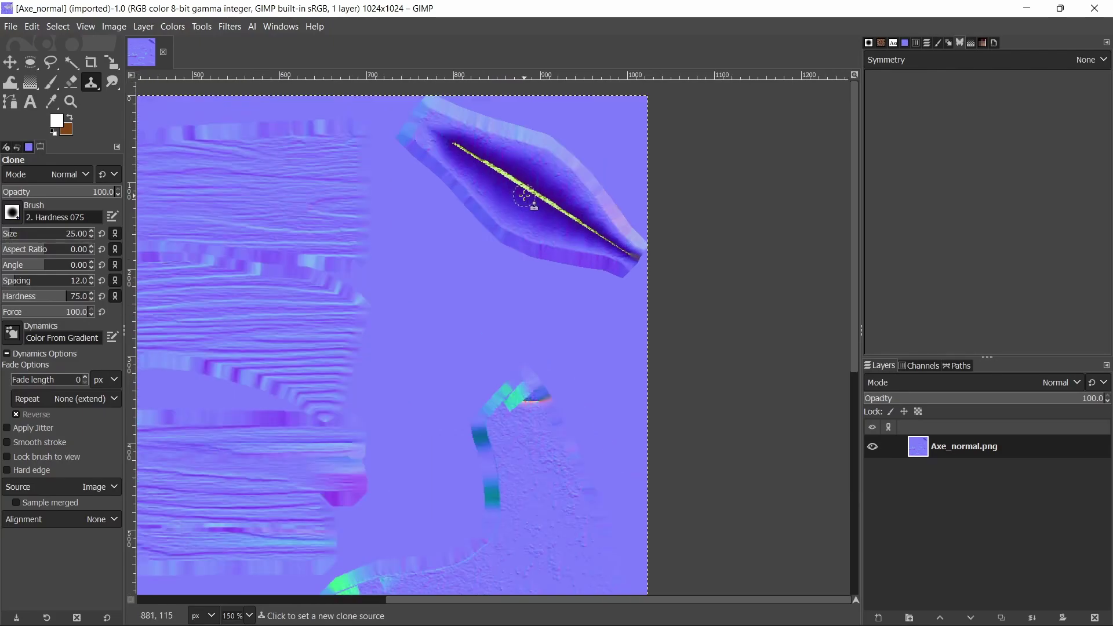
pyautogui.keyDown('ctrl'); pyautogui.scroll(-5, 522, 195); pyautogui.keyUp('ctrl')
pyautogui.scroll(-4, 456, 346)
pyautogui.keyDown('ctrl'); pyautogui.scroll(4, 457, 347); pyautogui.keyUp('ctrl')
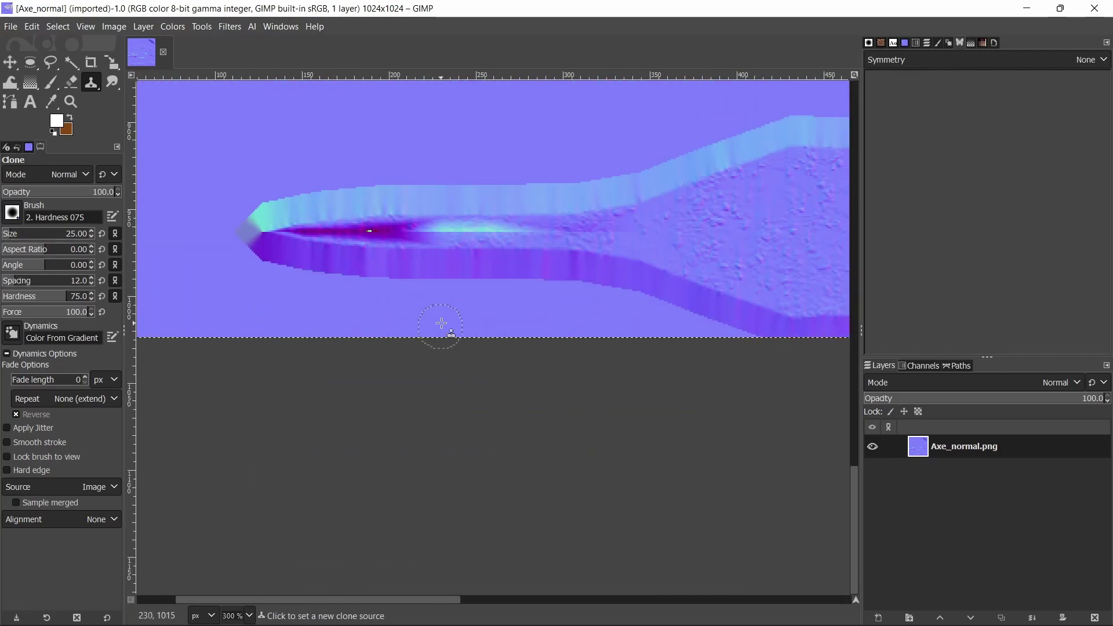
# Step: Clone clean surface texture over the dark streak in the lowest island's narrow end, and return to Blender to view the axe
pyautogui.moveTo(692, 246); pyautogui.dragTo(606, 266, button='middle')
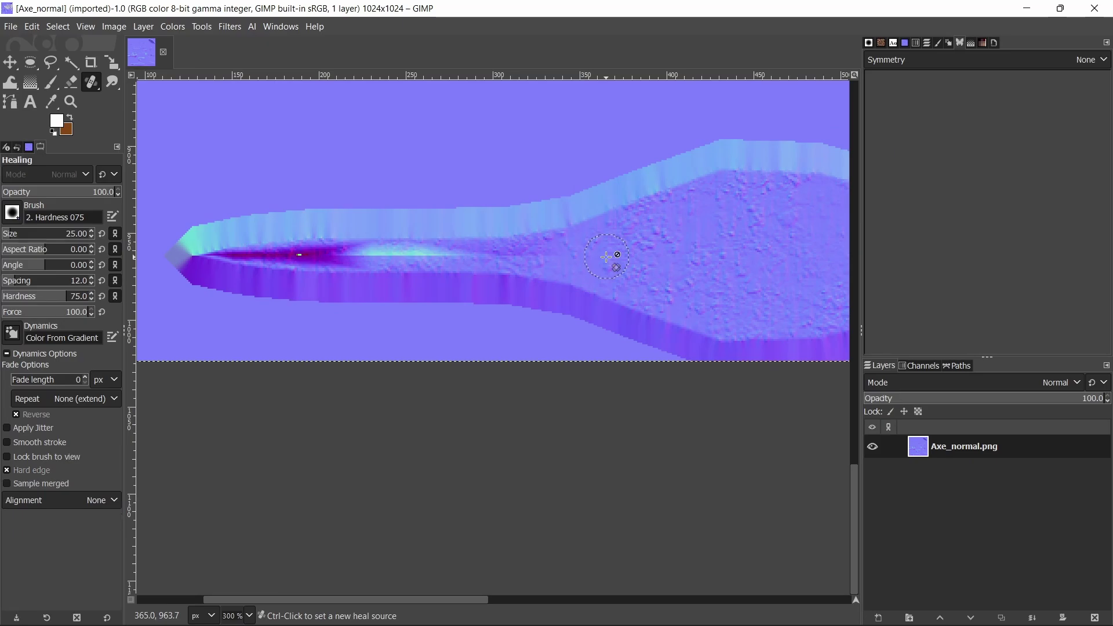
pyautogui.press('ctrl')
pyautogui.keyDown('ctrl'); pyautogui.click(630, 253); pyautogui.keyUp('ctrl')
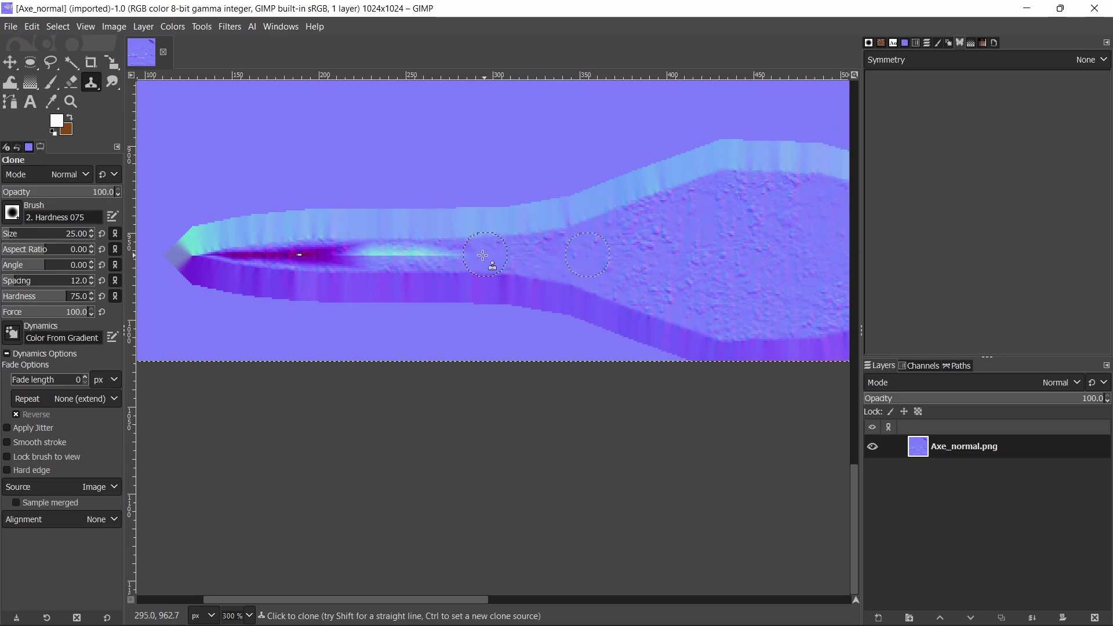
pyautogui.moveTo(483, 255)
pyautogui.mouseDown()
pyautogui.moveTo(223, 254)
pyautogui.moveTo(303, 252)
pyautogui.mouseUp()
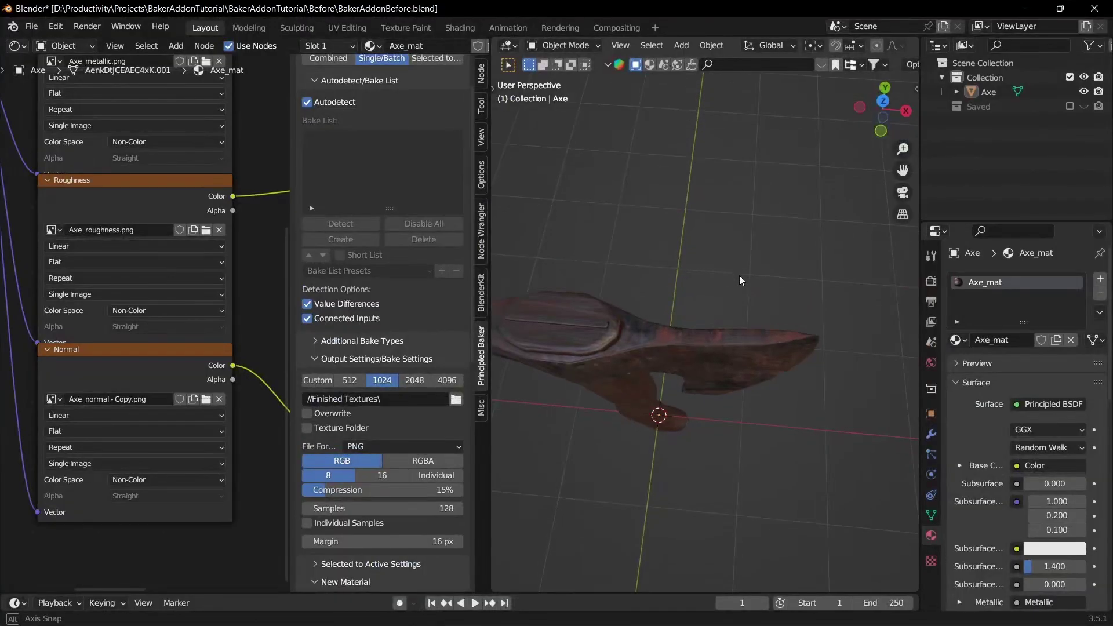
pyautogui.moveTo(739, 276)
pyautogui.mouseDown(button='middle')
pyautogui.moveTo(749, 356)
pyautogui.moveTo(744, 329)
pyautogui.mouseUp(button='middle')
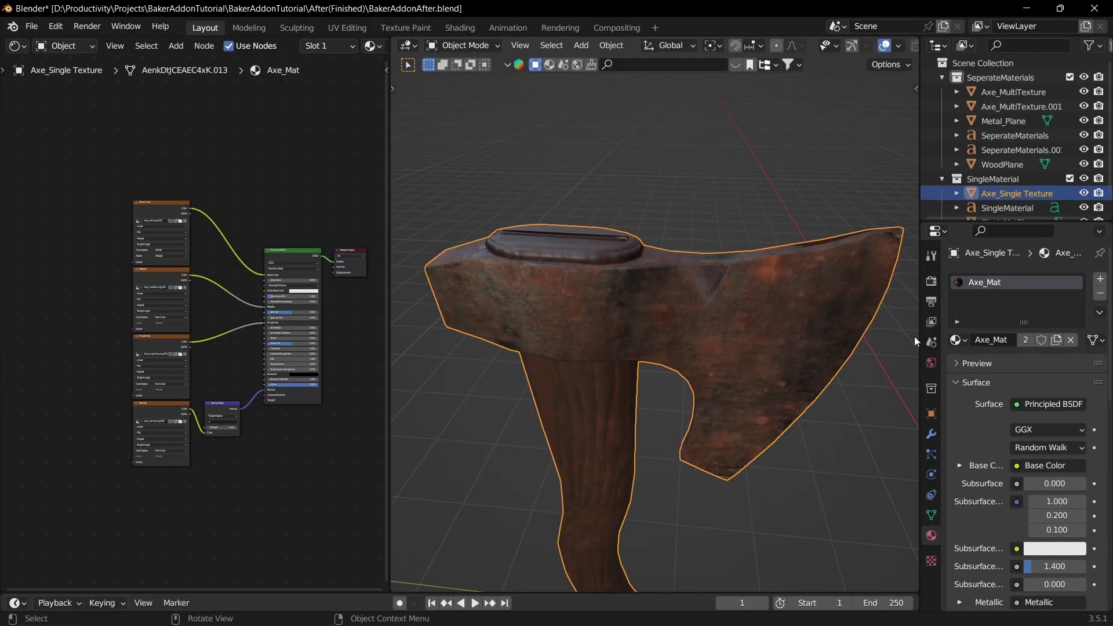
# Step: In the finished file, load Axe_normal.png into the Normal image texture node of Axe_Mat
pyautogui.scroll(7, 131, 439)
pyautogui.moveTo(131, 439); pyautogui.dragTo(223, 219, button='middle')
pyautogui.scroll(7, 228, 273)
pyautogui.moveTo(228, 272); pyautogui.dragTo(172, 307, button='middle')
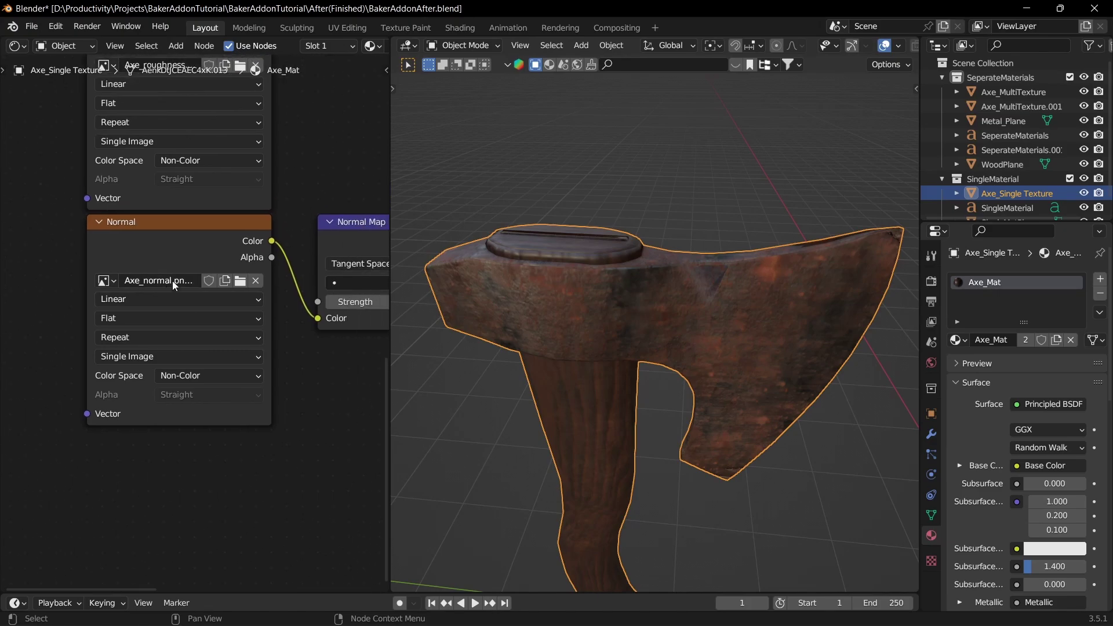
pyautogui.click(128, 242)
pyautogui.click(240, 281)
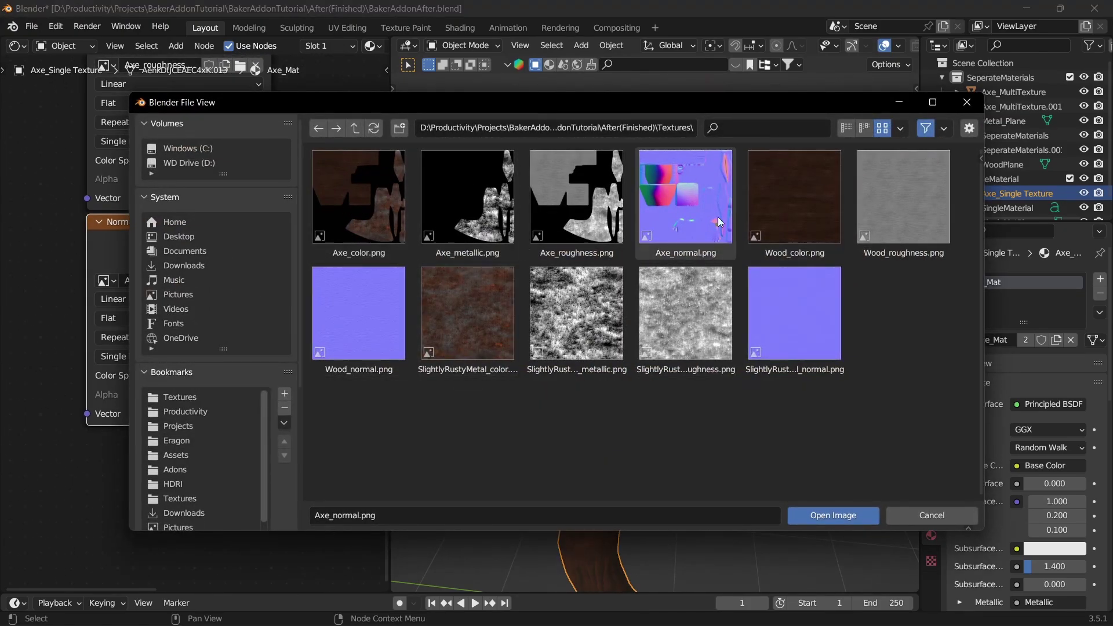
pyautogui.click(366, 315)
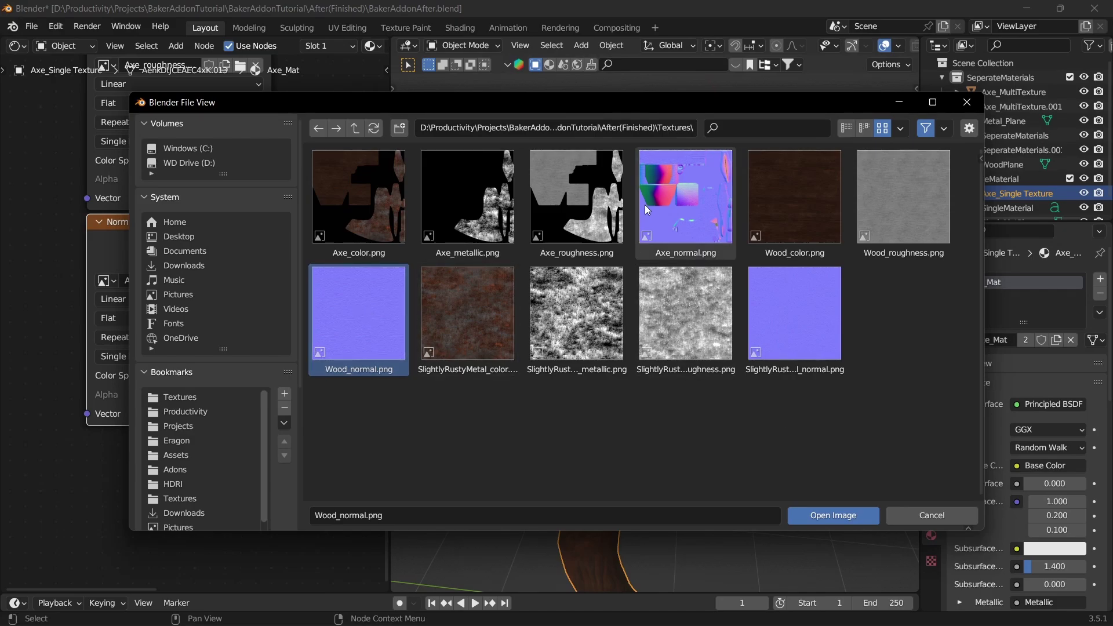
pyautogui.doubleClick(686, 197)
# Step: Try the sRGB color space on the Normal image texture, view the axe, and restore Non-Color
pyautogui.click(197, 375)
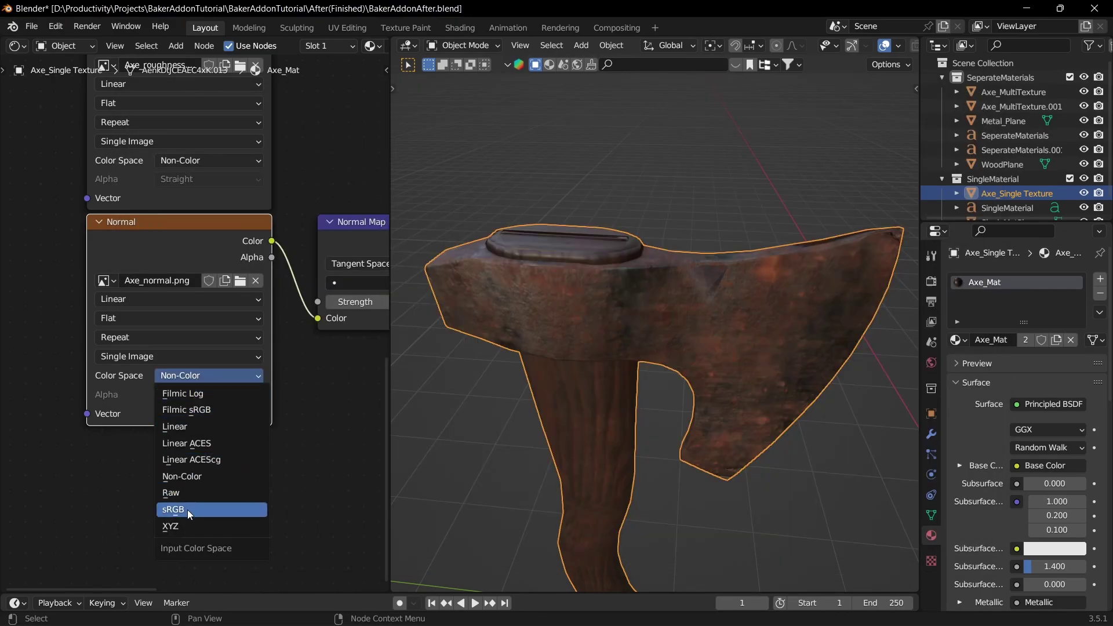
pyautogui.click(187, 510)
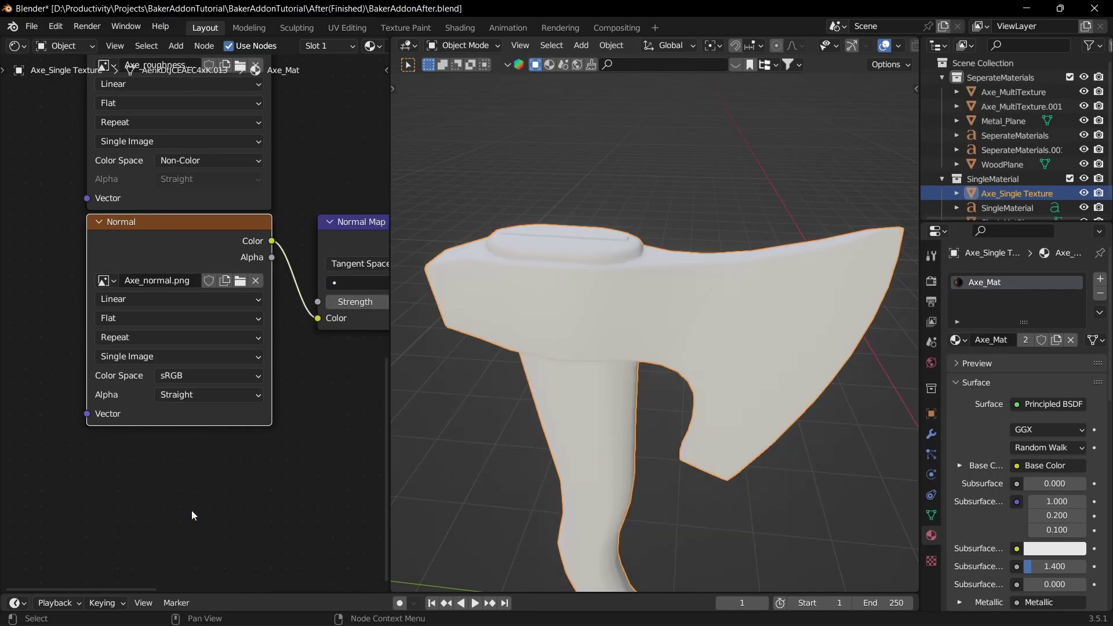
pyautogui.moveTo(512, 363); pyautogui.dragTo(542, 371, button='middle')
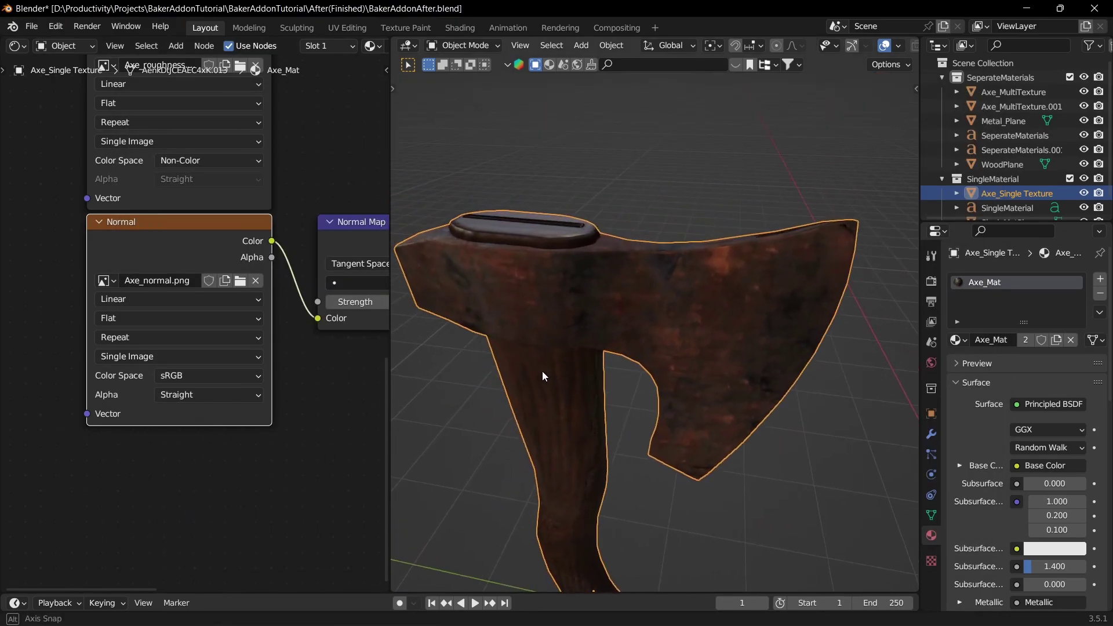
pyautogui.click(199, 374)
pyautogui.click(185, 478)
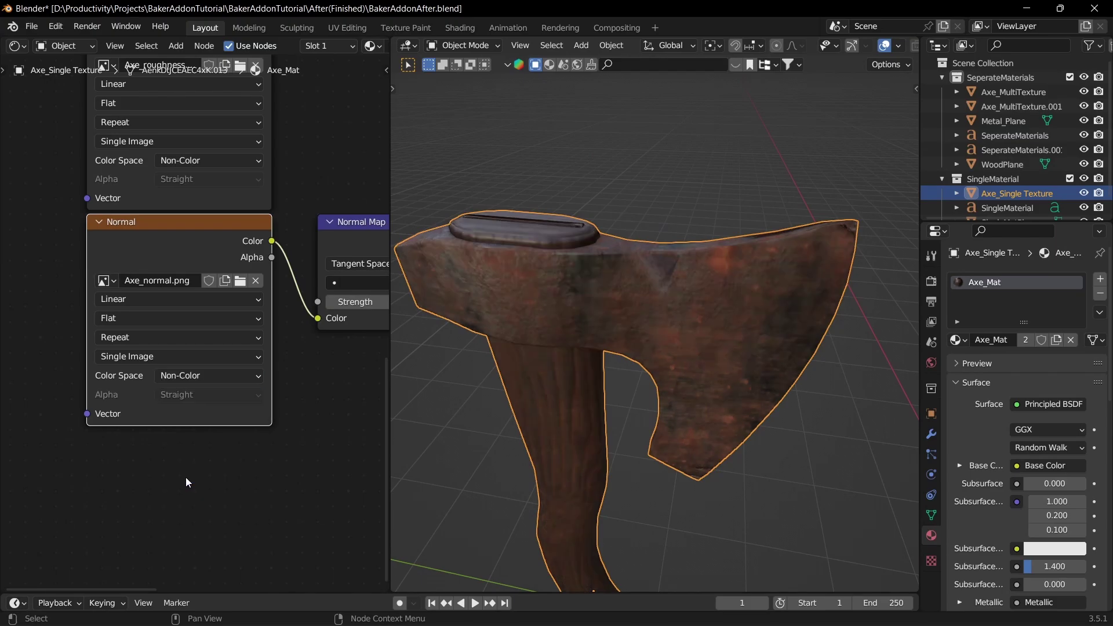
# Step: Select the SingleMaterial axe and review its Principled Baker bake list, output and bake settings
pyautogui.click(624, 234)
pyautogui.scroll(-5, 627, 232)
pyautogui.moveTo(627, 231); pyautogui.dragTo(621, 367, button='middle')
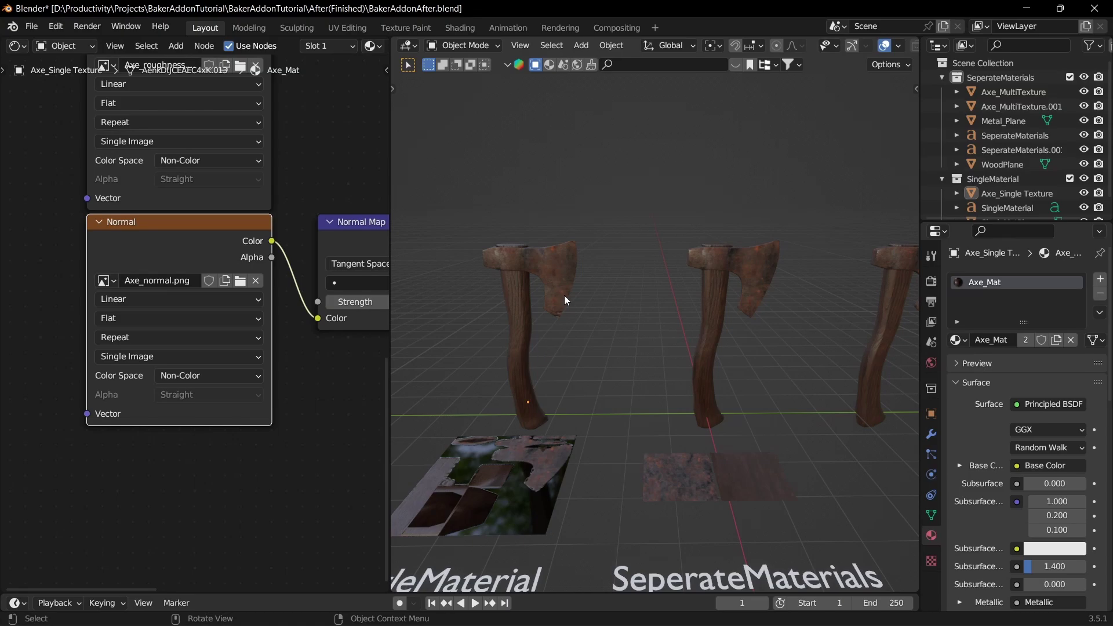
pyautogui.click(522, 278)
pyautogui.press('n')
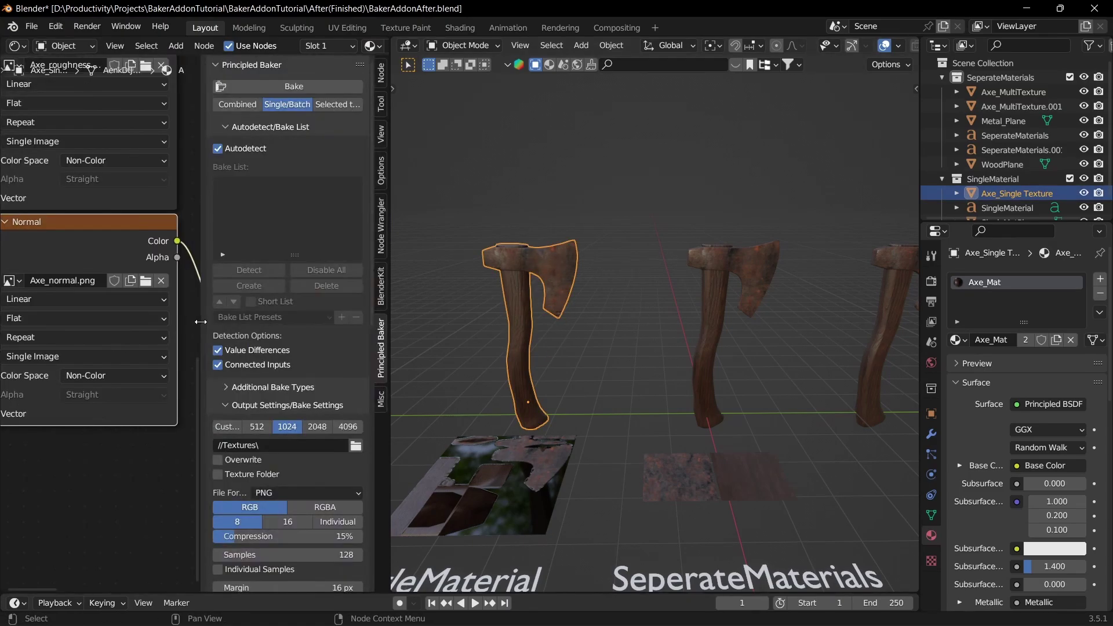
pyautogui.scroll(-10, 259, 321)
pyautogui.scroll(10, 258, 400)
pyautogui.scroll(-8, 293, 404)
pyautogui.scroll(4, 292, 404)
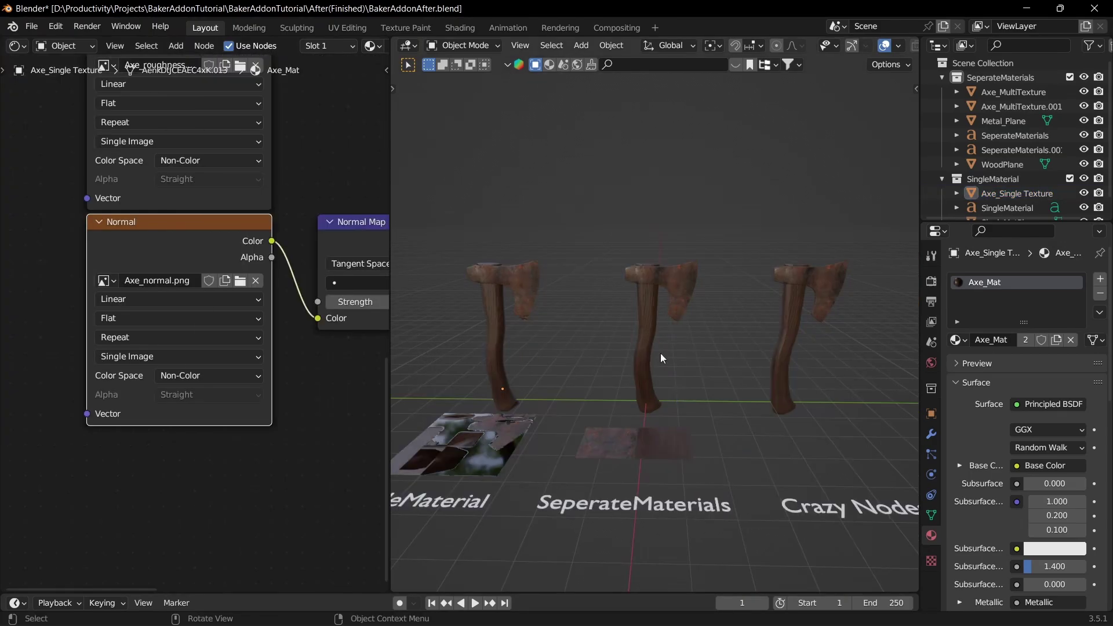
# Step: Inspect the materials of the metal and wood sample planes in front of the SeperateMaterials axe
pyautogui.moveTo(602, 247); pyautogui.dragTo(710, 429)
pyautogui.click(609, 444)
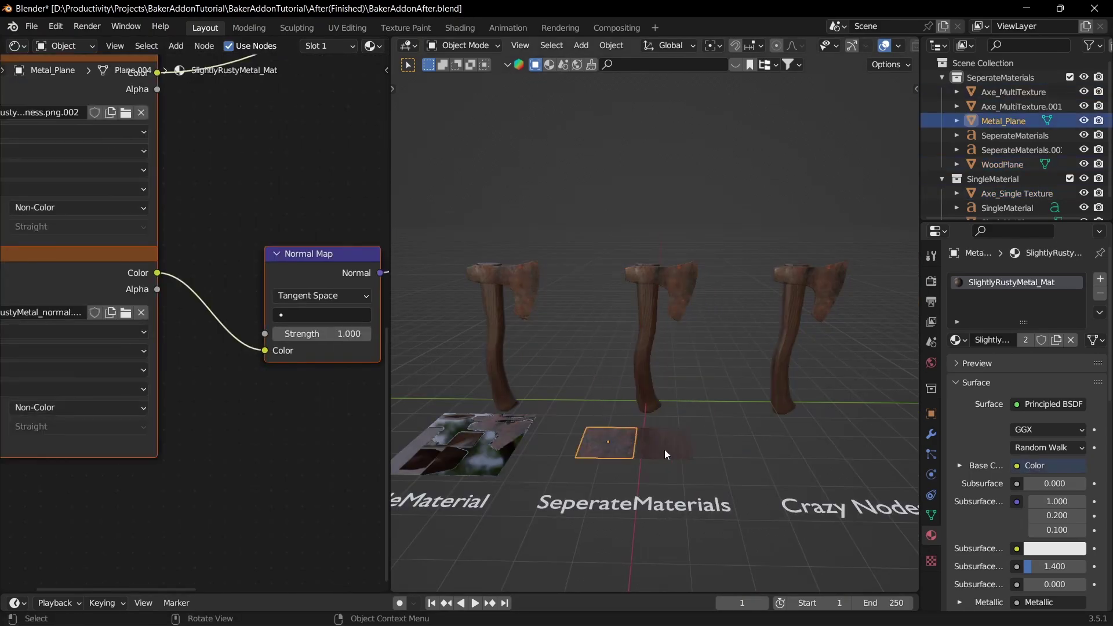
pyautogui.click(658, 444)
pyautogui.click(607, 439)
pyautogui.click(608, 226)
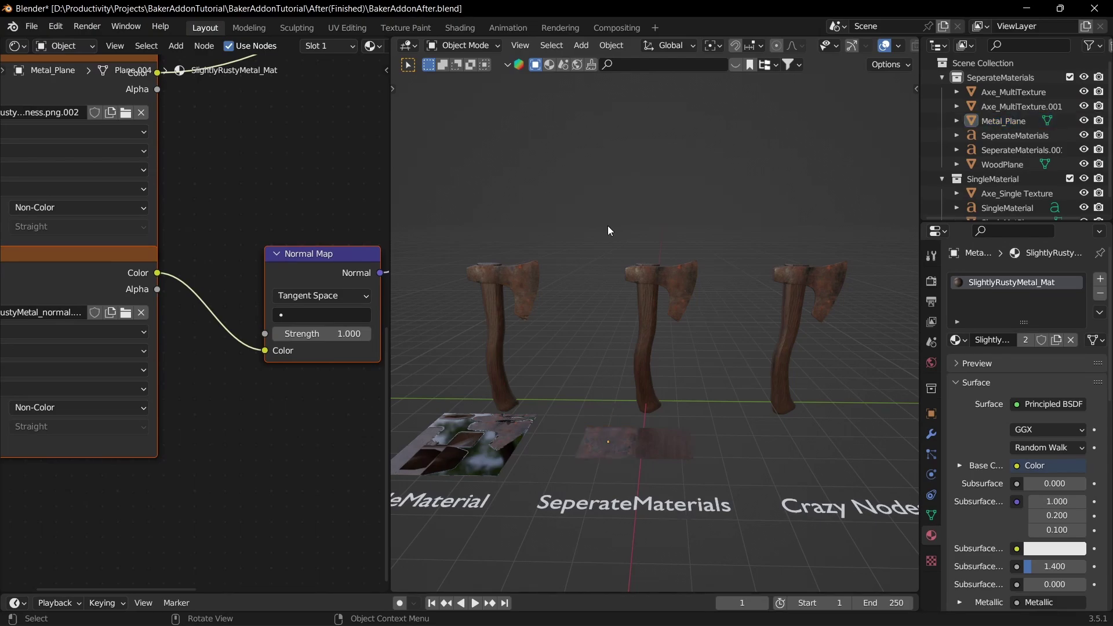
pyautogui.moveTo(607, 227); pyautogui.dragTo(696, 421)
pyautogui.click(680, 435)
# Step: View the SeperateMaterials axe up close and compare it with the SingleMaterial and Crazy Nodes axes
pyautogui.scroll(6, 658, 394)
pyautogui.click(676, 468)
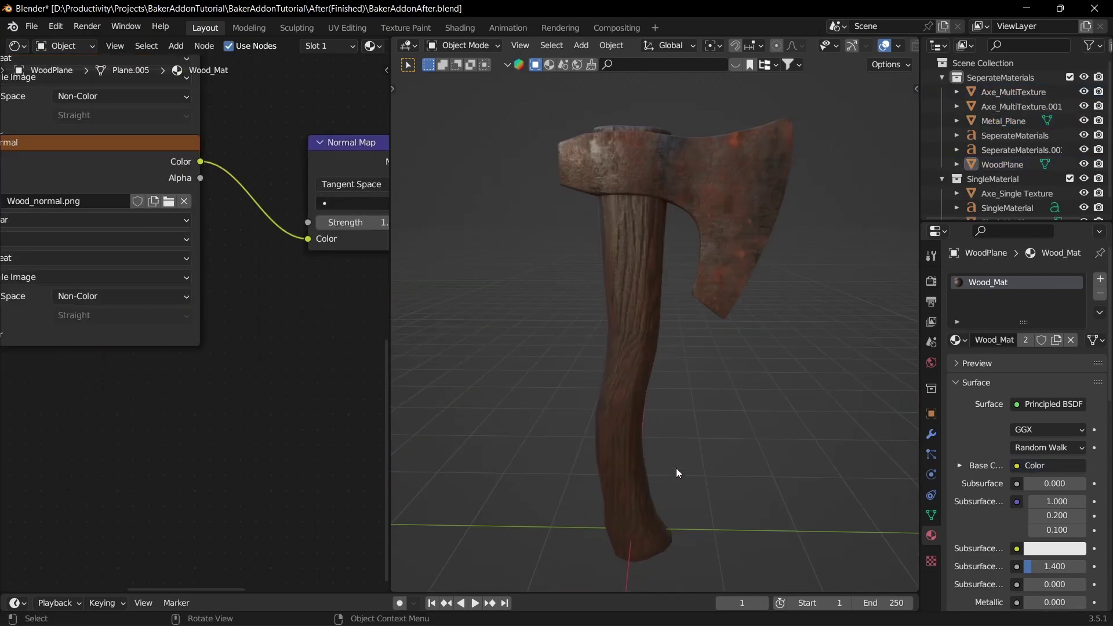
pyautogui.moveTo(676, 468)
pyautogui.mouseDown(button='middle')
pyautogui.moveTo(670, 404)
pyautogui.moveTo(669, 465)
pyautogui.mouseUp(button='middle')
pyautogui.scroll(-7, 676, 476)
pyautogui.keyDown('shift'); pyautogui.moveTo(537, 369); pyautogui.dragTo(601, 342, button='middle'); pyautogui.keyUp('shift')
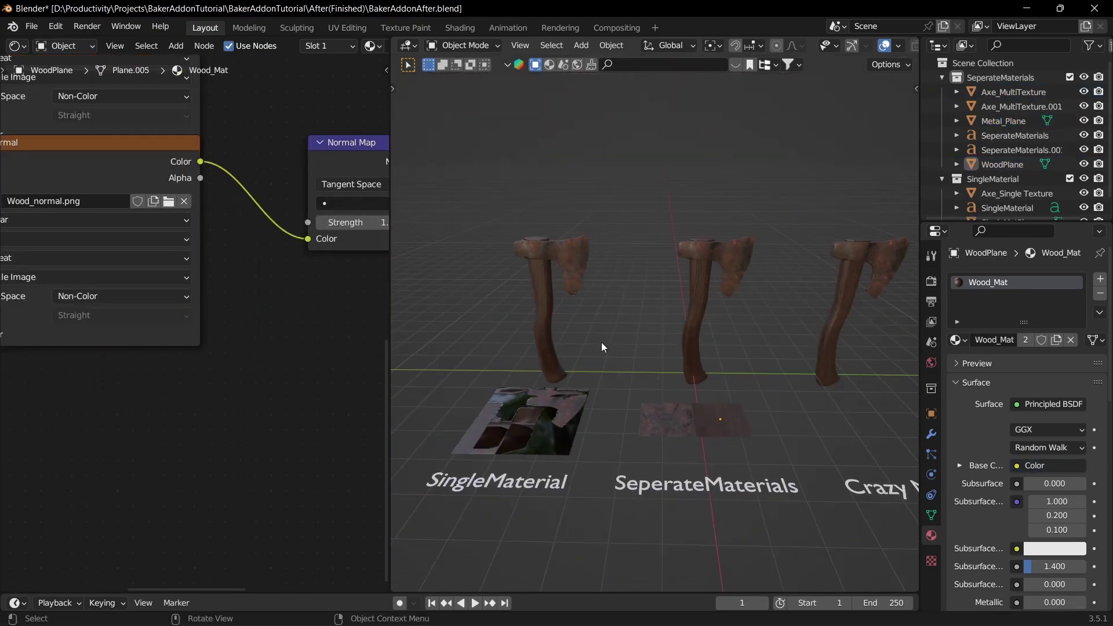
pyautogui.moveTo(516, 255); pyautogui.dragTo(763, 468)
pyautogui.moveTo(437, 183); pyautogui.dragTo(782, 458)
pyautogui.moveTo(790, 462); pyautogui.dragTo(507, 300, button='middle')
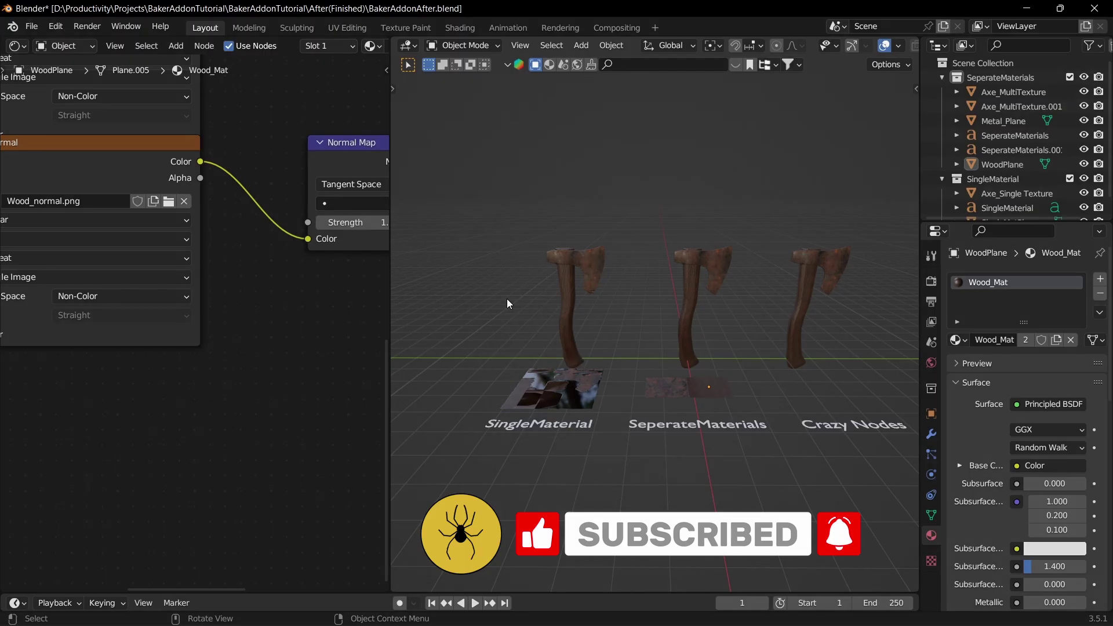